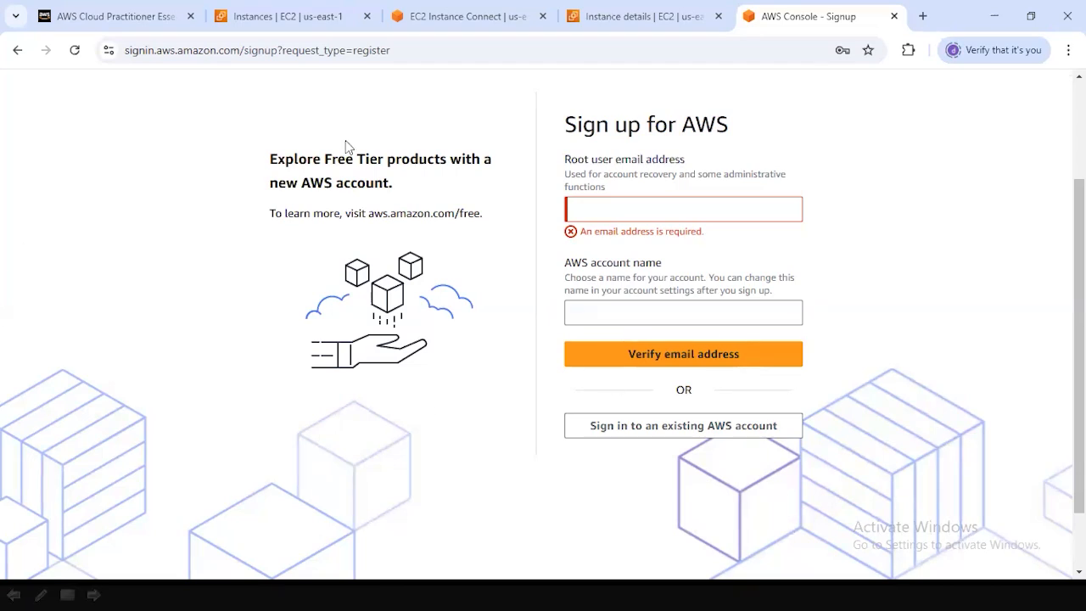
Choose to sign in to an existing AWS account and expand the side navigation on the console home page.
left_click(703, 439)
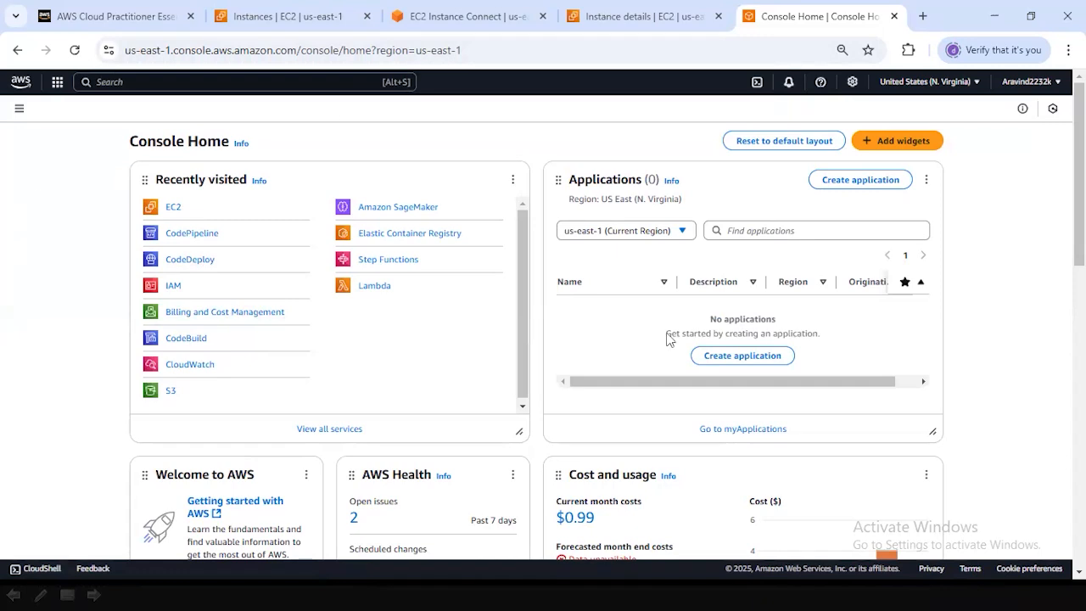
left_click(18, 109)
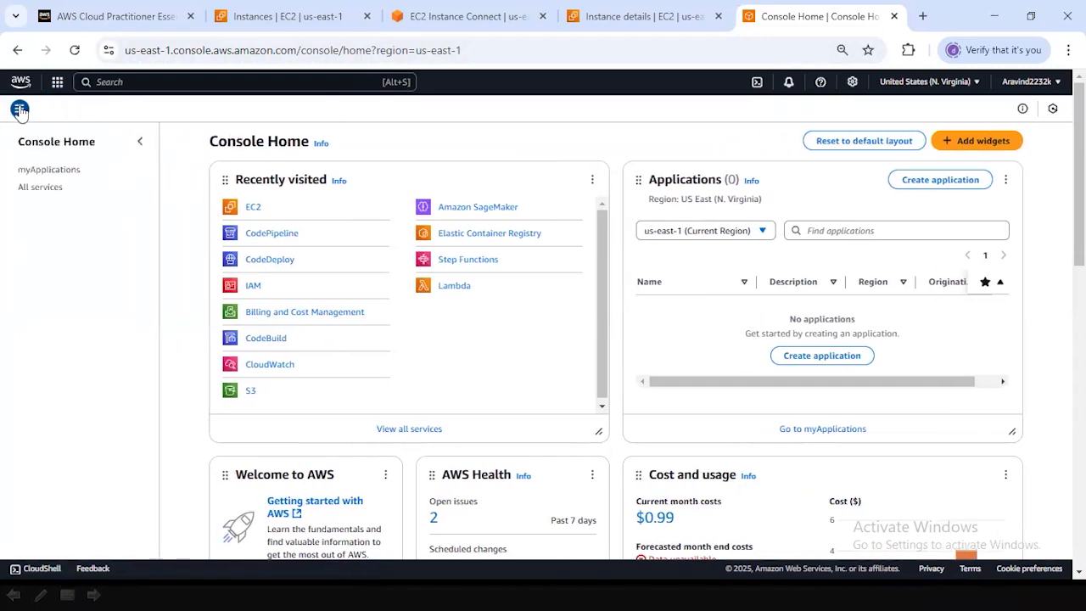
Search the console for "ecr" and browse the matching services, features and documentation.
left_click(124, 82)
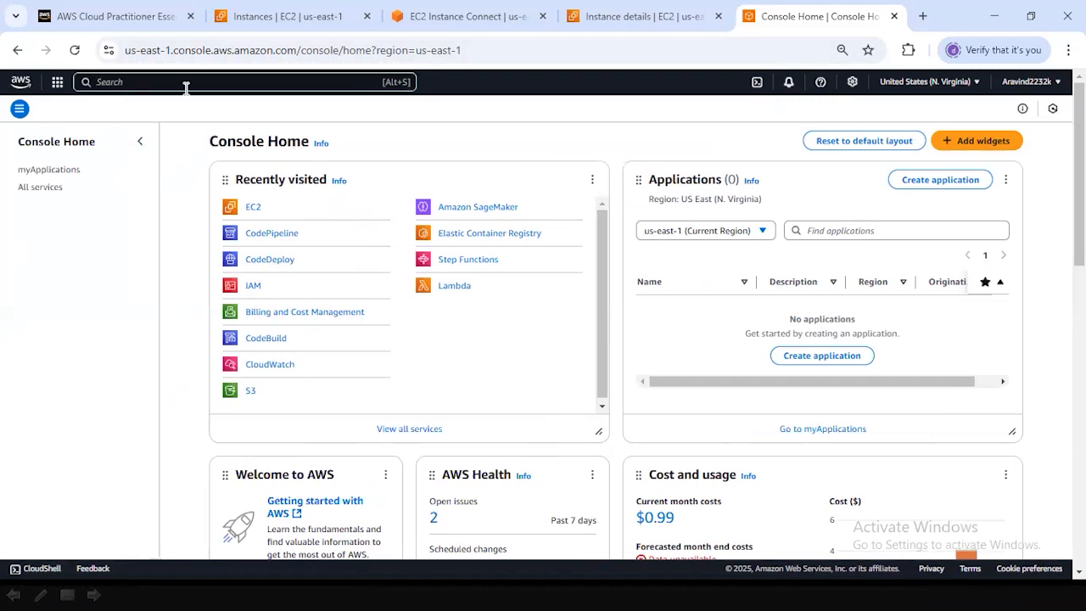
type("ecr")
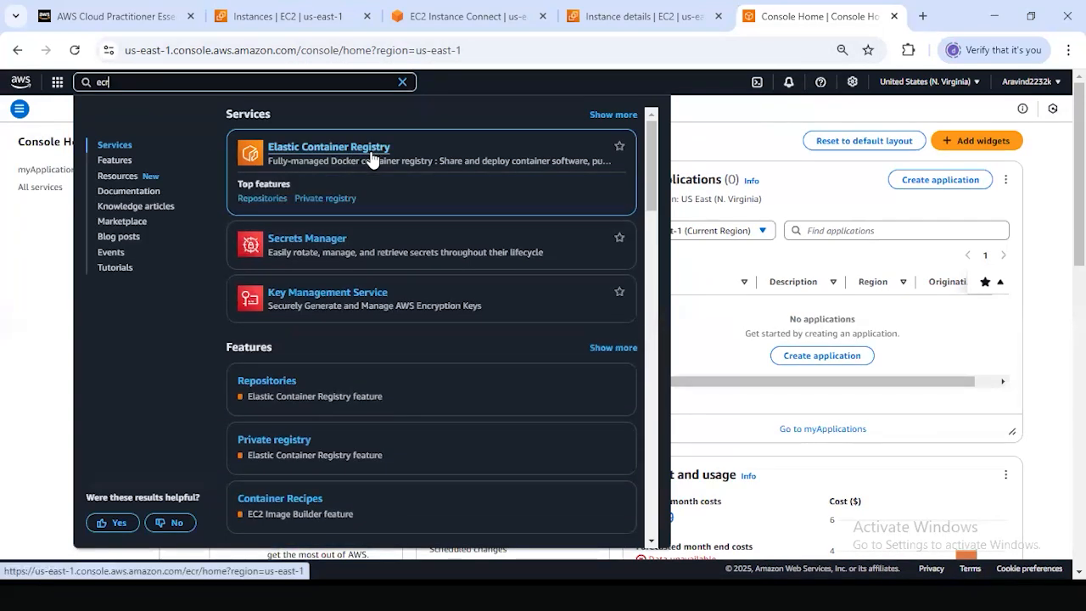
scroll(358, 239, "down", 4)
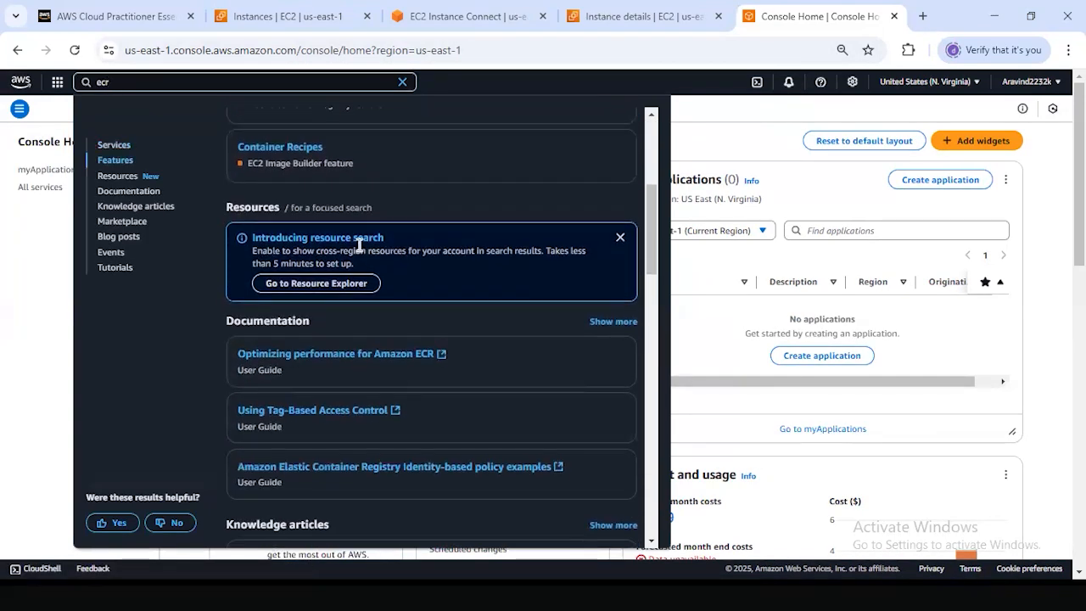
scroll(359, 244, "down", 2)
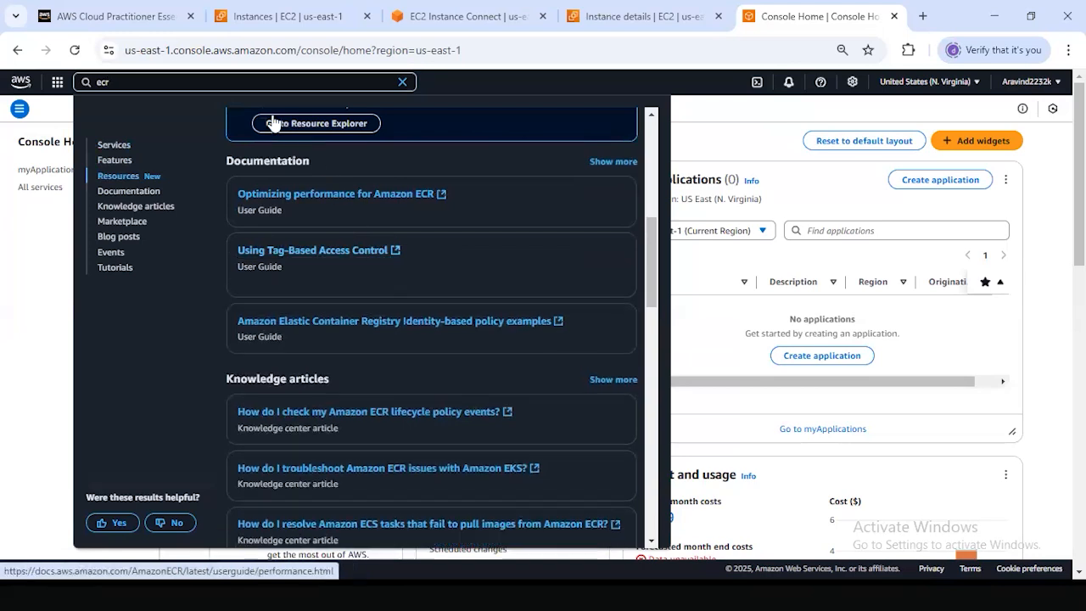
Replace the console search with "sagemaker" and look through the matching services and features.
left_click_drag(110, 82, 12, 82)
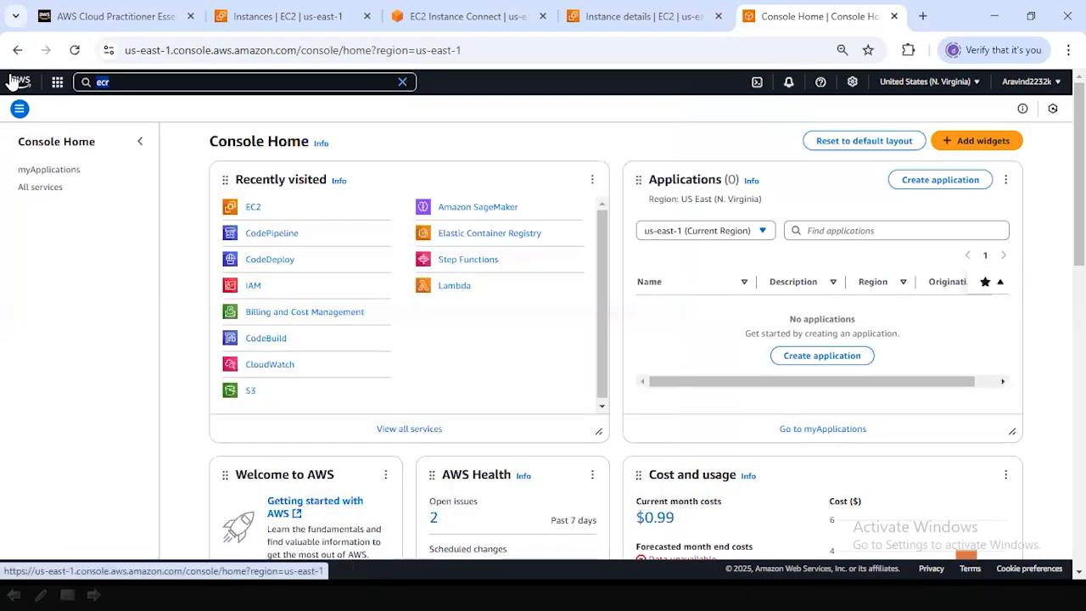
type("sagemake")
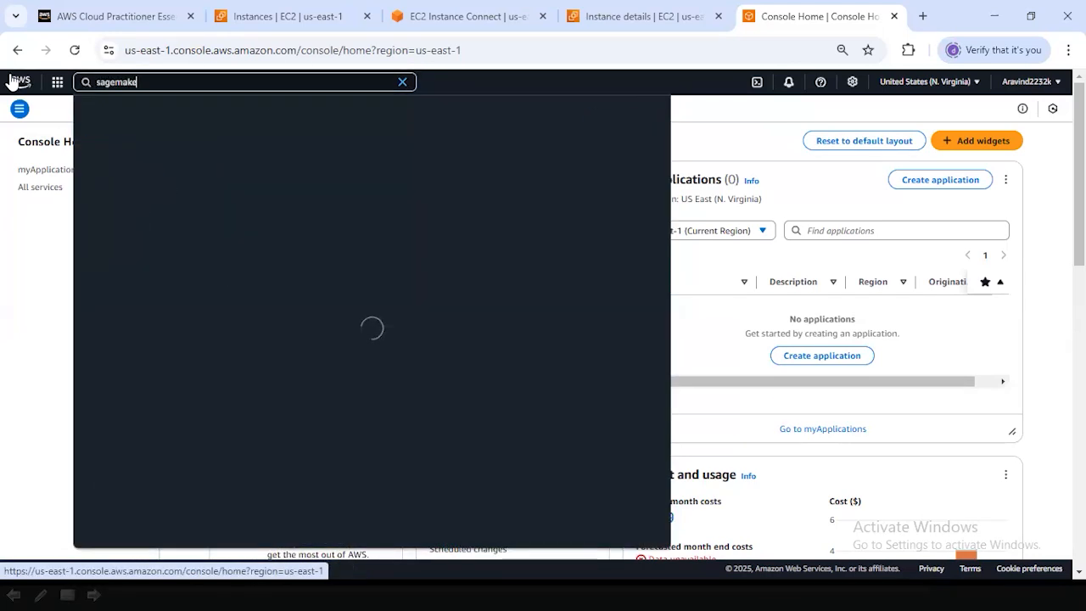
type("r Canvas")
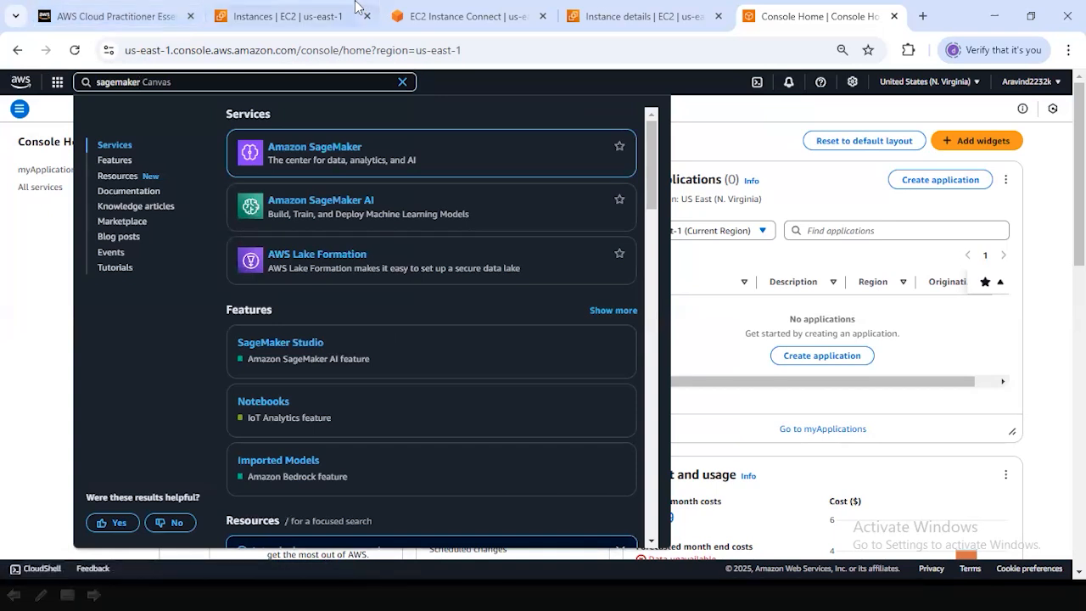
mouse_move(445, 215)
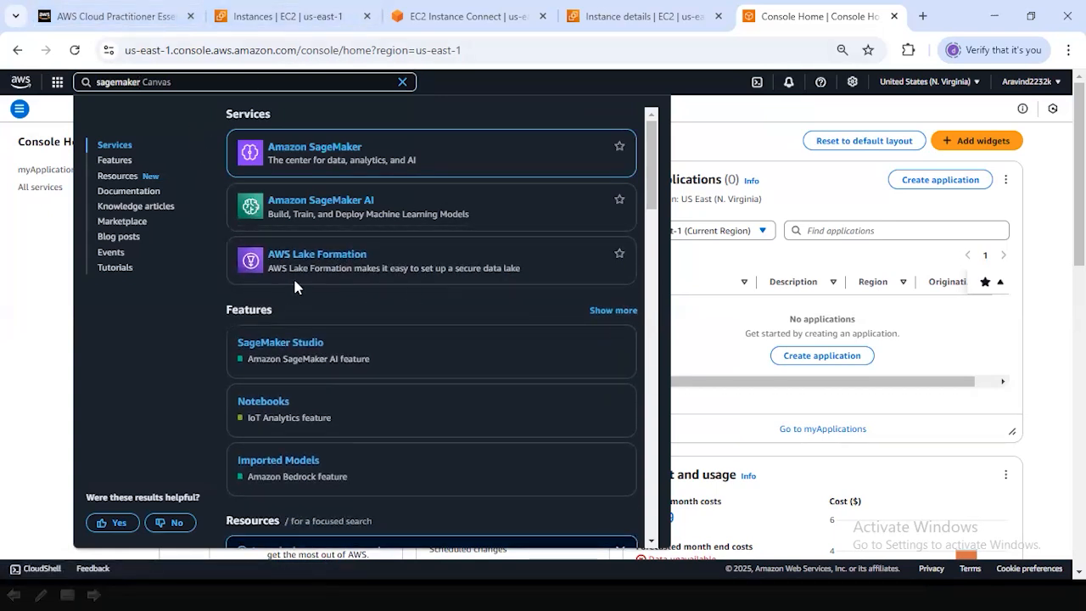
scroll(369, 279, "down", 2)
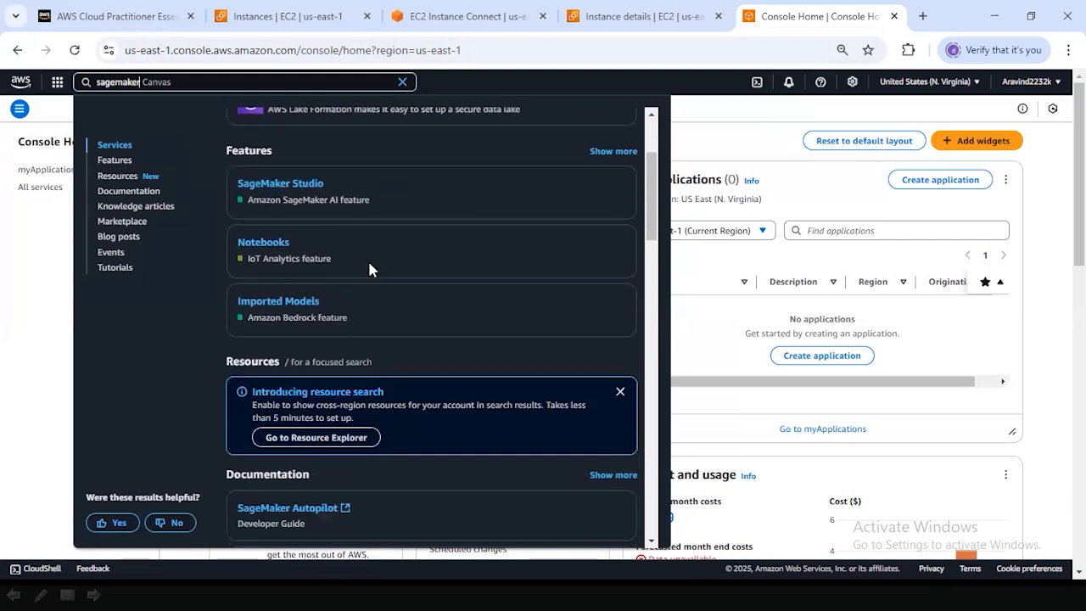
Search the console for "glue" instead, look through the results and close them.
left_click_drag(198, 83, 2, 34)
type("g")
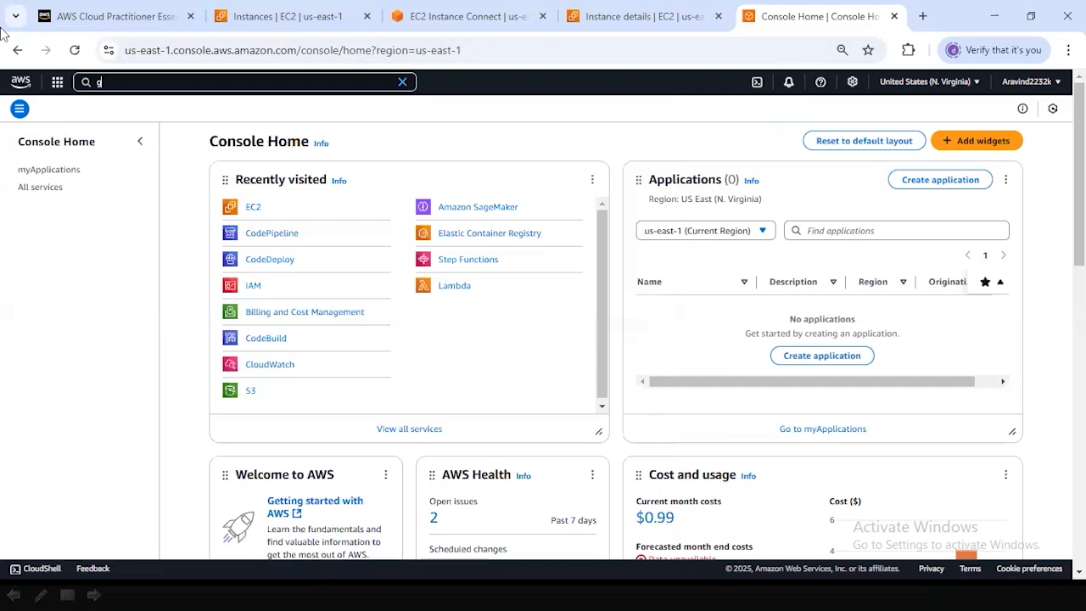
type("lue")
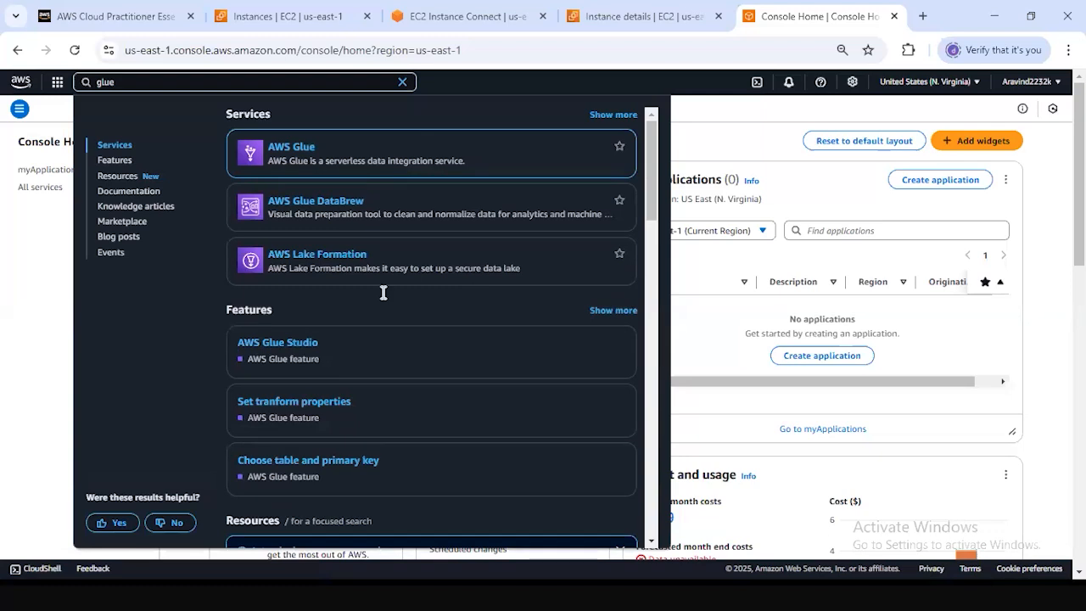
scroll(391, 303, "down", 3)
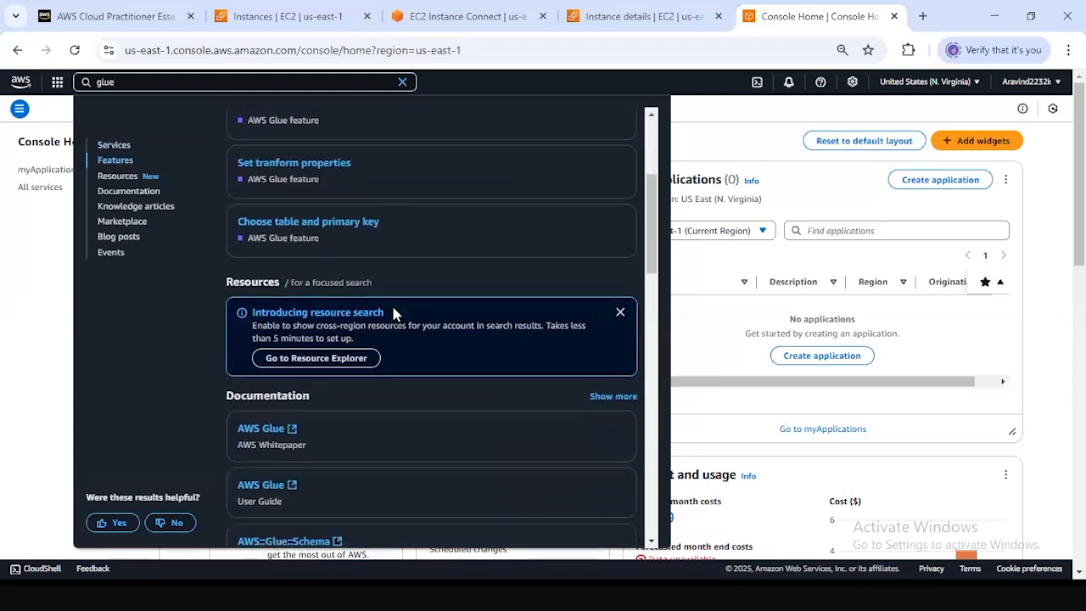
left_click(41, 242)
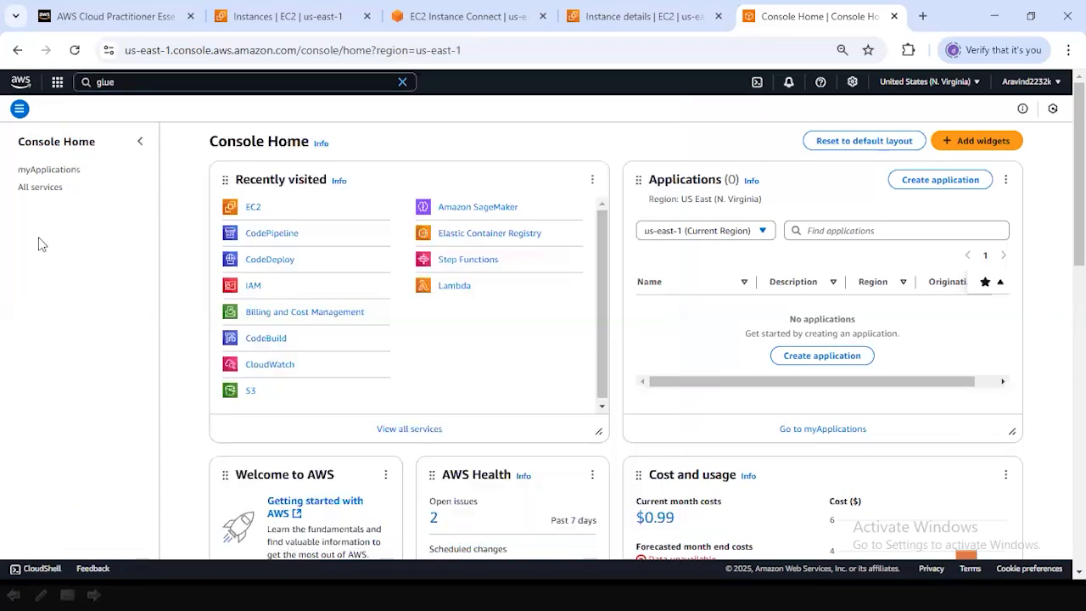
Open the recently visited EC2 service in a new browser tab and switch to that tab.
scroll(418, 169, "down", 2)
scroll(254, 152, "up", 2)
right_click(254, 213)
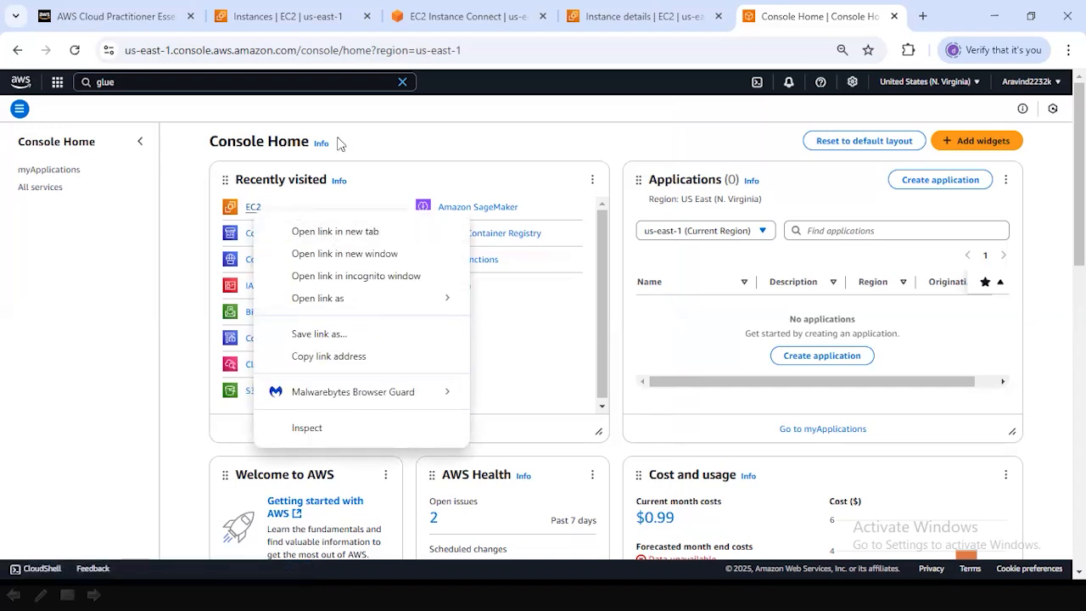
left_click(337, 143)
right_click(259, 214)
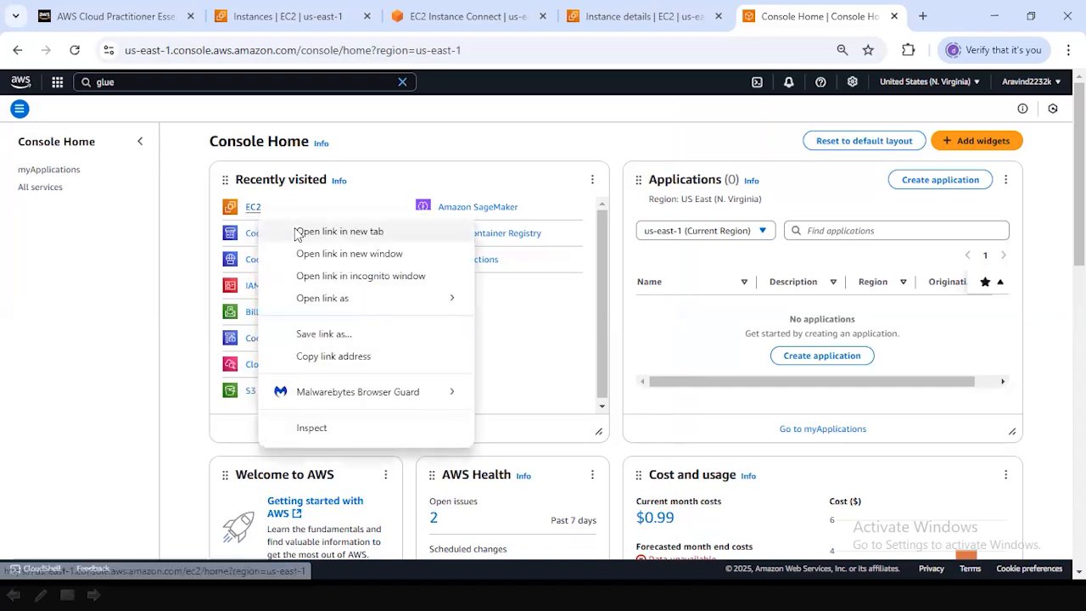
left_click(367, 235)
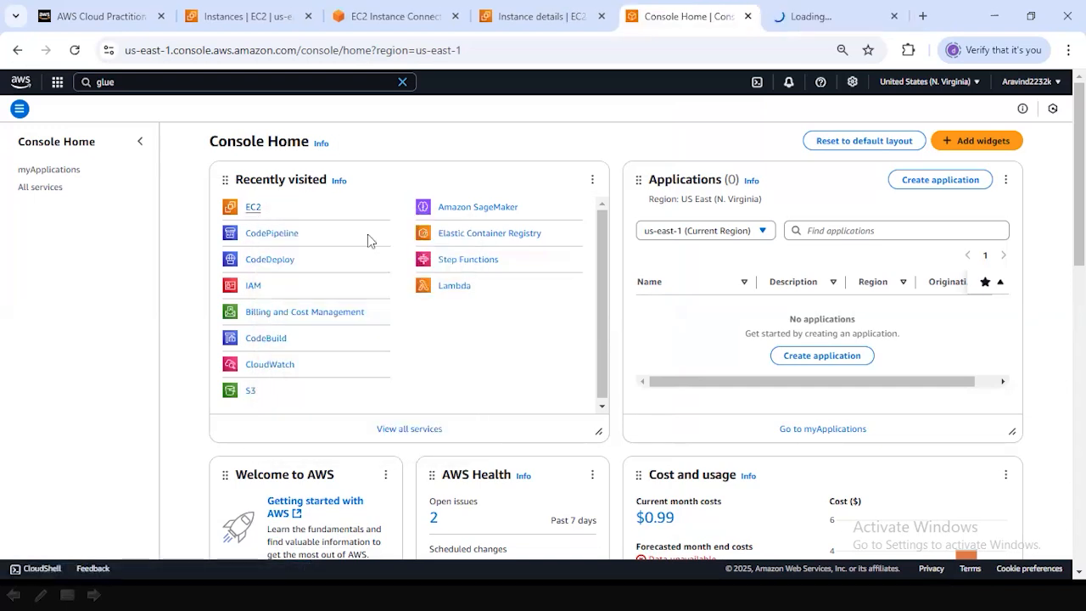
left_click(782, 22)
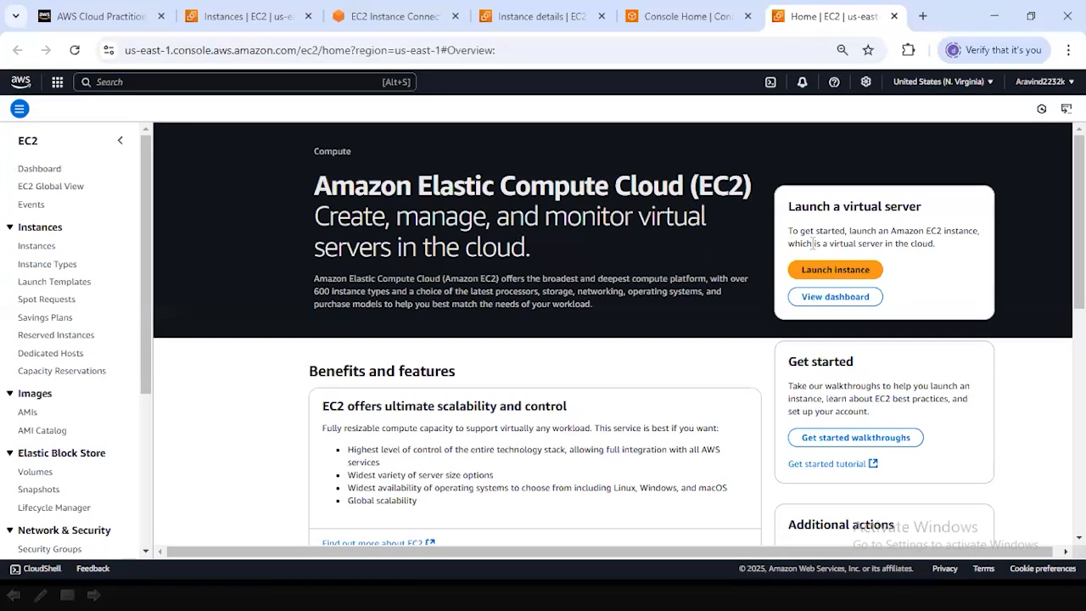
Start launching a new EC2 instance and look over the top of the launch form.
left_click(869, 276)
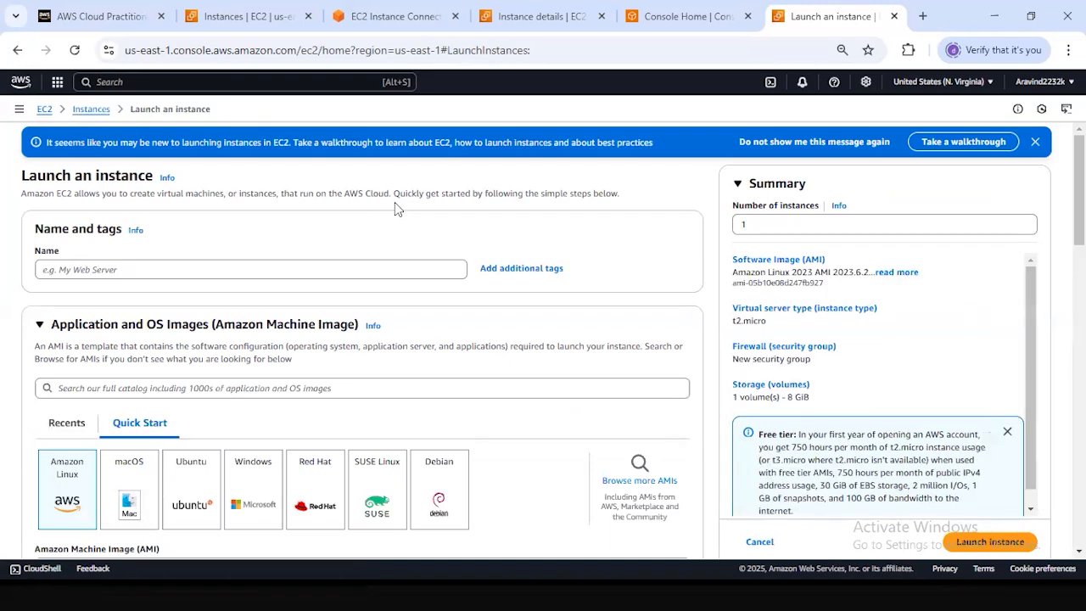
scroll(394, 201, "down", 1)
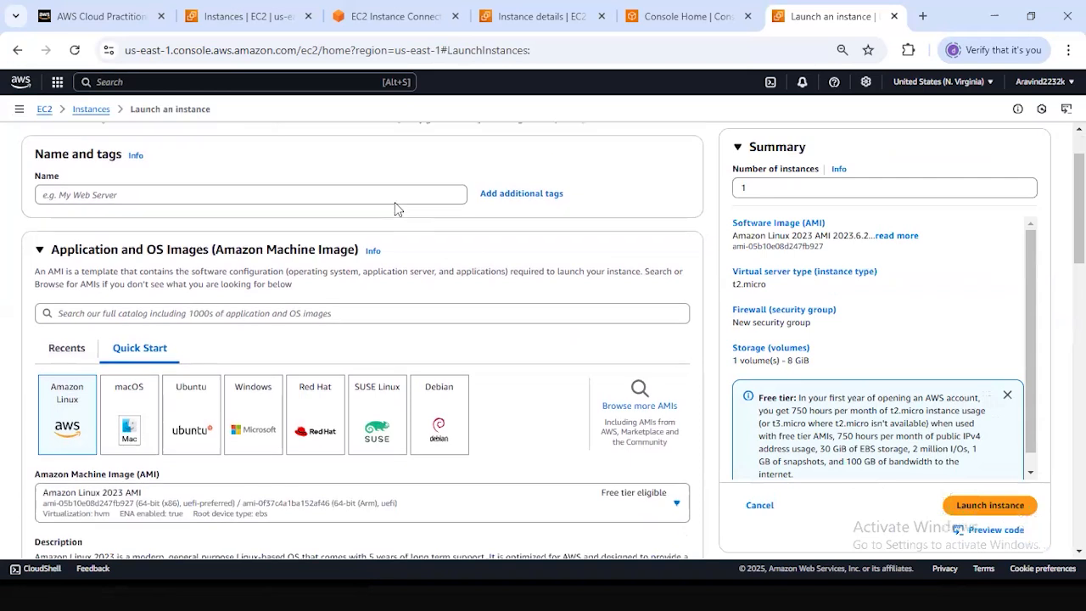
scroll(395, 202, "up", 1)
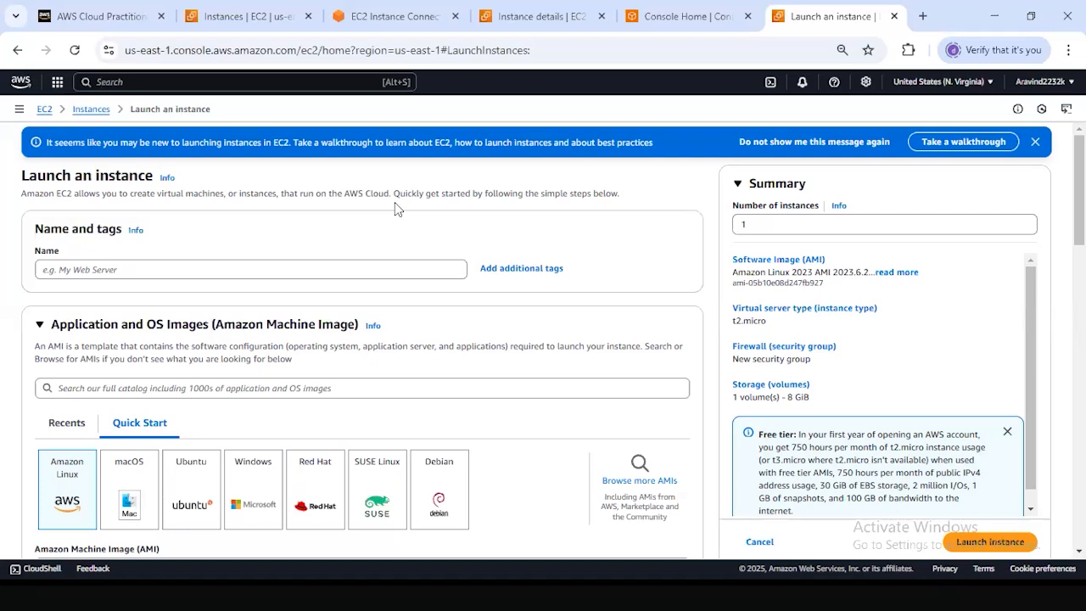
Name the new instance iris-flower-prediction.
left_click(253, 275)
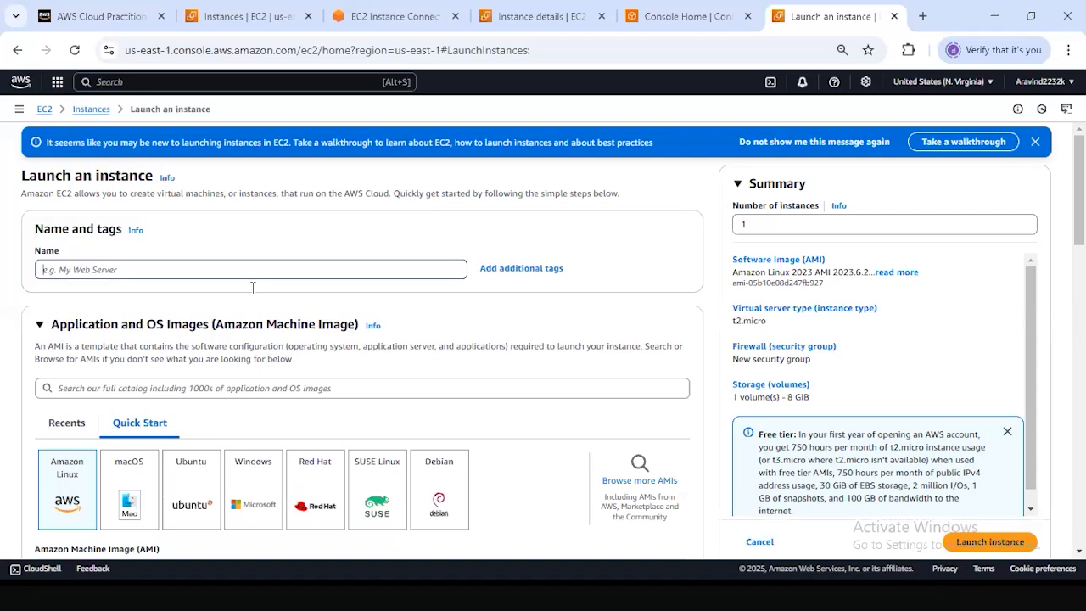
left_click(253, 275)
left_click(253, 274)
scroll(404, 269, "down", 2)
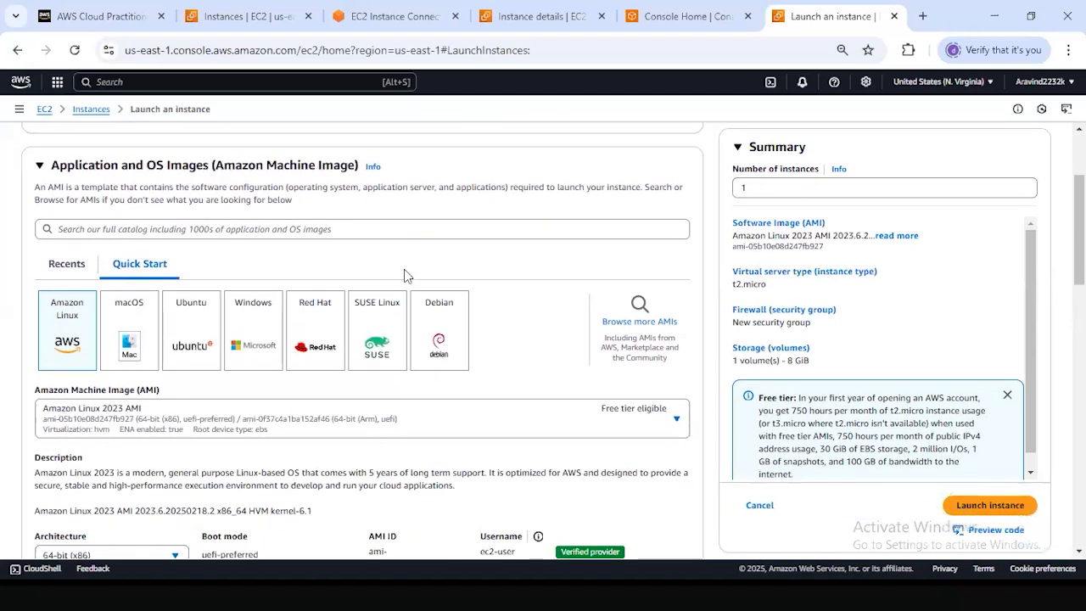
scroll(403, 269, "up", 1)
scroll(406, 270, "up", 1)
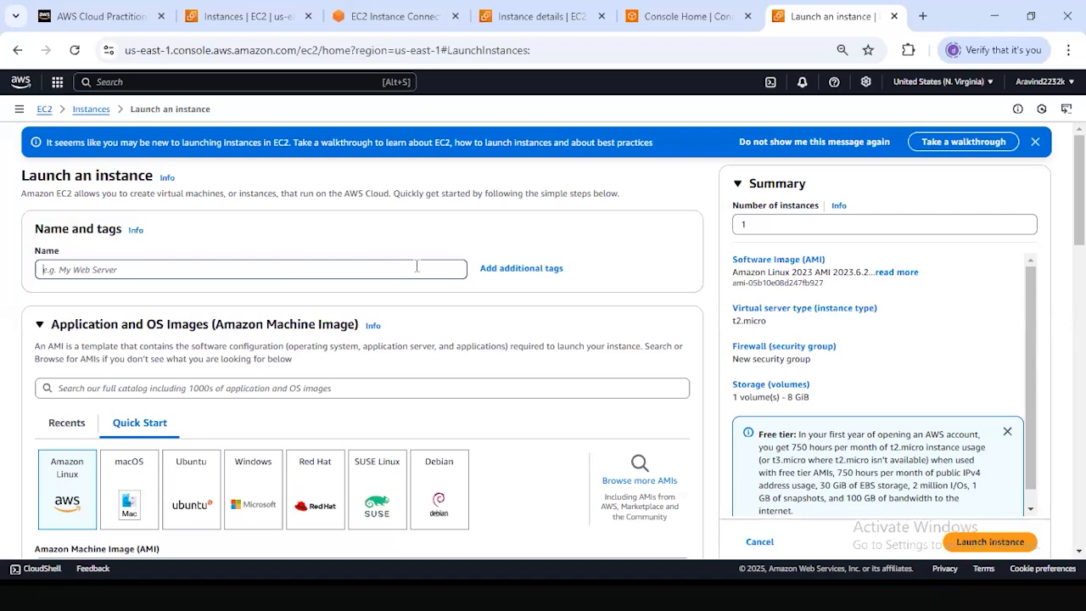
scroll(407, 298, "down", 3)
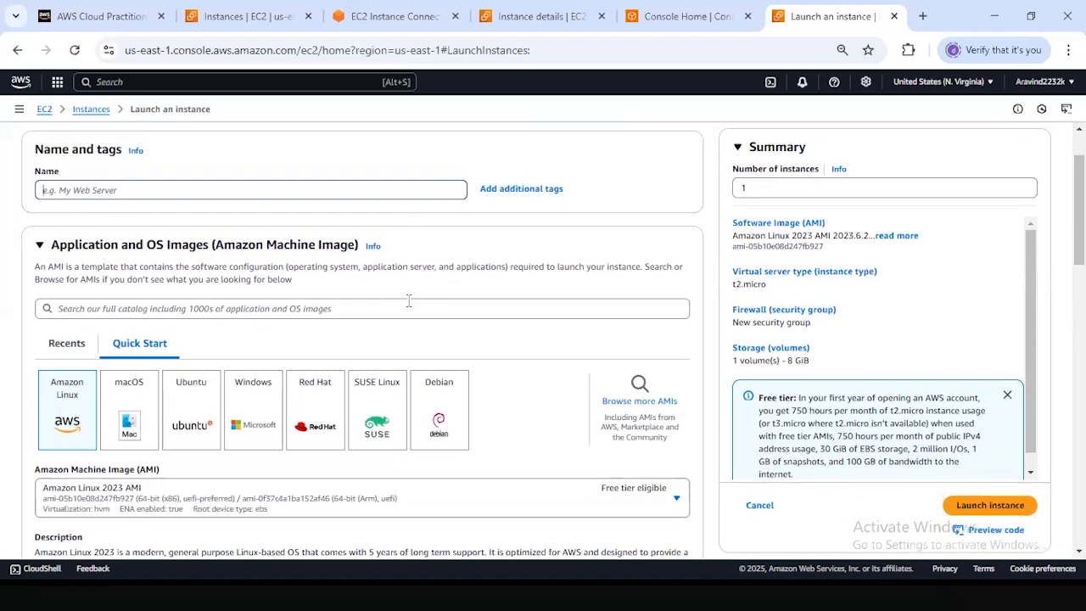
scroll(423, 303, "up", 2)
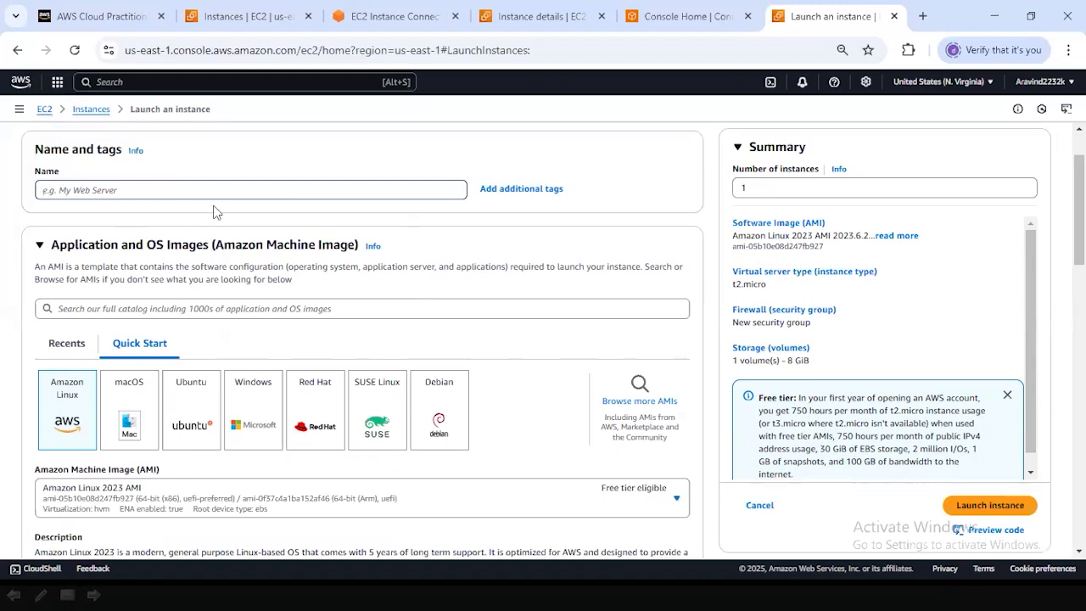
scroll(214, 212, "up", 1)
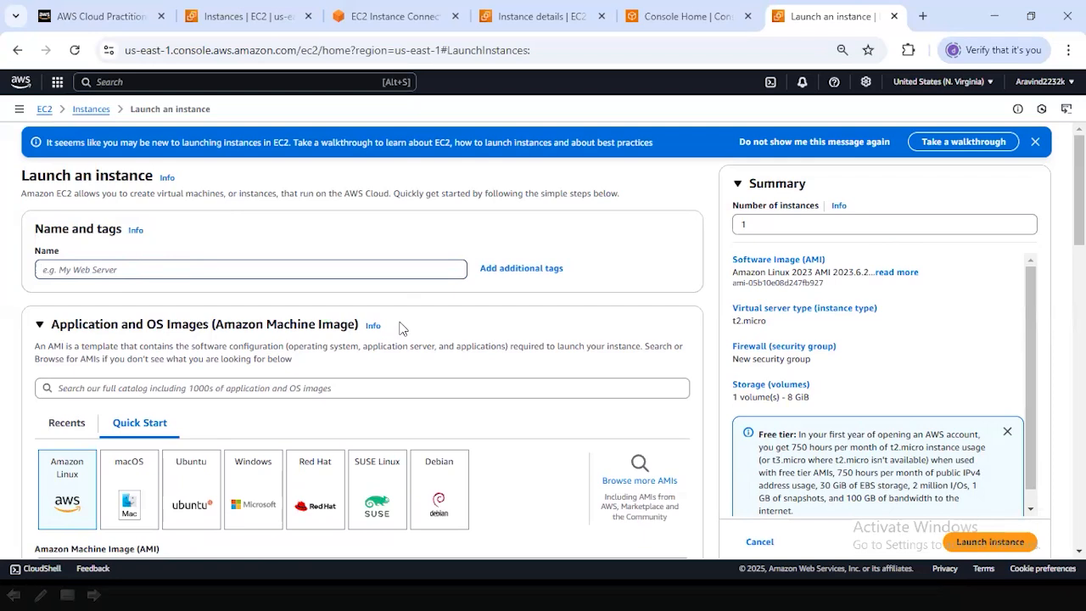
type("iris-mod")
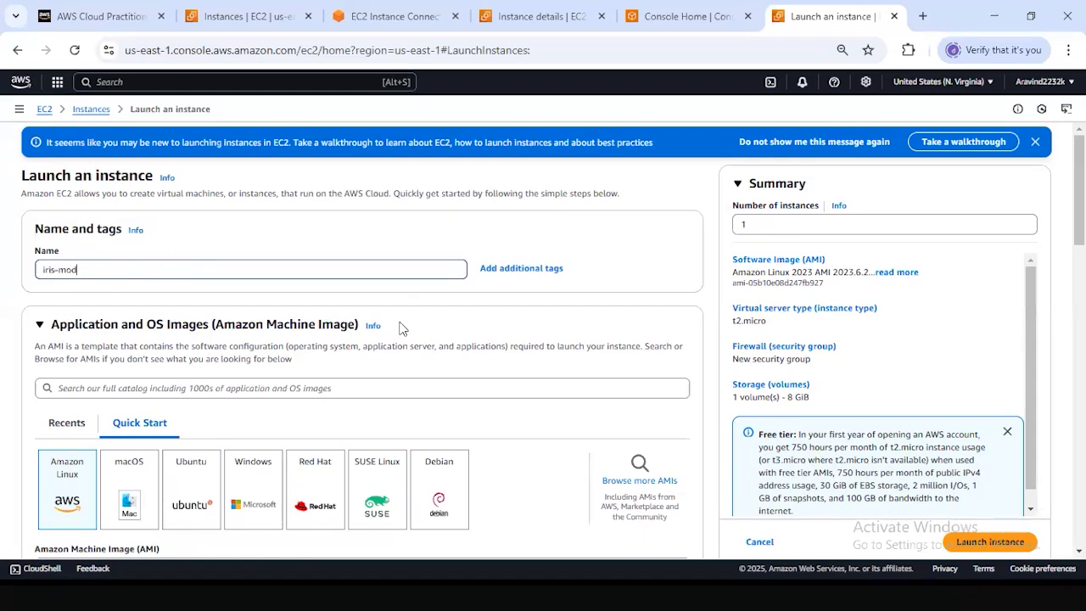
type("el-")
key("BackSpace")
key("BackSpace")
key("BackSpace")
key("BackSpace")
key("BackSpace")
key("BackSpace")
type("flow")
type("r")
type("er")
type("-predic")
type("tion")
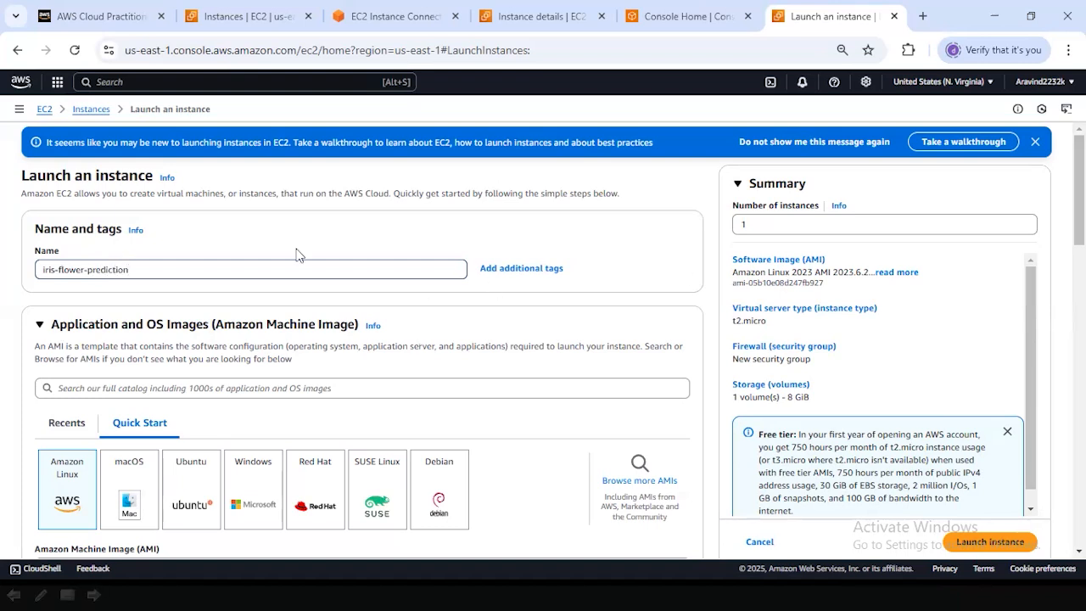
Examine the Quick Start operating system images and the selected Amazon Machine Image's description, architecture and free tier eligibility.
scroll(299, 255, "down", 2)
scroll(298, 254, "up", 2)
scroll(278, 265, "down", 1)
scroll(297, 246, "down", 1)
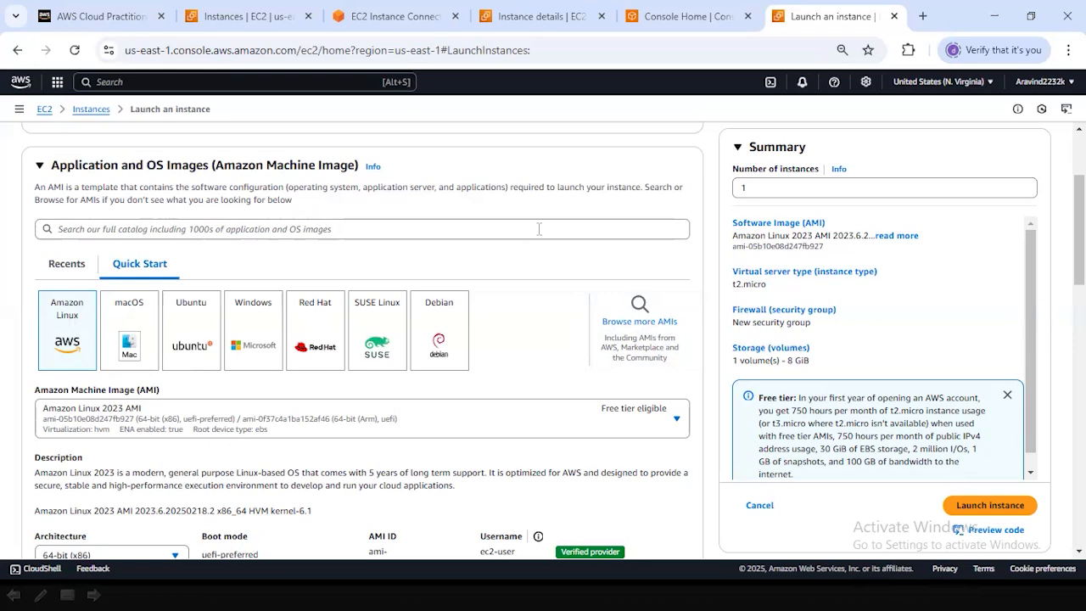
scroll(539, 229, "down", 1)
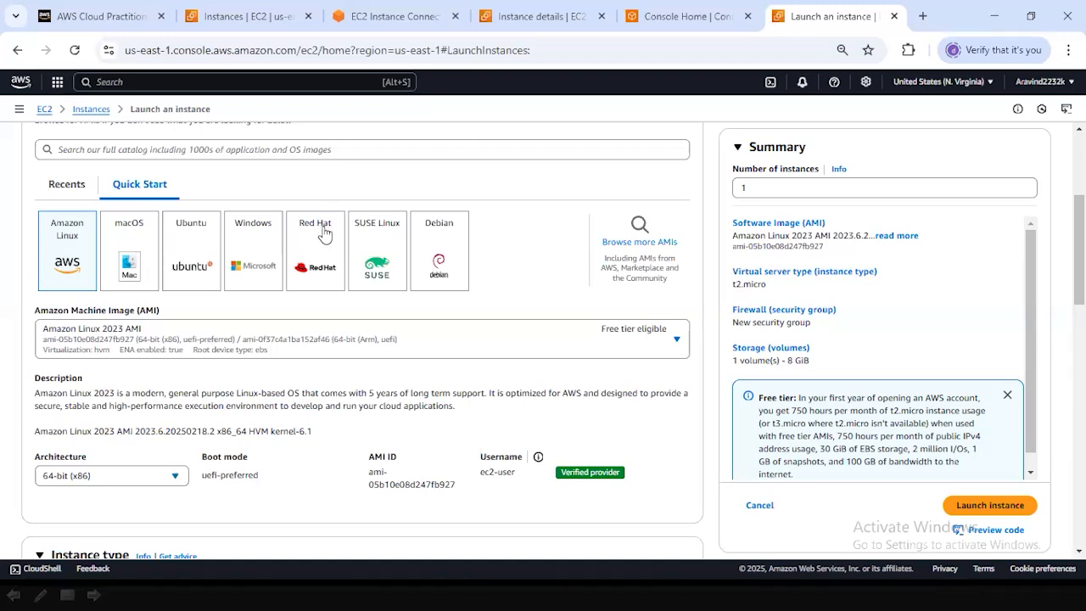
scroll(557, 268, "up", 1)
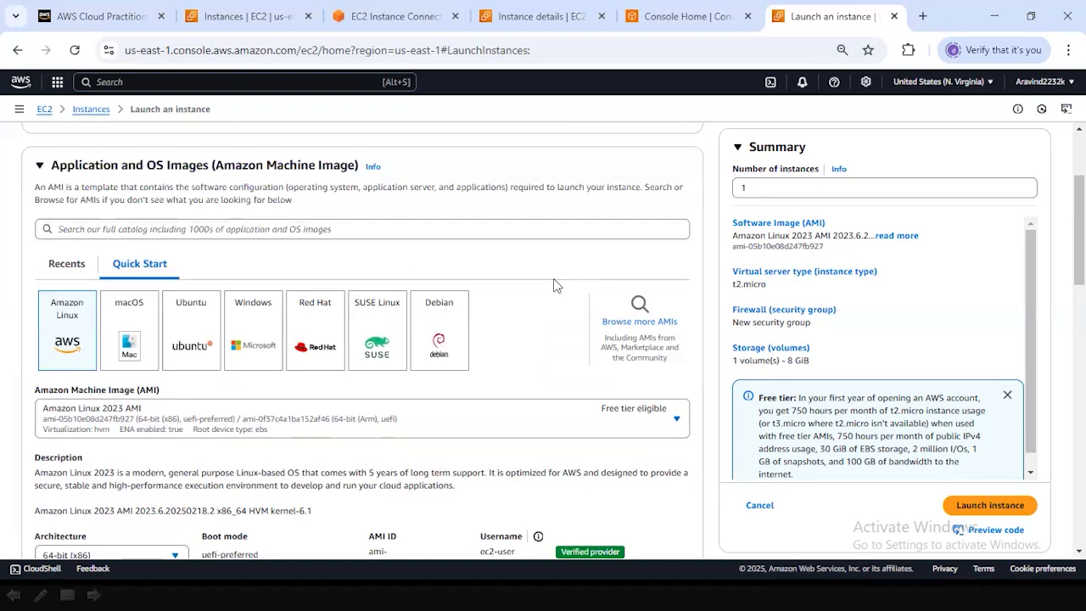
scroll(395, 267, "down", 1)
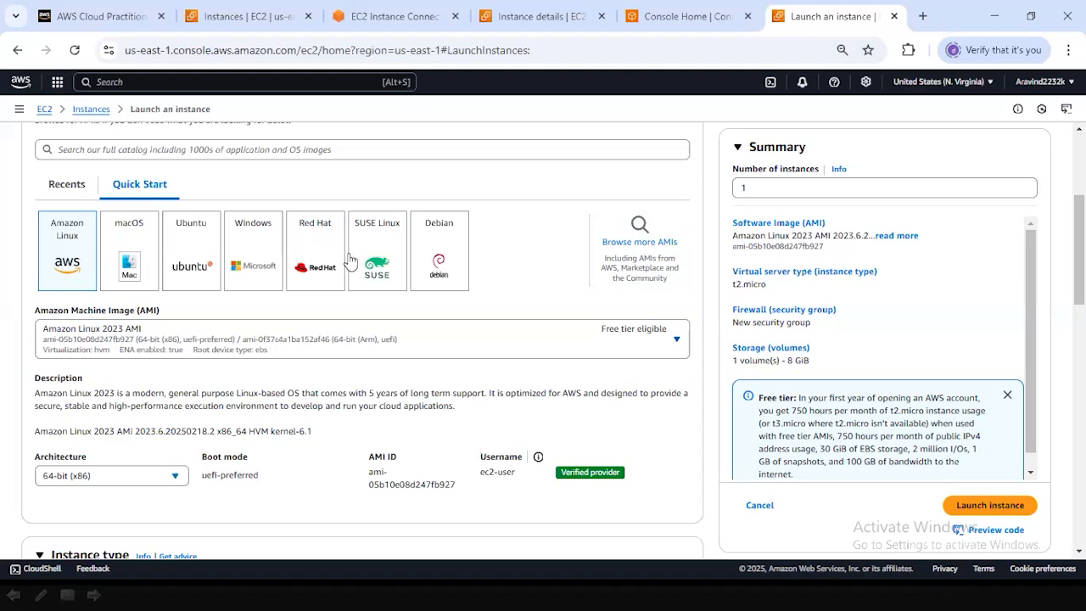
scroll(421, 227, "up", 1)
scroll(421, 227, "down", 2)
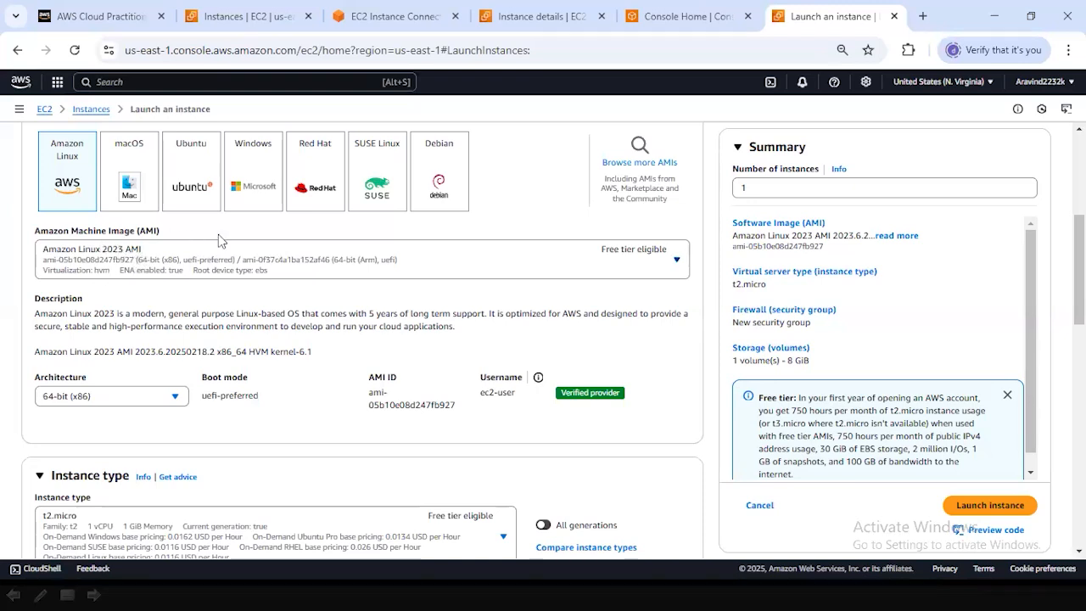
Examine the available Amazon Linux machine images and the selected image's description, architecture and username.
left_click(678, 267)
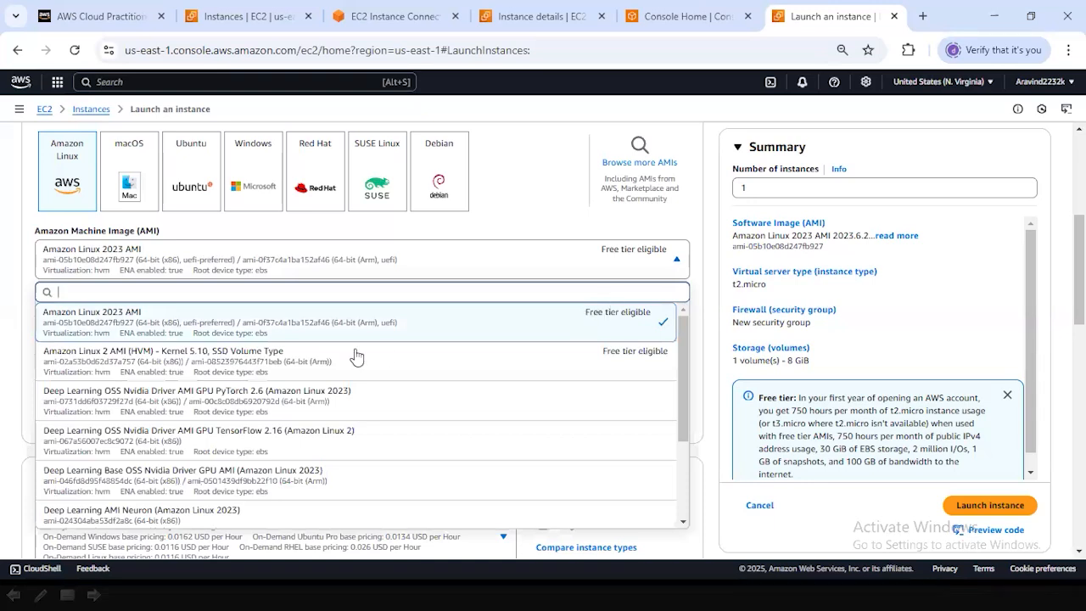
left_click(717, 232)
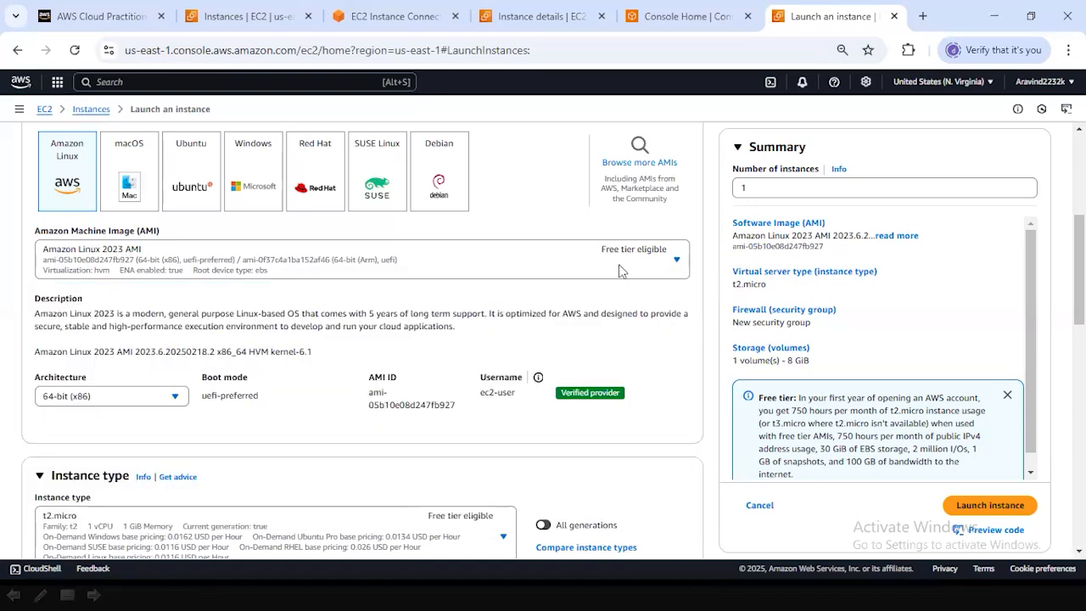
left_click(676, 263)
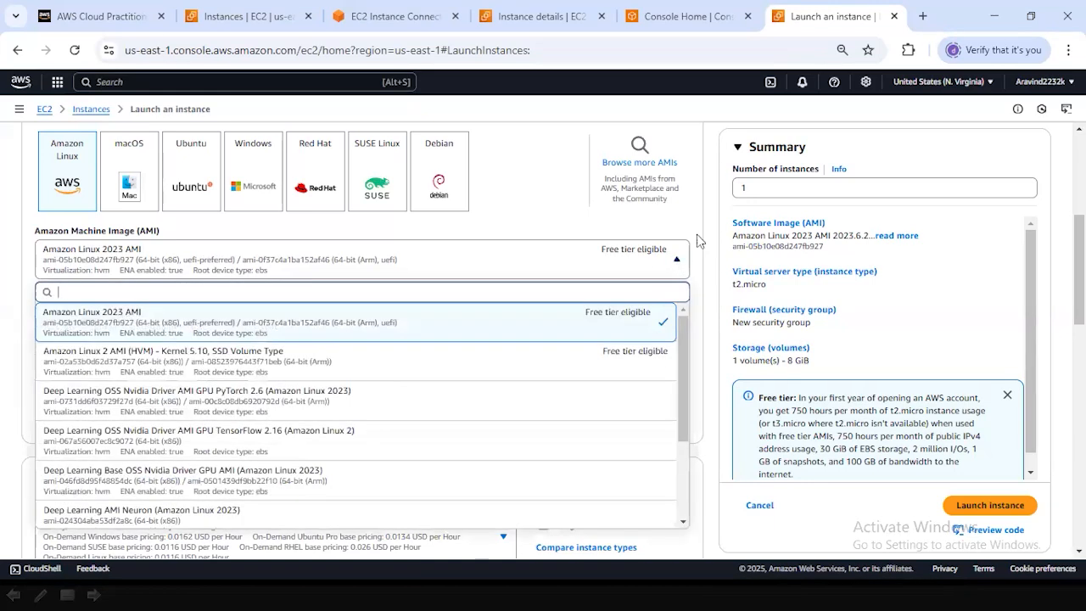
left_click(702, 225)
scroll(680, 288, "down", 2)
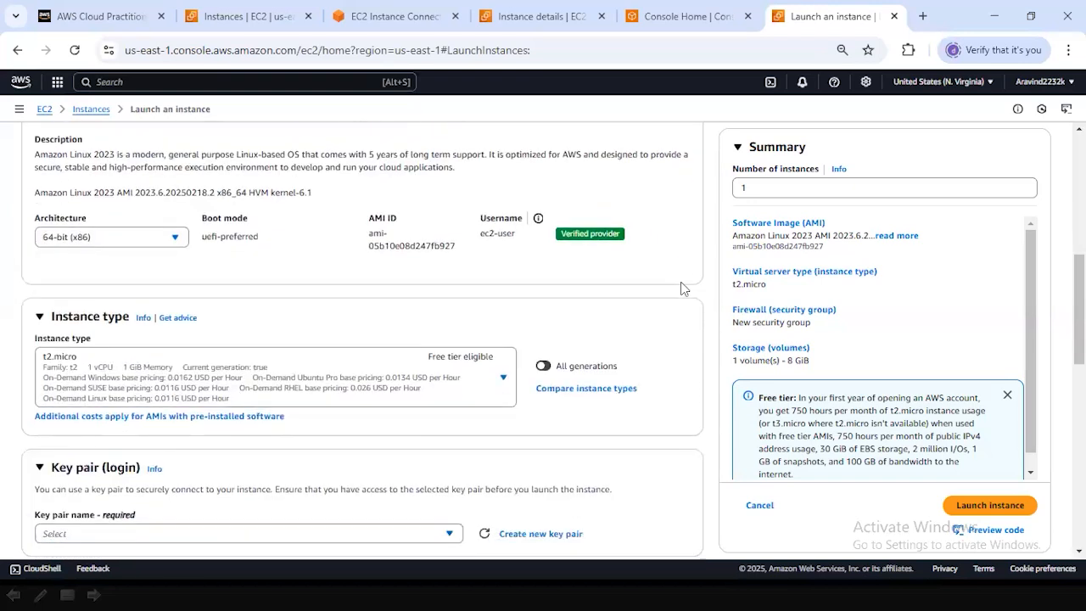
scroll(680, 289, "up", 1)
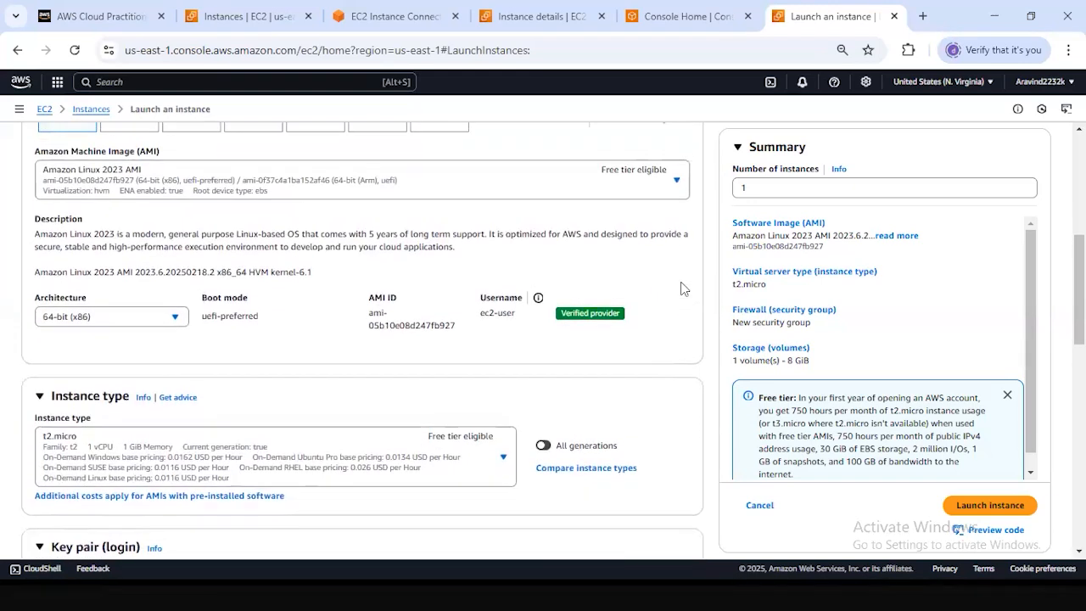
scroll(681, 289, "down", 1)
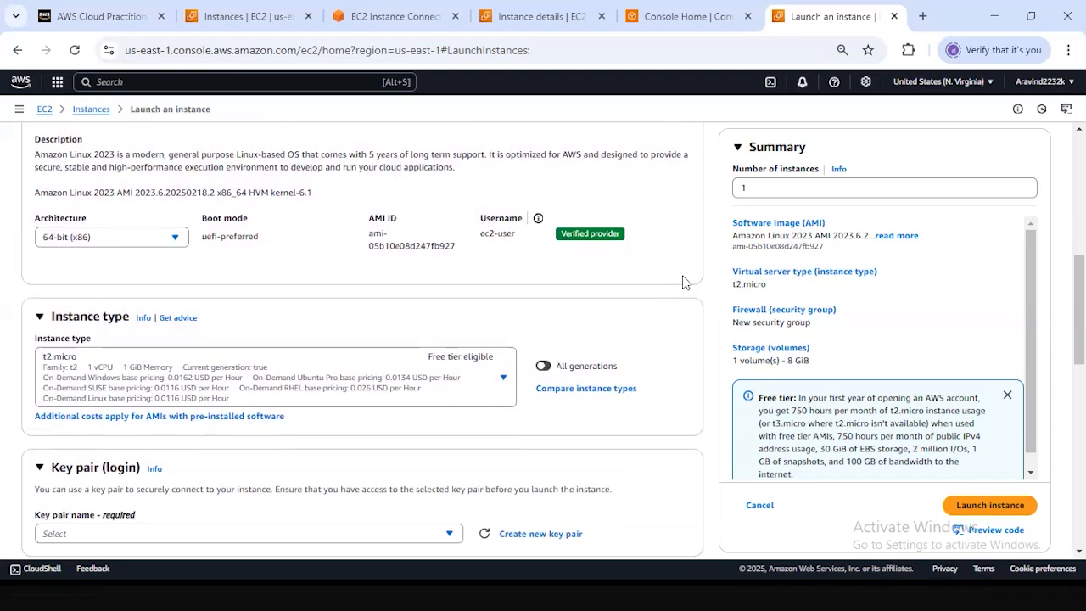
scroll(685, 282, "up", 1)
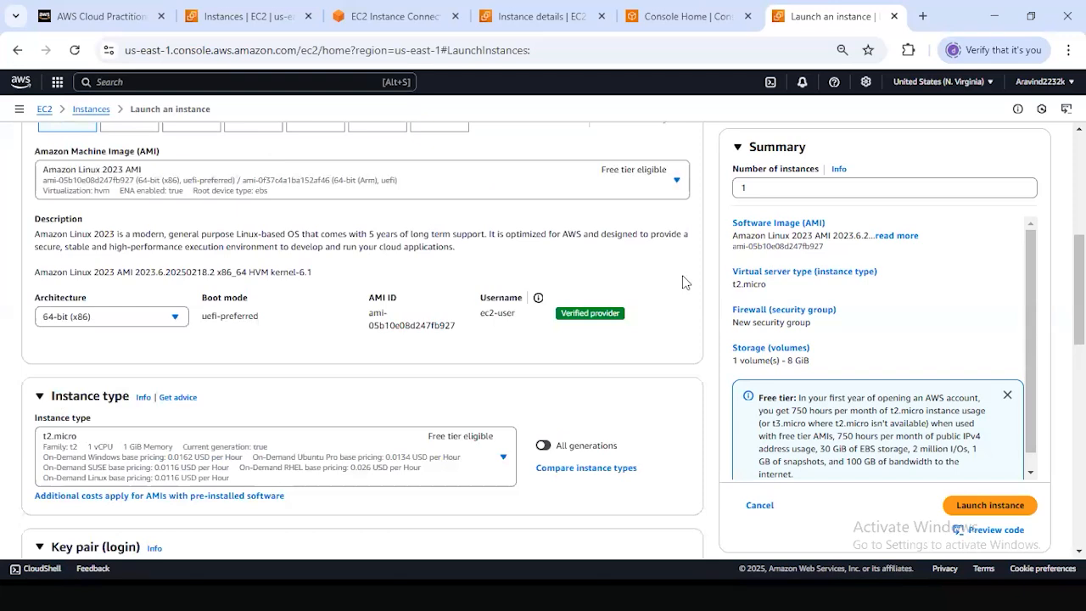
scroll(685, 282, "down", 3)
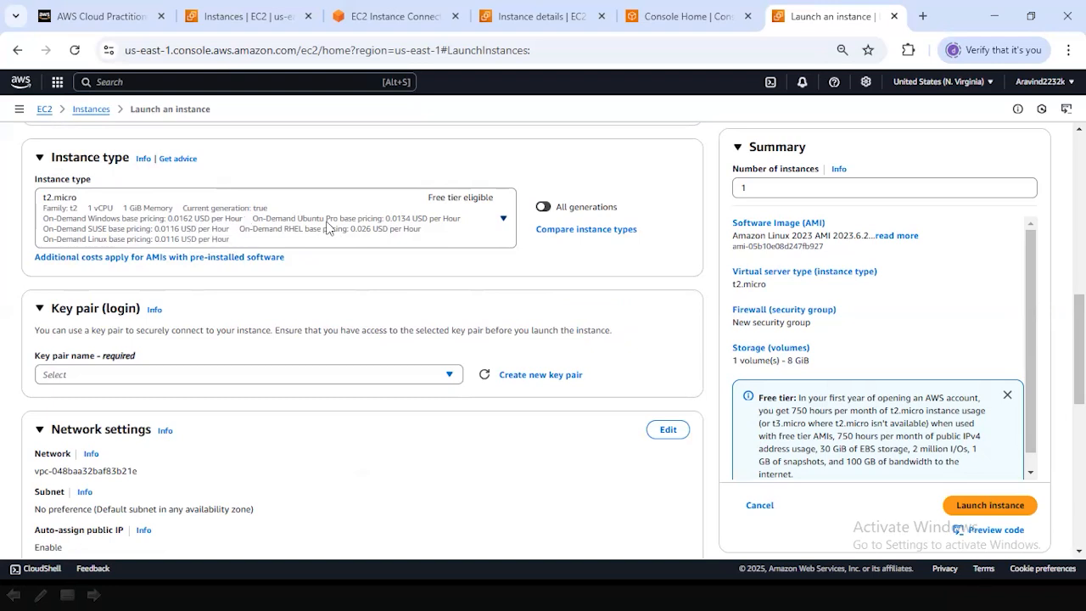
Browse the list of instance types, comparing vCPU, memory, hourly pricing and free tier eligibility.
left_click(505, 221)
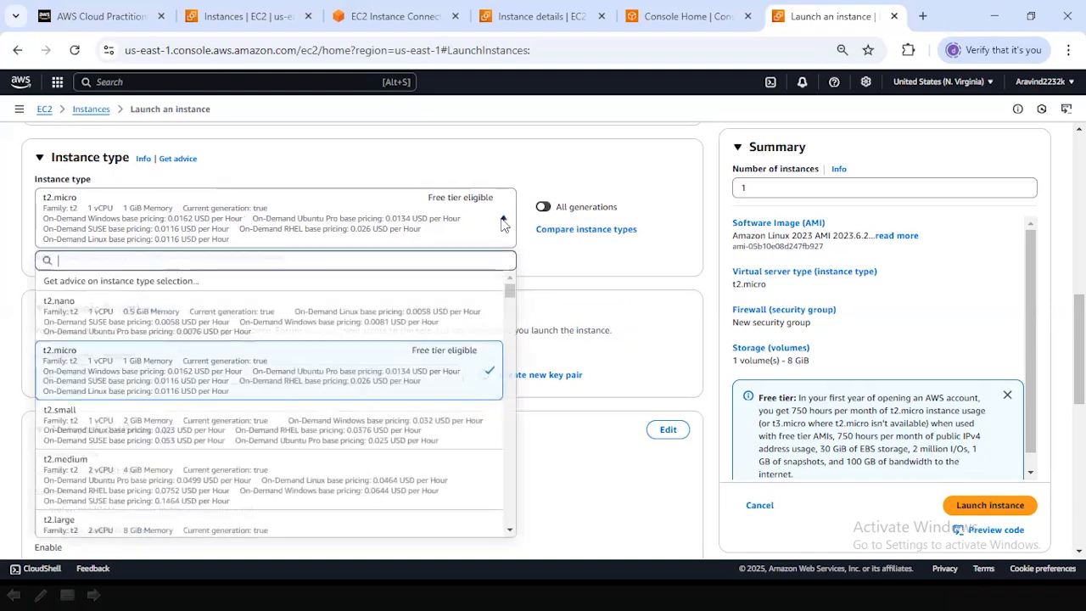
scroll(509, 362, "down", 2)
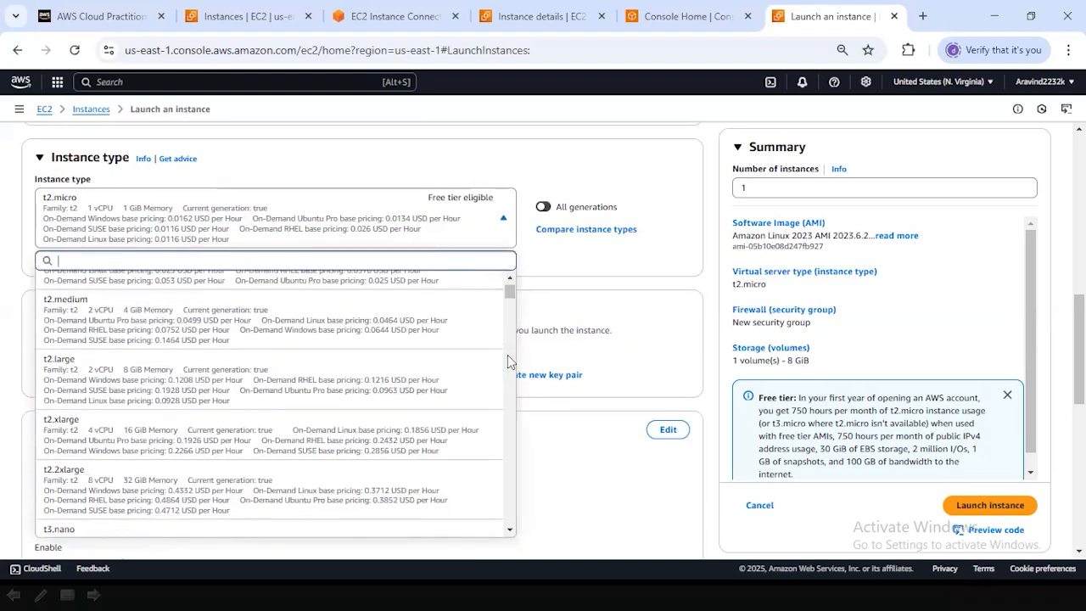
scroll(507, 355, "up", 1)
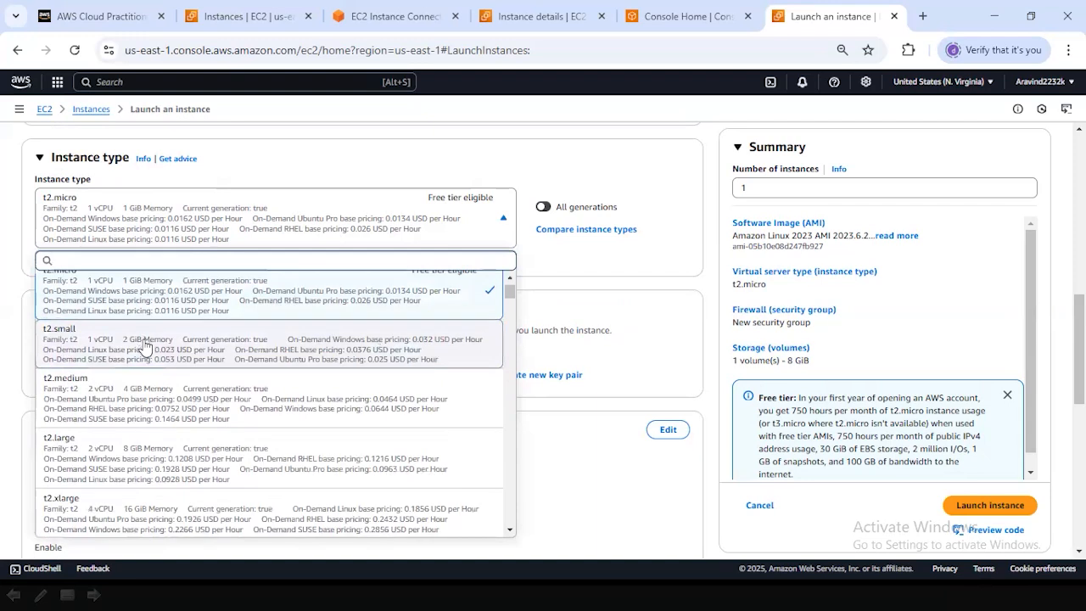
scroll(143, 344, "up", 1)
scroll(509, 275, "down", 3)
left_click(631, 255)
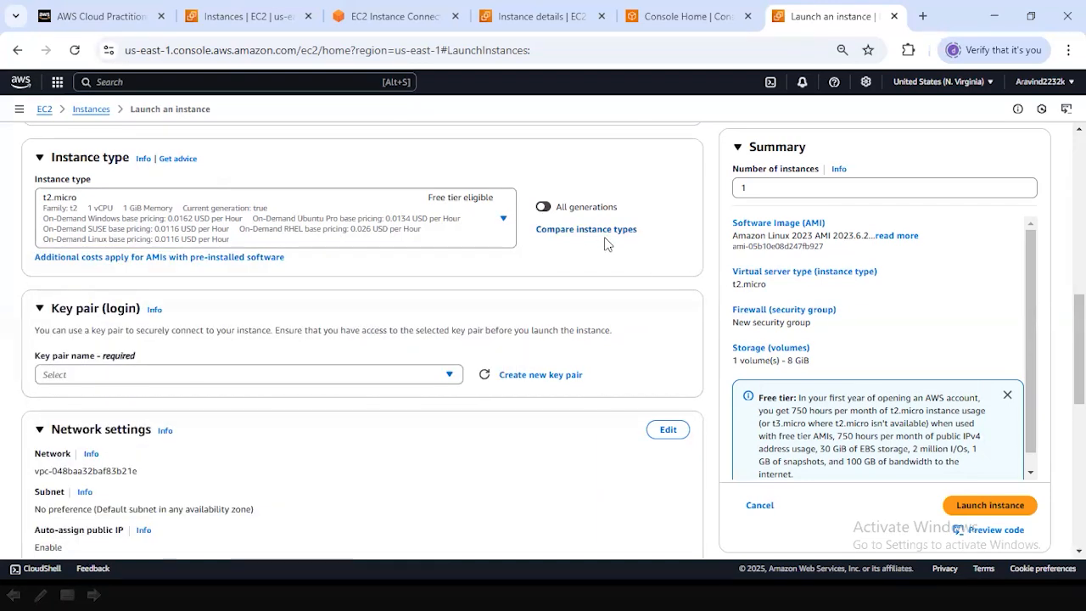
scroll(576, 266, "down", 1)
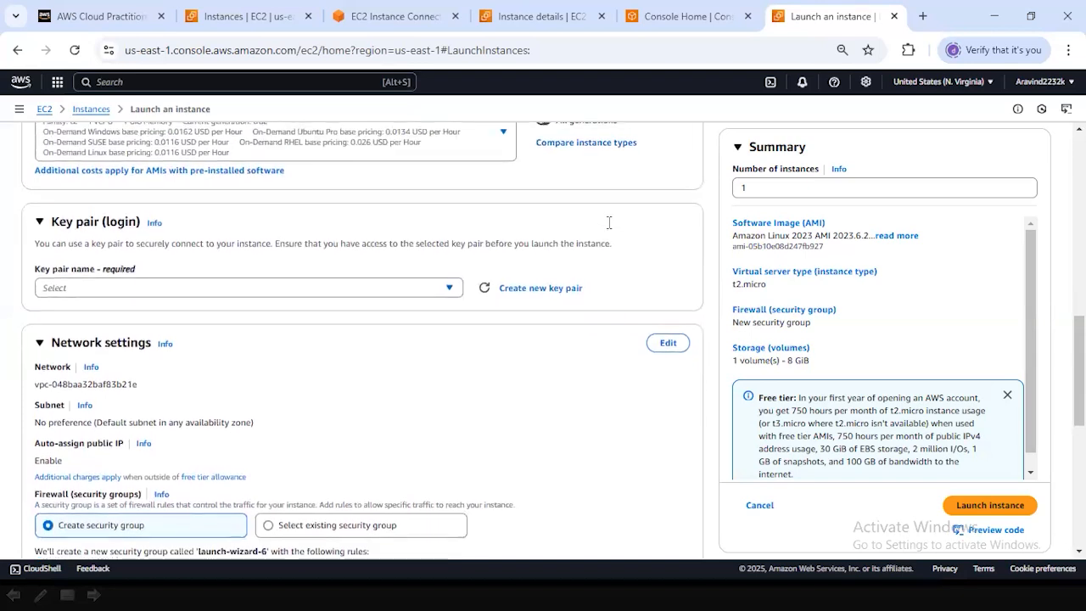
scroll(603, 303, "down", 2)
scroll(605, 303, "up", 1)
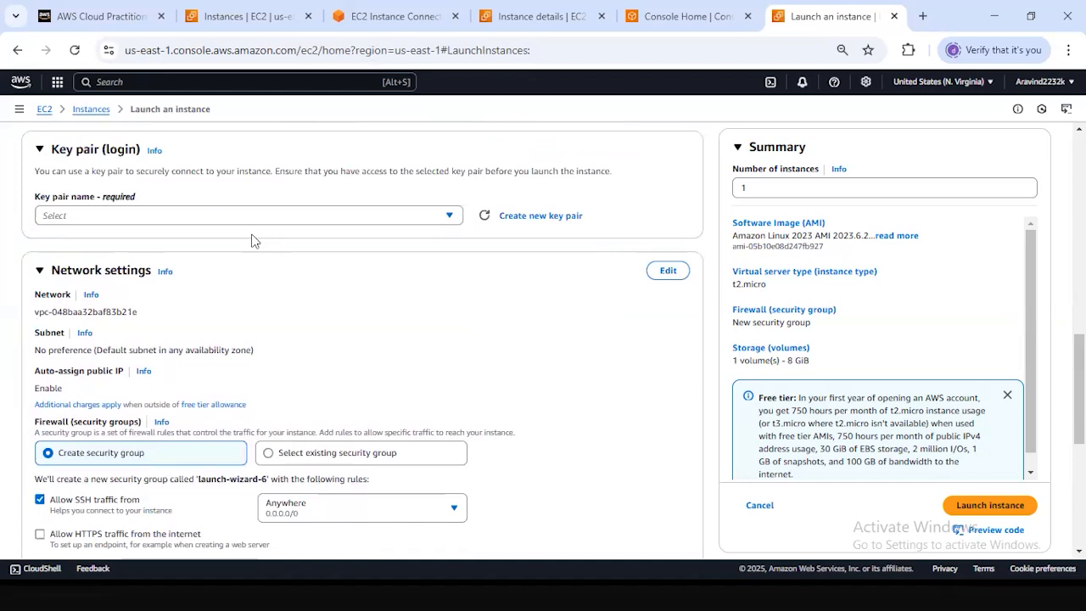
left_click(567, 220)
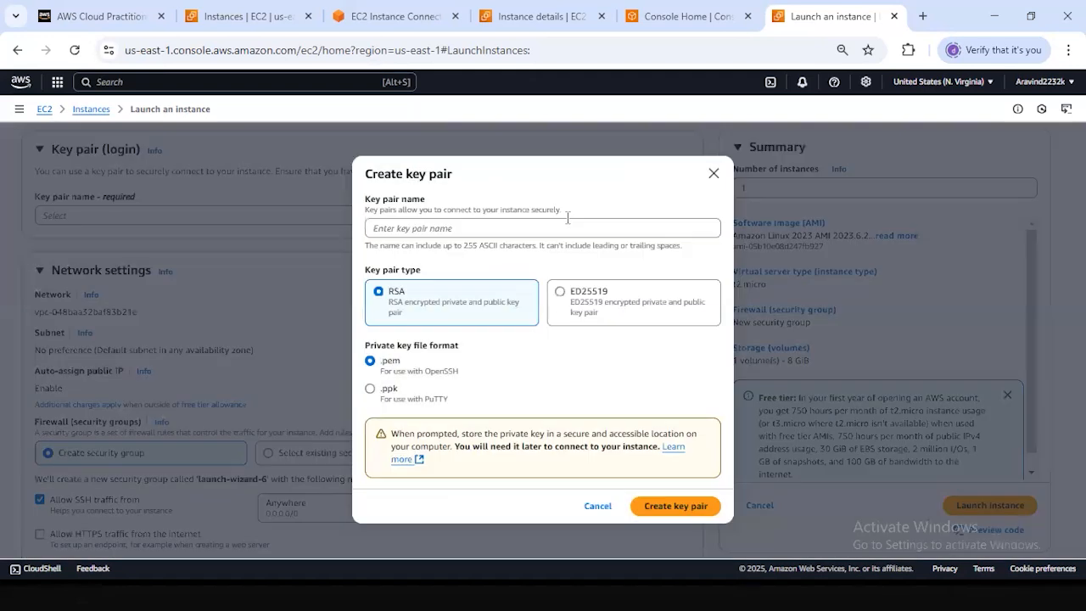
left_click(466, 231)
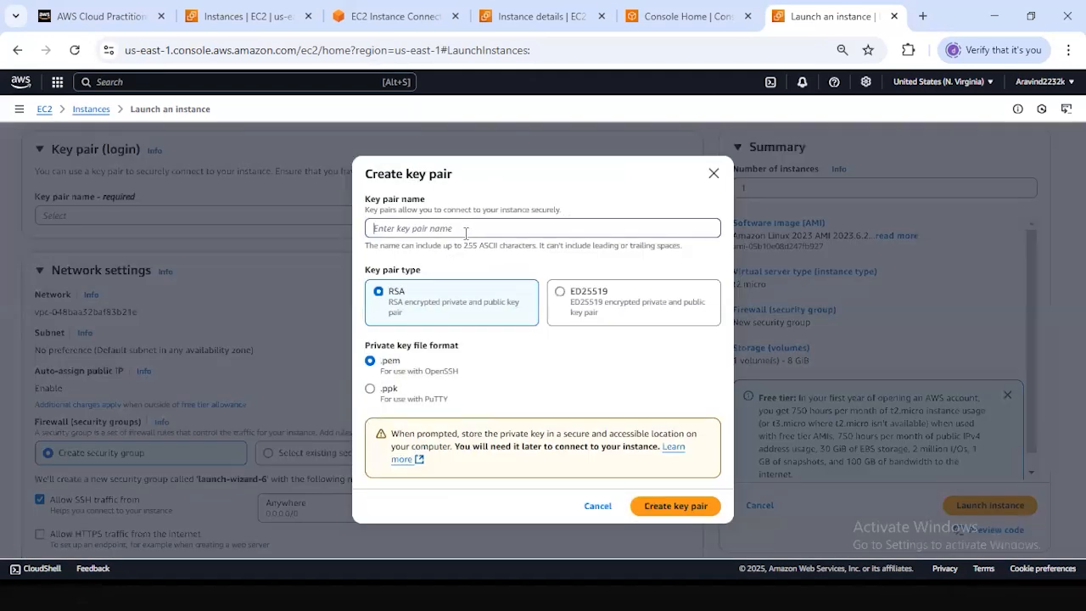
type("kp-iris-pred")
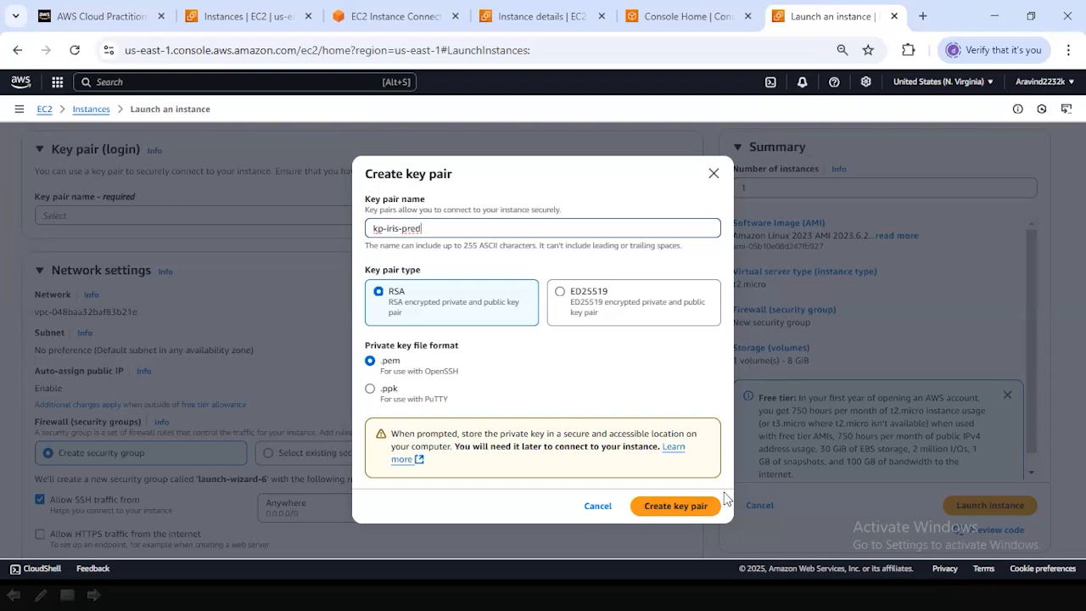
left_click_drag(66, 268, 64, 257)
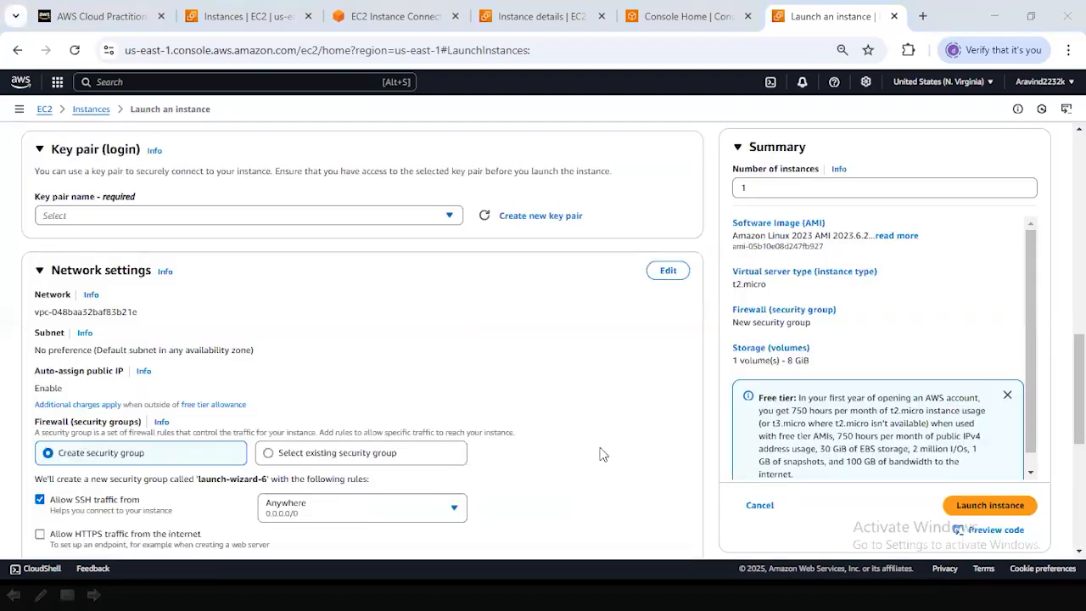
Create a new RSA key pair named kp-iris with a .pem private key file for logging in to the instance.
scroll(598, 454, "down", 3)
scroll(599, 453, "up", 2)
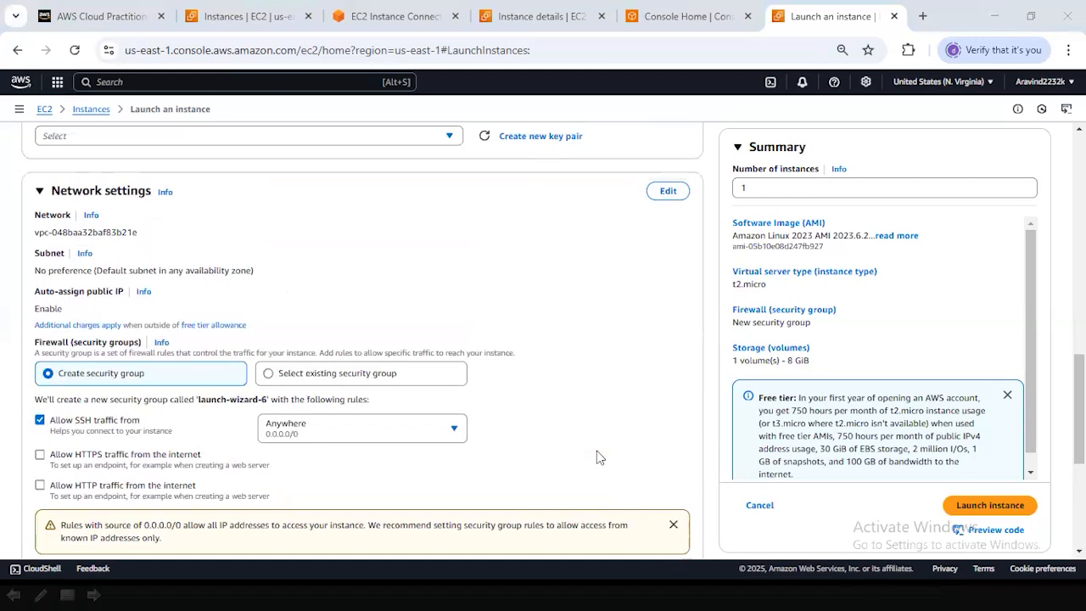
scroll(596, 457, "up", 2)
left_click(561, 295)
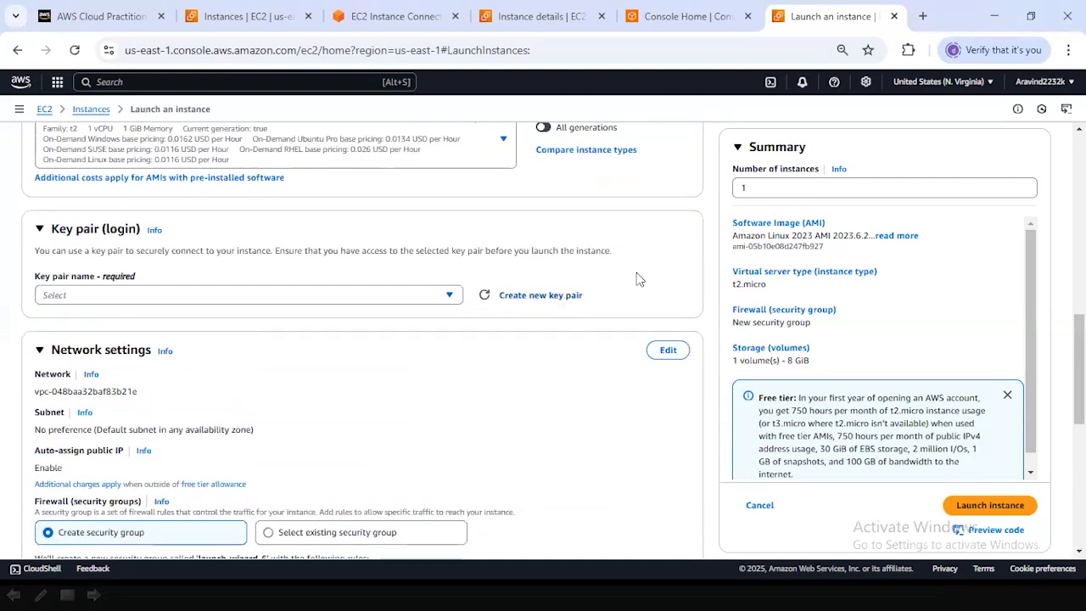
left_click(448, 229)
type("k")
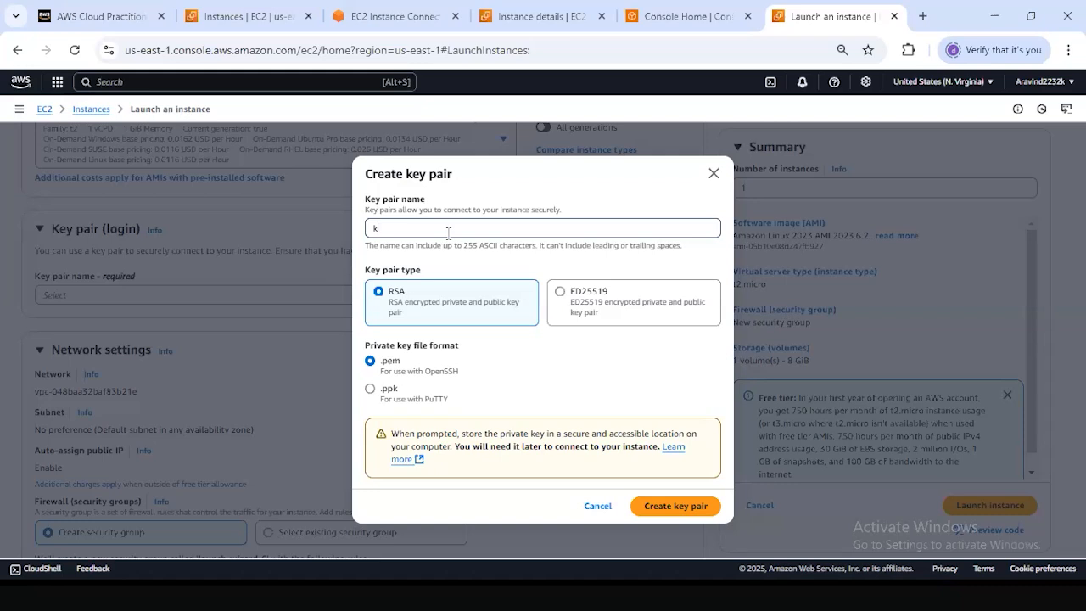
type("p-iris")
left_click(659, 512)
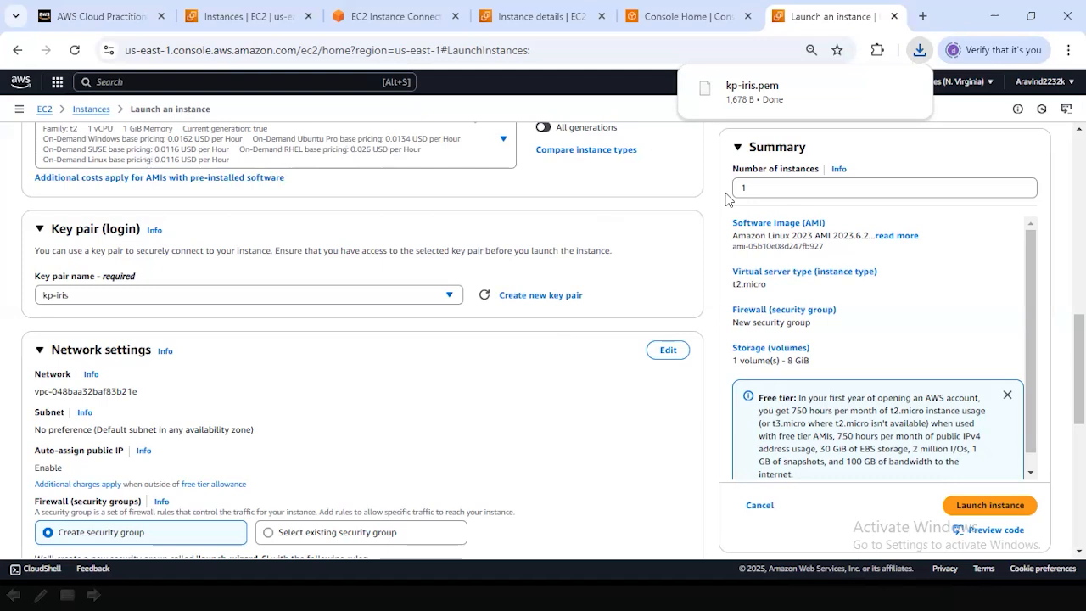
Check the browser's recent downloads for the kp-iris.pem private key file.
mouse_move(907, 109)
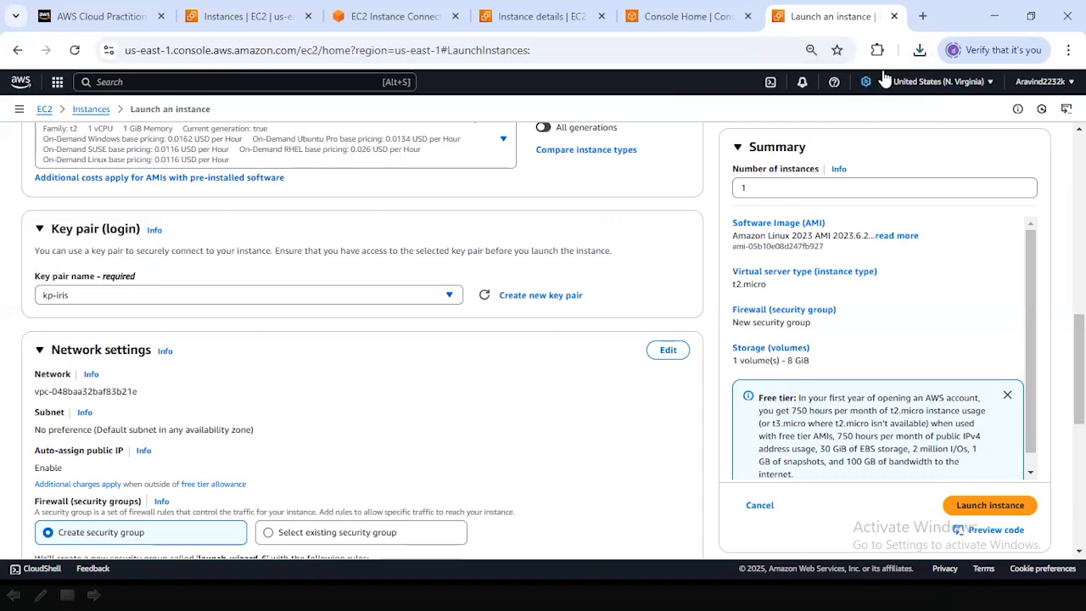
left_click(919, 49)
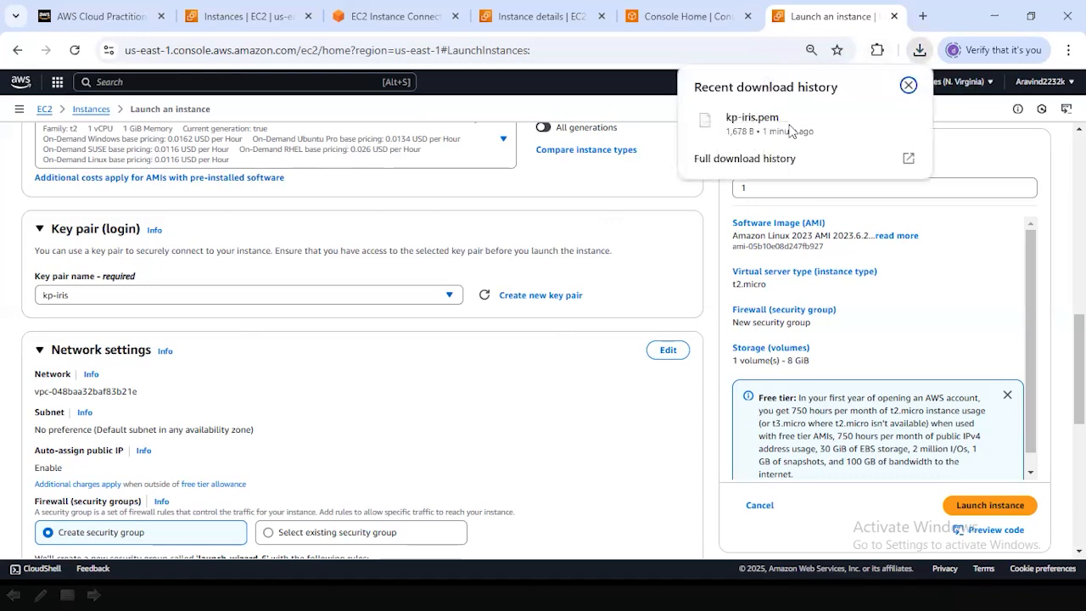
mouse_move(831, 130)
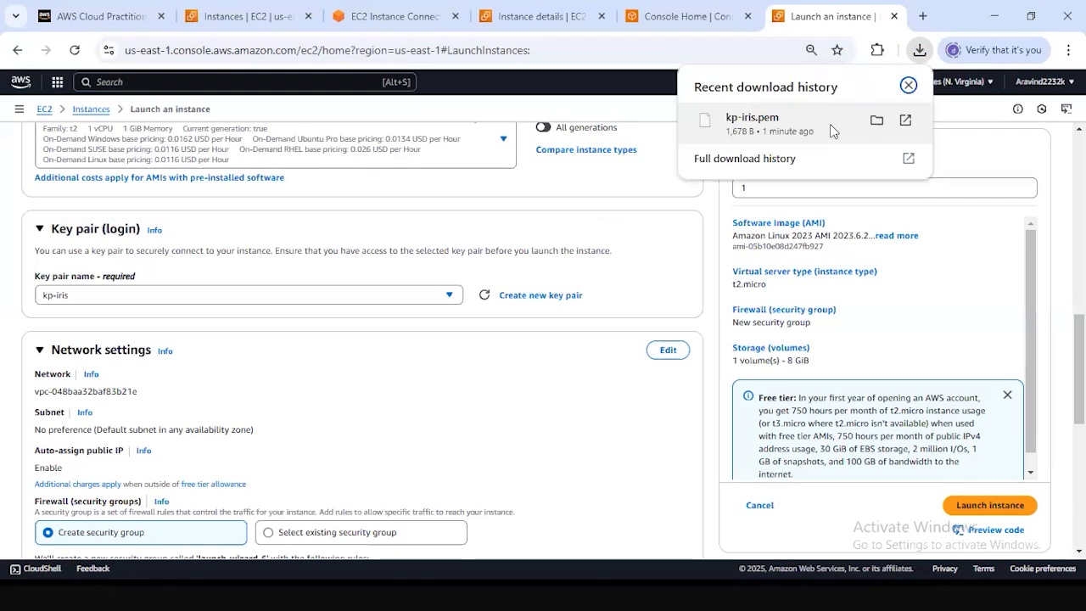
left_click(709, 241)
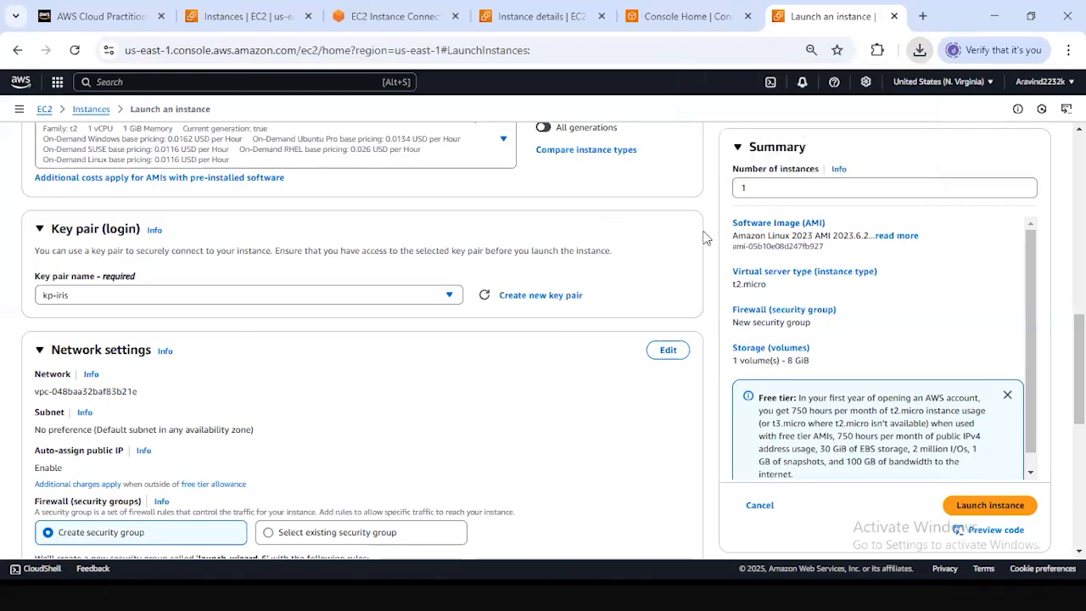
Allow both HTTPS and HTTP traffic from the internet in the new security group's network settings.
scroll(645, 209, "down", 1)
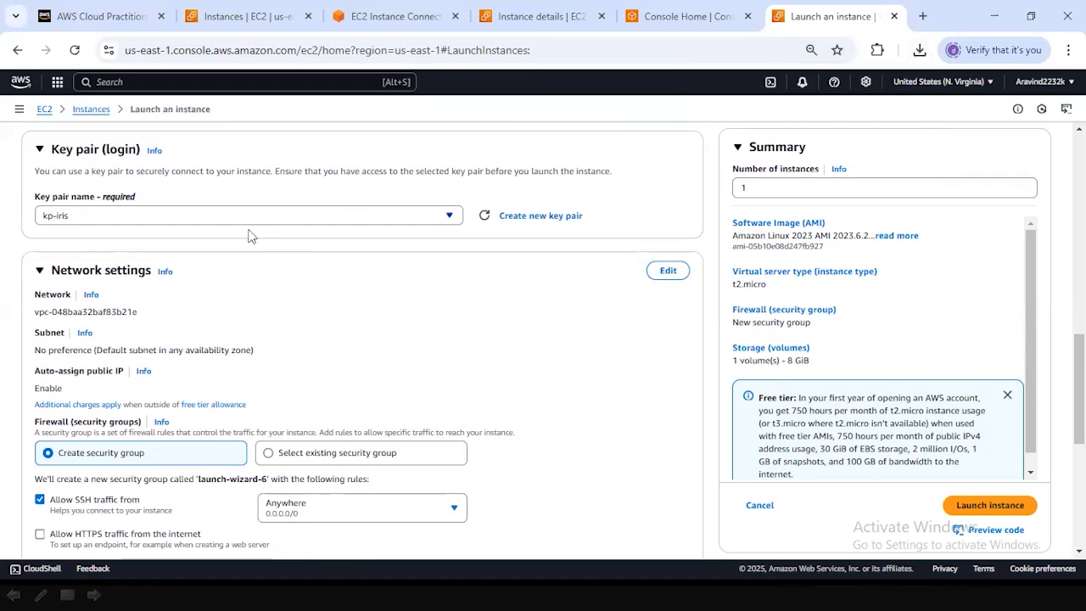
scroll(248, 235, "down", 1)
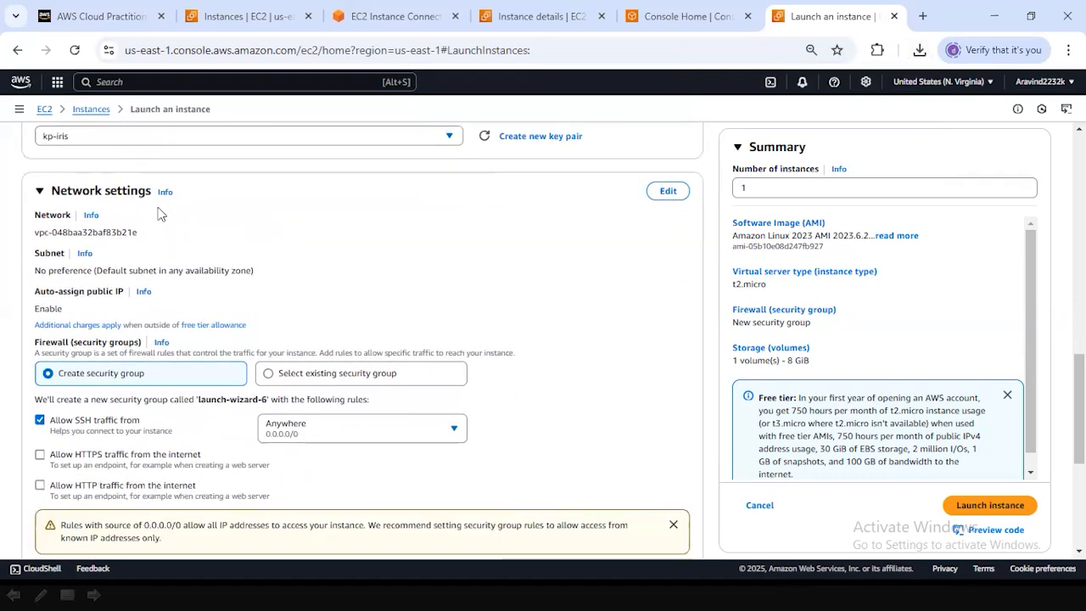
scroll(420, 181, "down", 1)
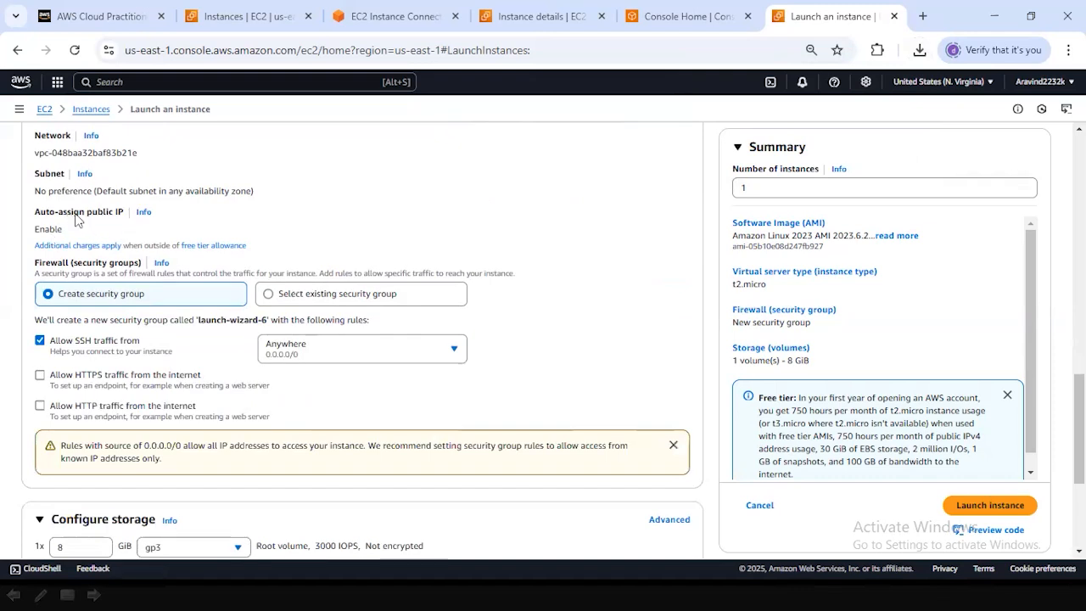
scroll(106, 207, "up", 1)
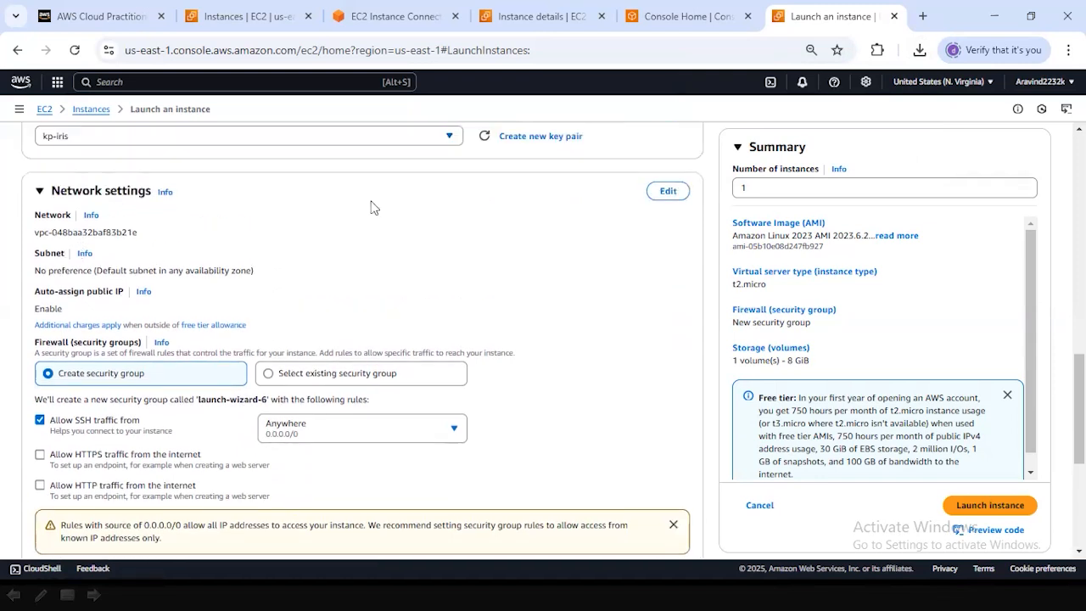
scroll(373, 208, "down", 1)
scroll(373, 209, "down", 2)
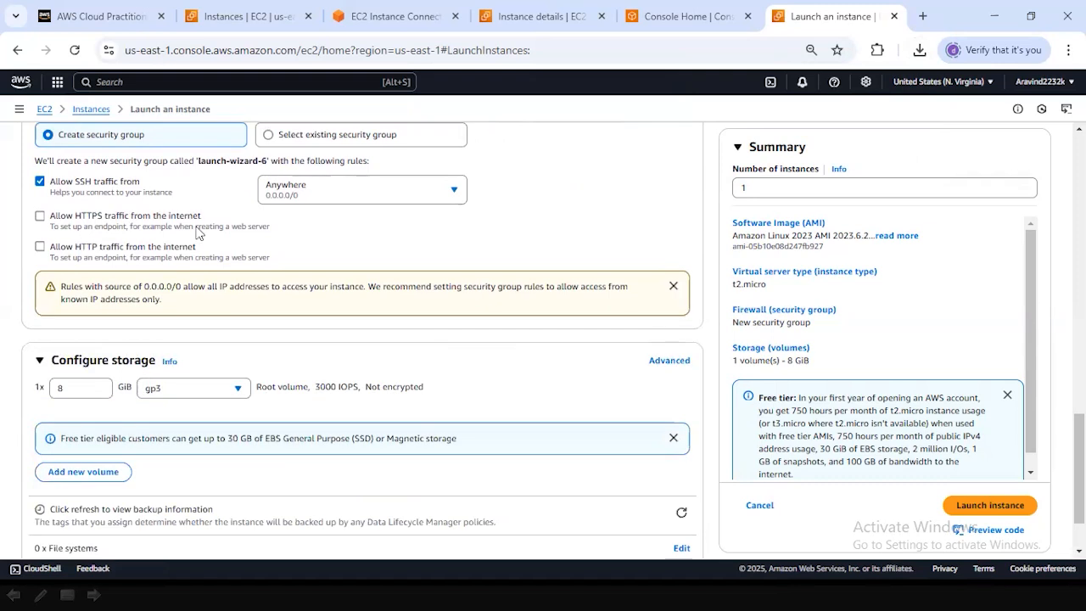
left_click(40, 217)
left_click(40, 246)
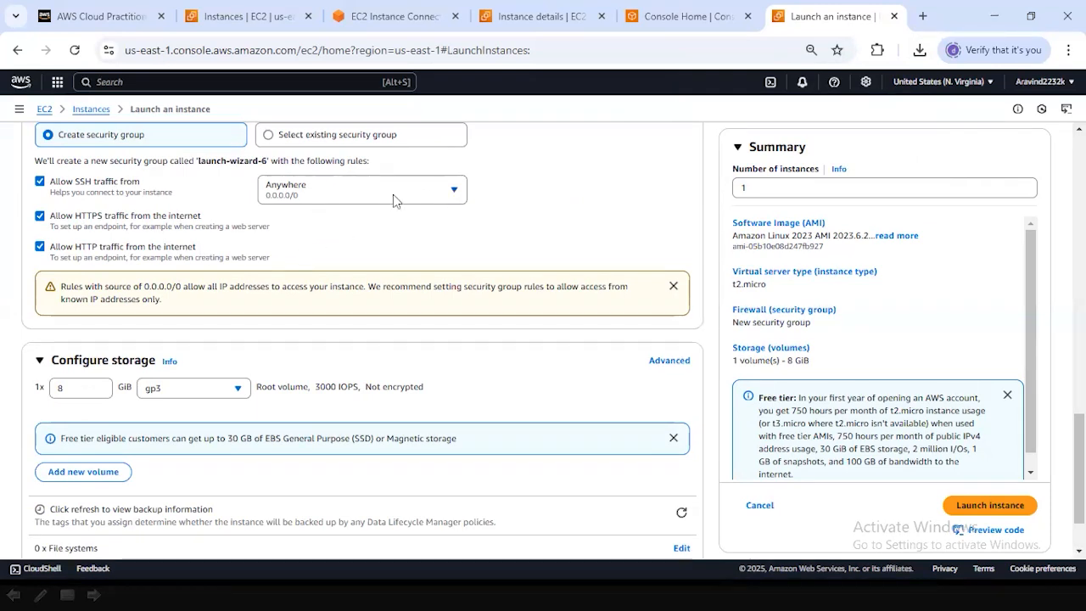
Examine the source options for allowed SSH traffic and the instance's storage configuration.
left_click(454, 192)
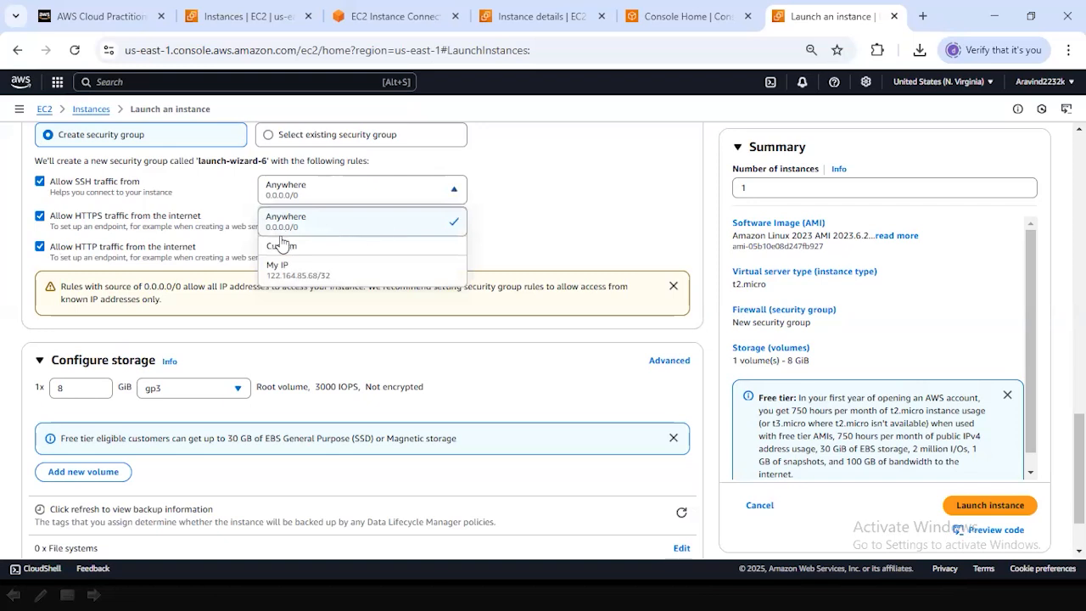
left_click(523, 200)
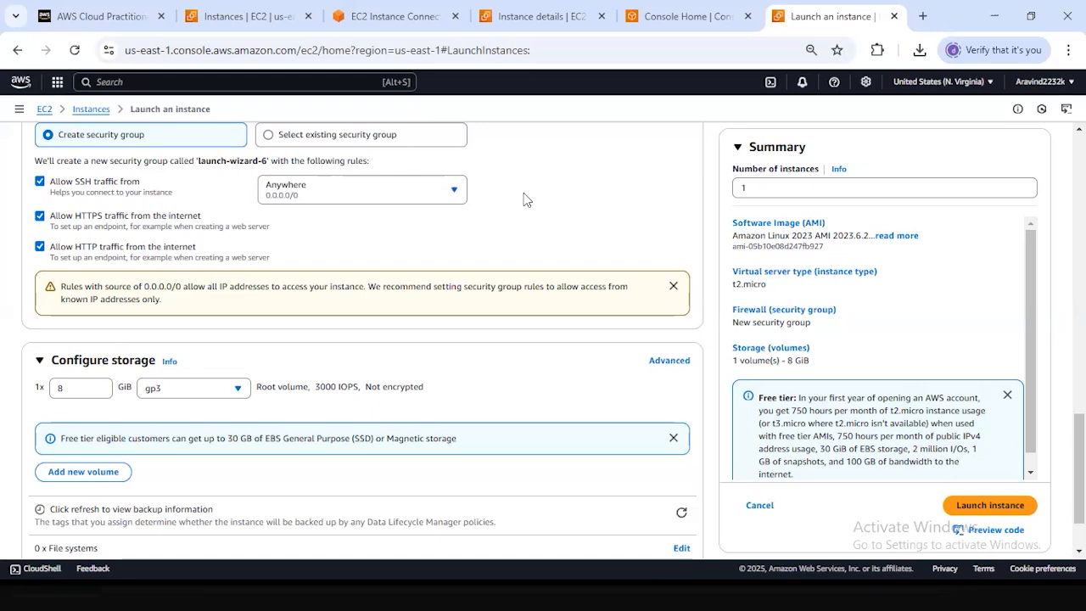
scroll(523, 199, "down", 1)
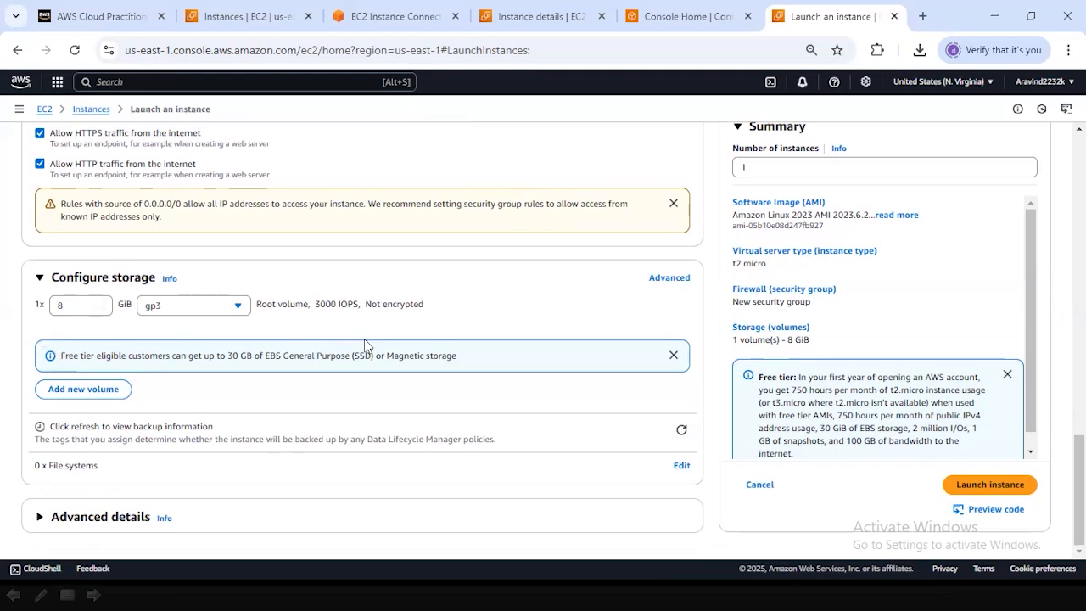
Launch the configured iris-flower-prediction instance and open the list of EC2 instances.
left_click(987, 492)
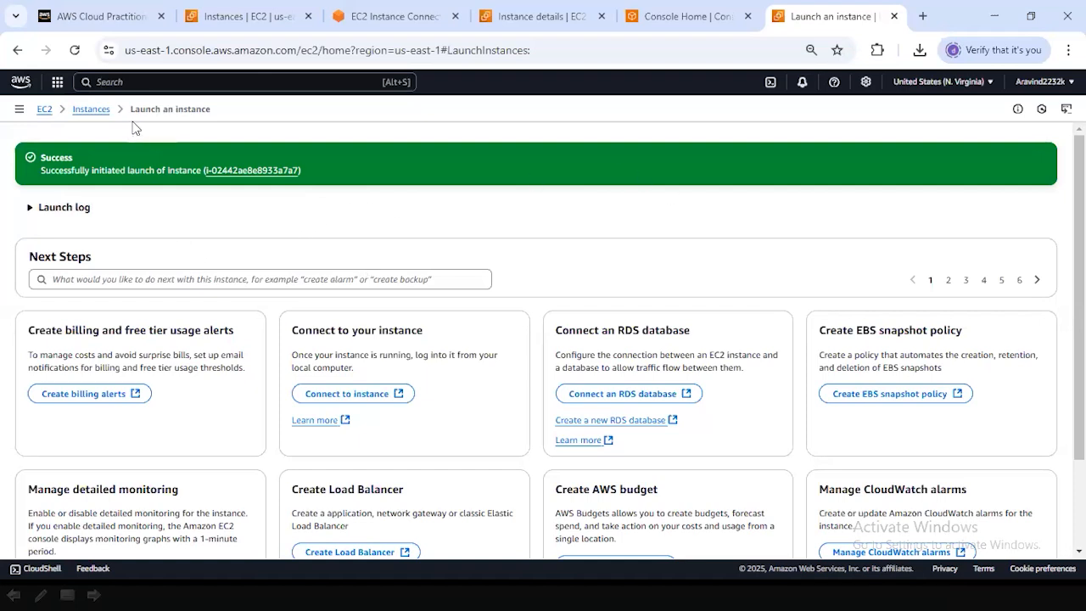
left_click(95, 112)
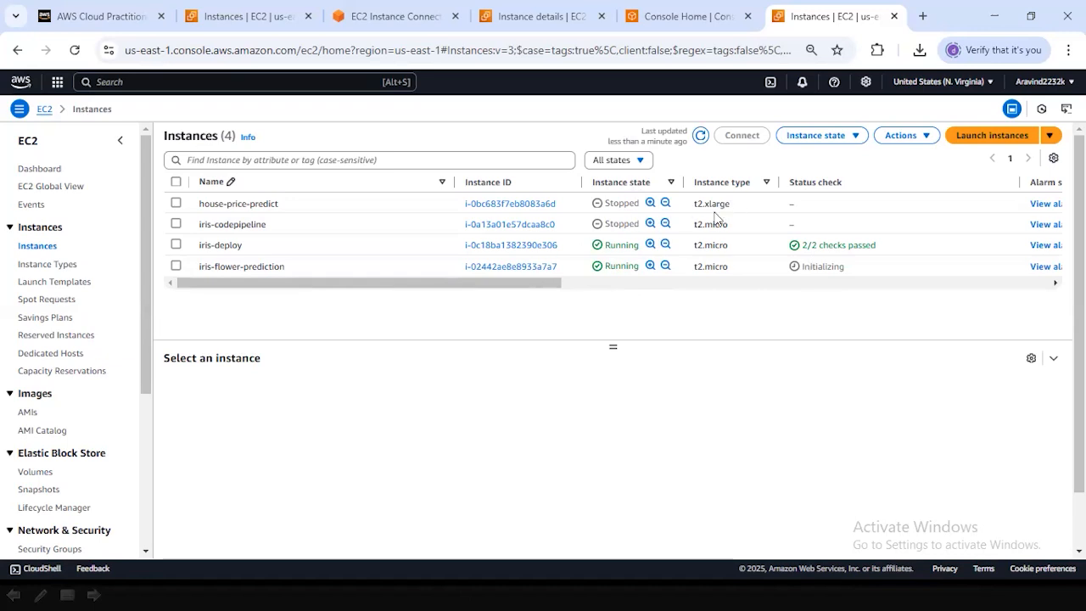
Connect to the iris-flower-prediction instance through EC2 Instance Connect over its public IPv4 address as ec2-user.
left_click_drag(556, 288, 383, 347)
left_click(176, 267)
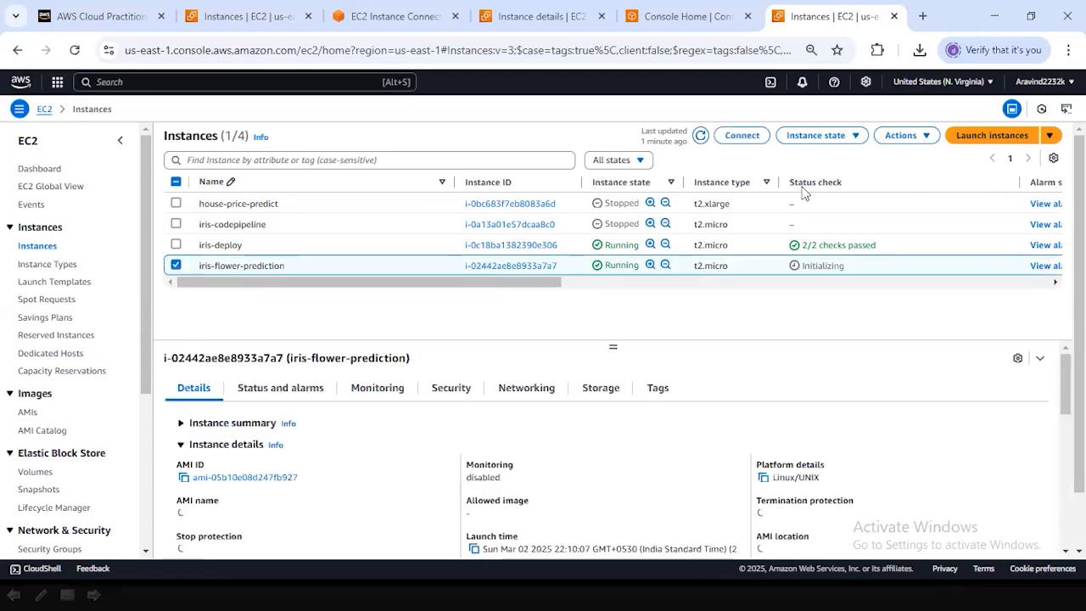
left_click(741, 135)
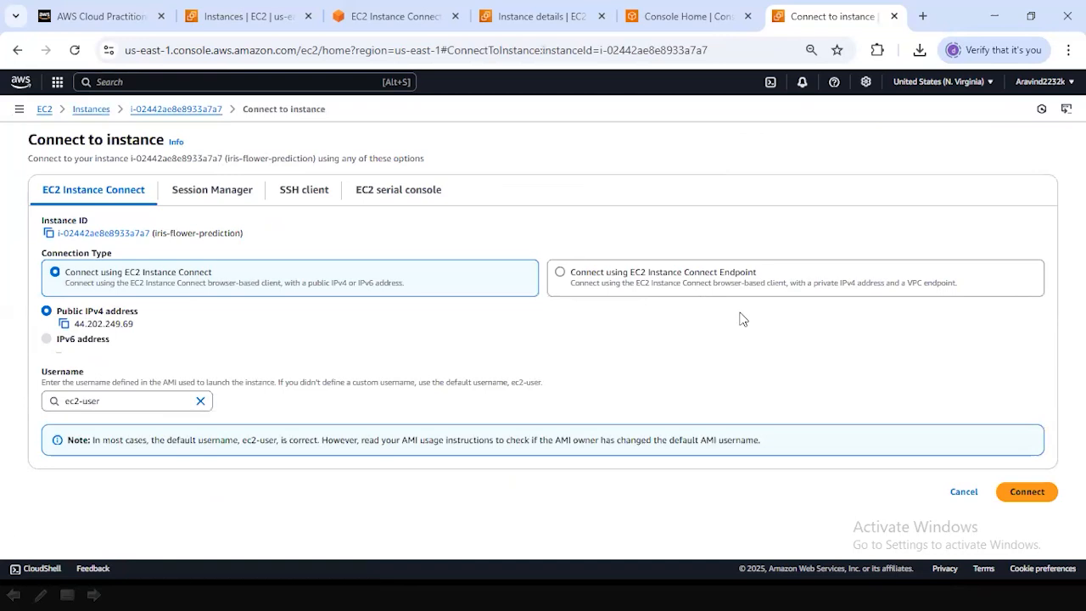
left_click(1025, 492)
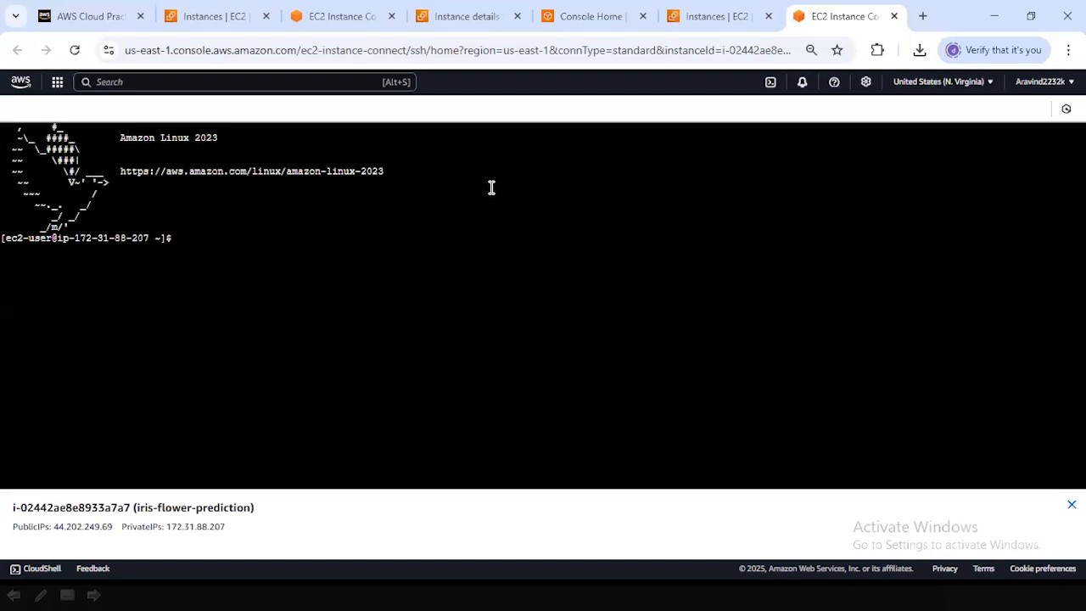
left_click(410, 257)
key("super")
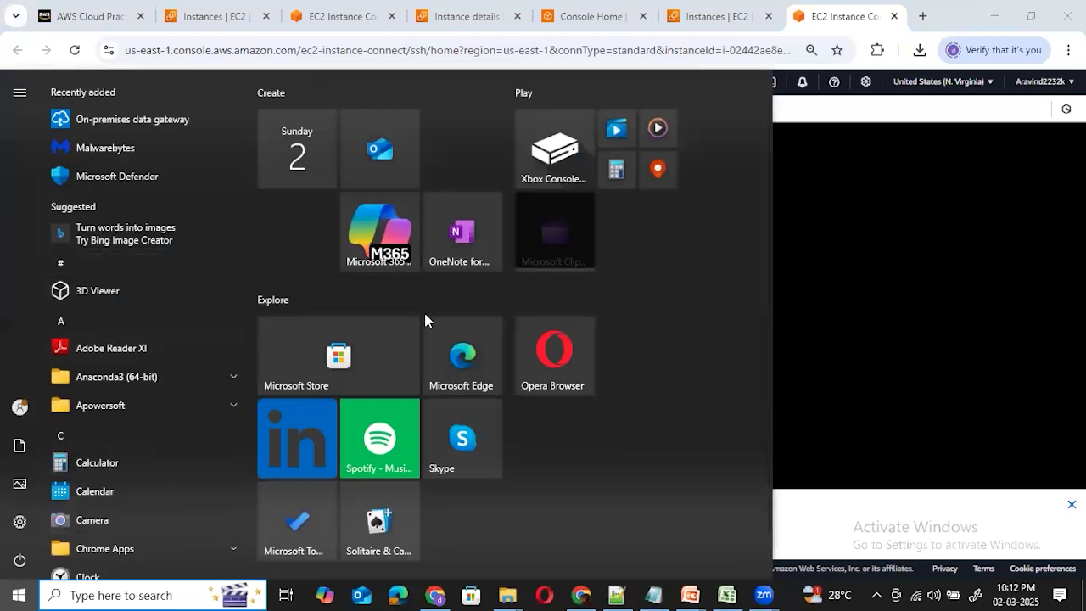
left_click(815, 273)
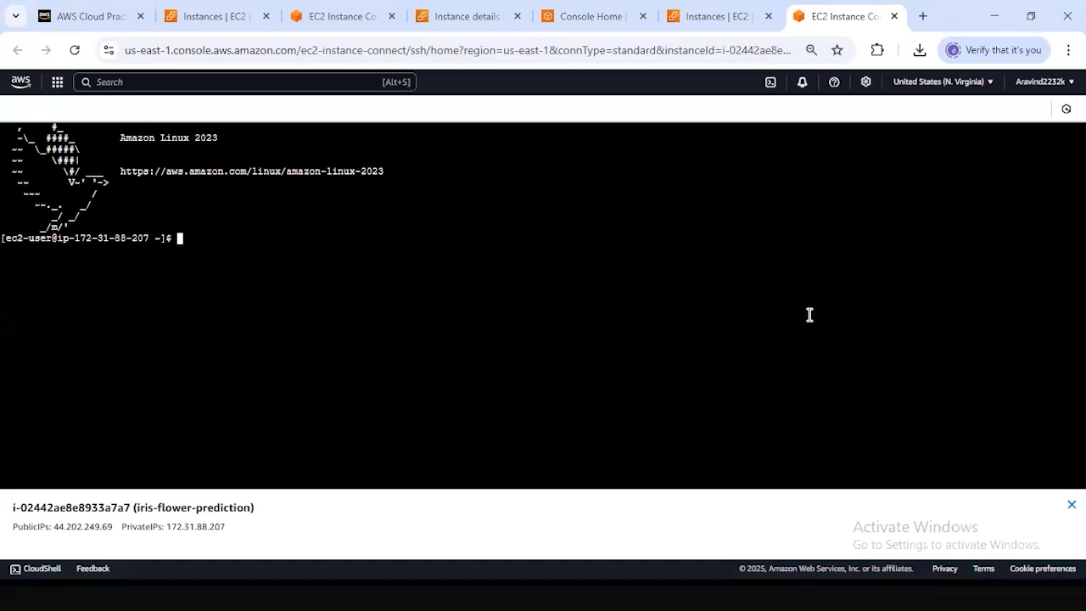
type("ls -LTR")
key("BackSpace")
key("BackSpace")
key("BackSpace")
key("BackSpace")
key("BackSpace")
key("BackSpace")
key("BackSpace")
Print the current working directory with pwd and create a directory named data with mkdir.
type("pwd")
key("Return")
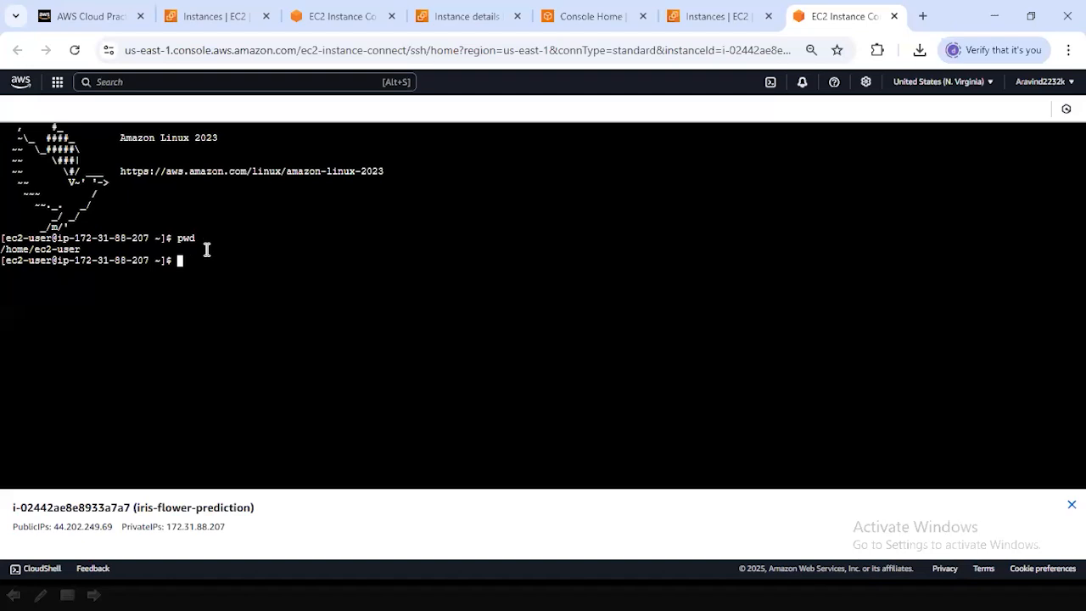
type("mkdir data")
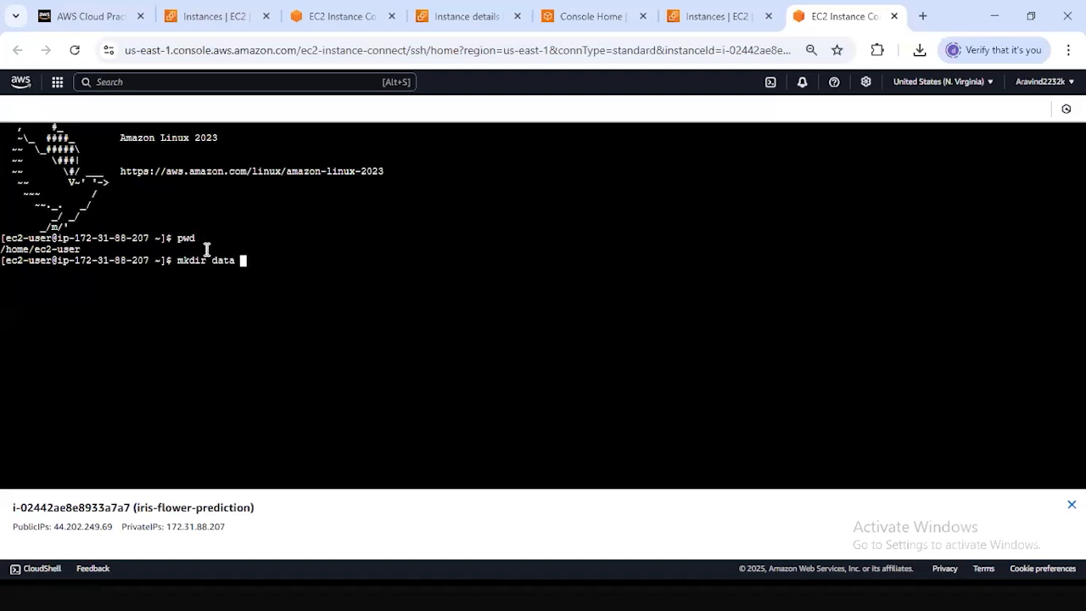
key("Return")
Print the working directory again and change into the data directory with cd.
type("pwd")
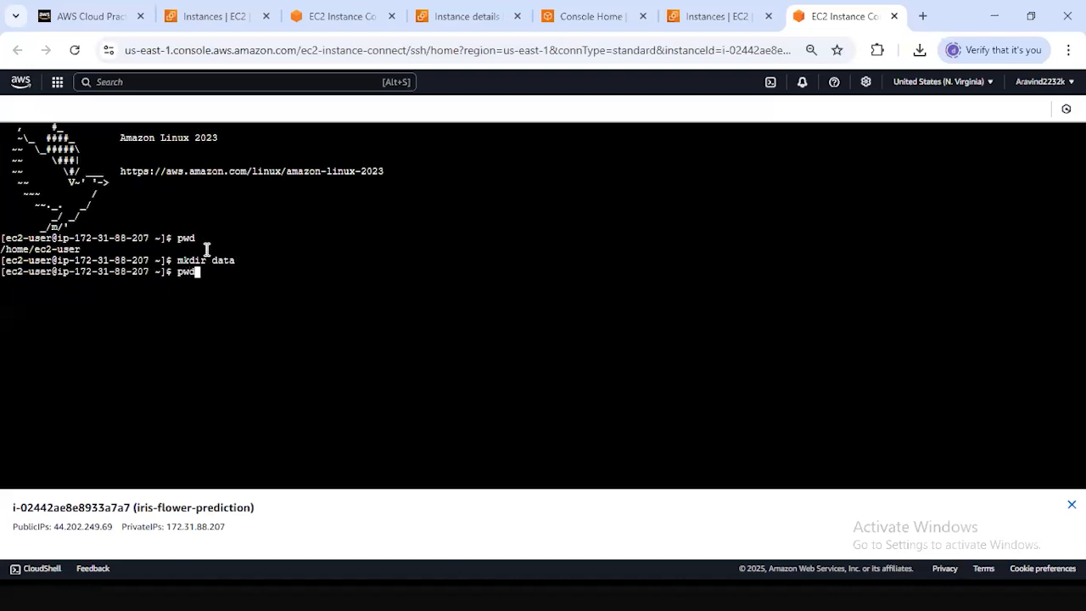
key("Return")
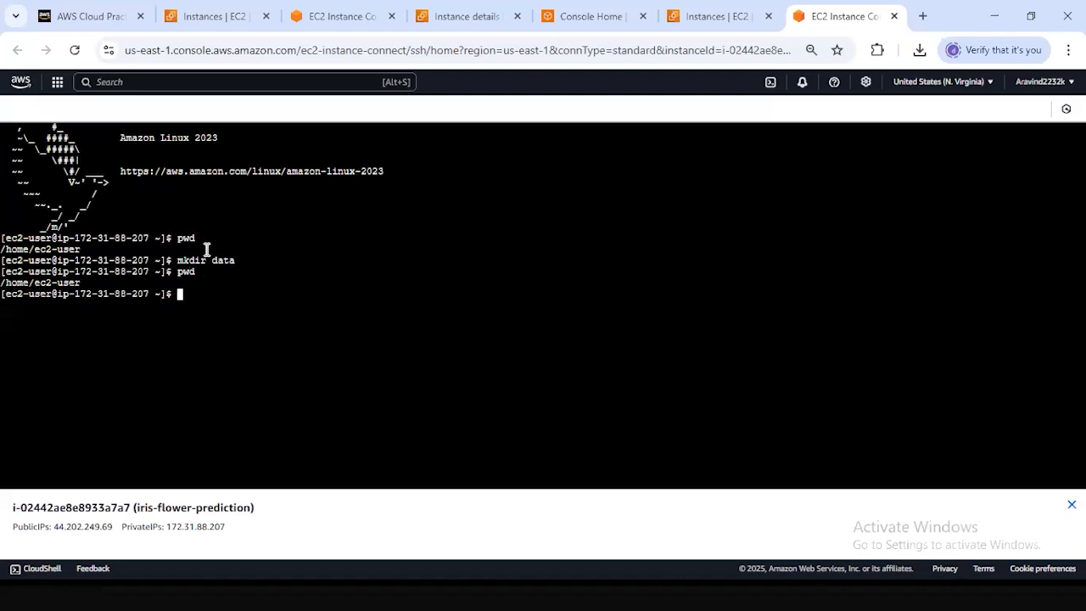
type("cd datqa")
key("Return")
type("cd data")
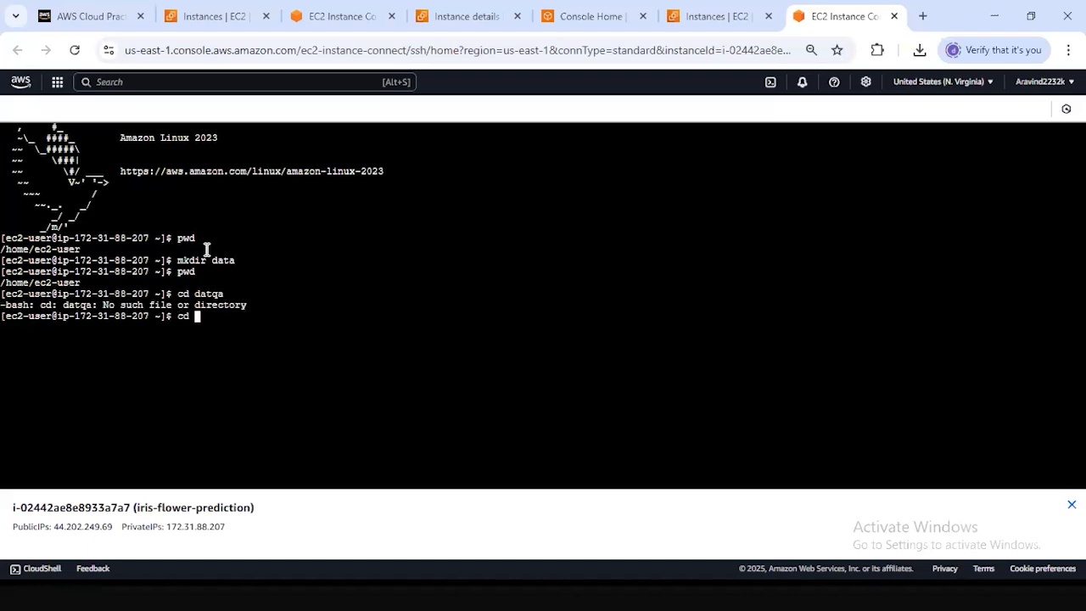
key("Return")
Clear the terminal and print the working directory from inside the data directory.
type("cear")
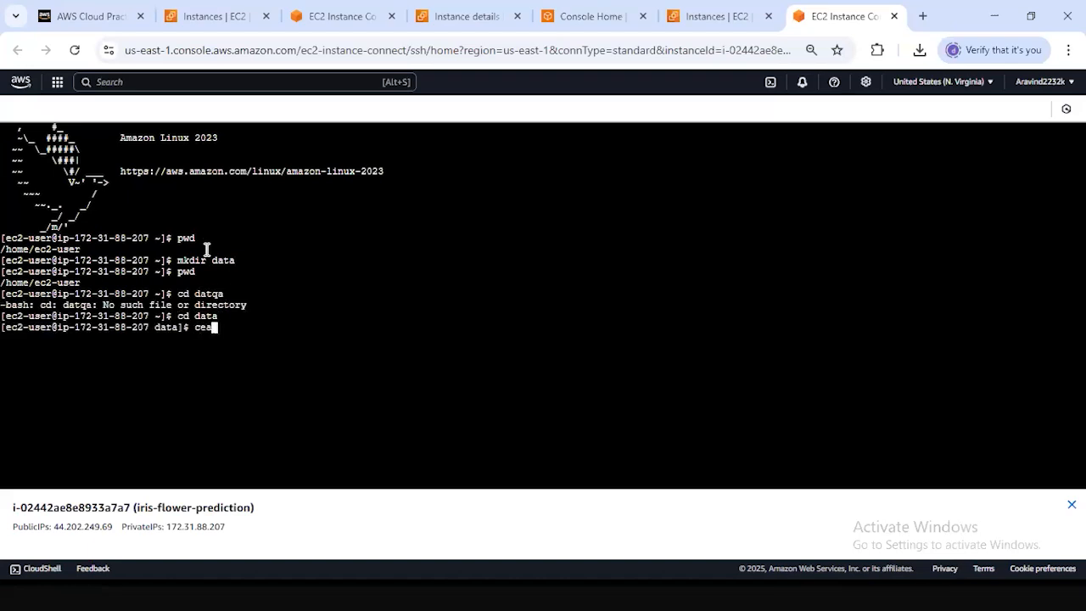
key("BackSpace")
key("BackSpace")
key("BackSpace")
type("lear")
key("Return")
type("pwd")
key("Return")
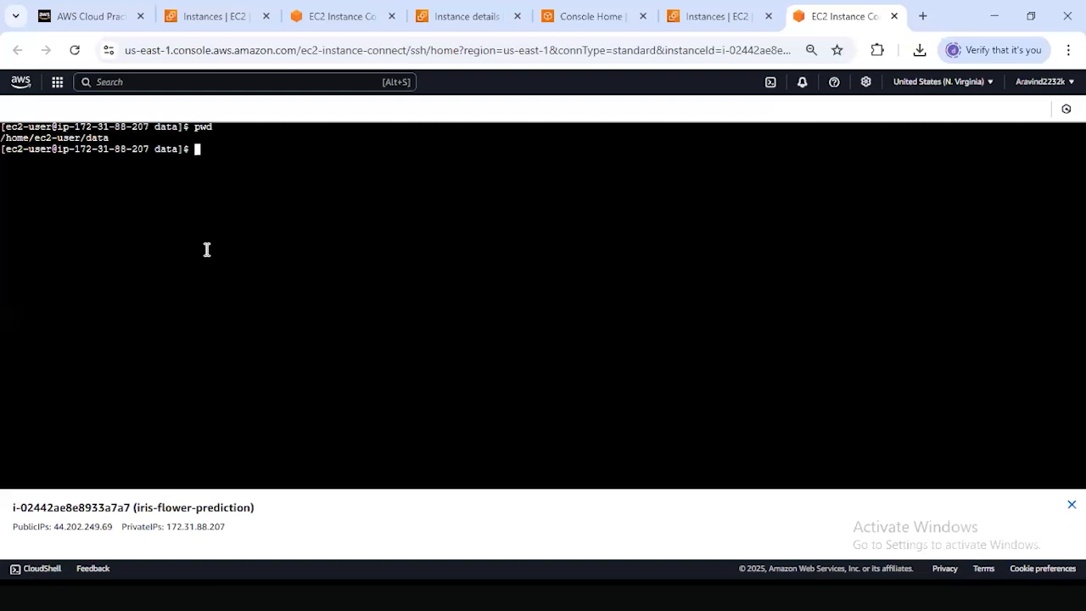
Move up to the parent directory with cd .. and print the working directory there.
type("cd ..")
key("Return")
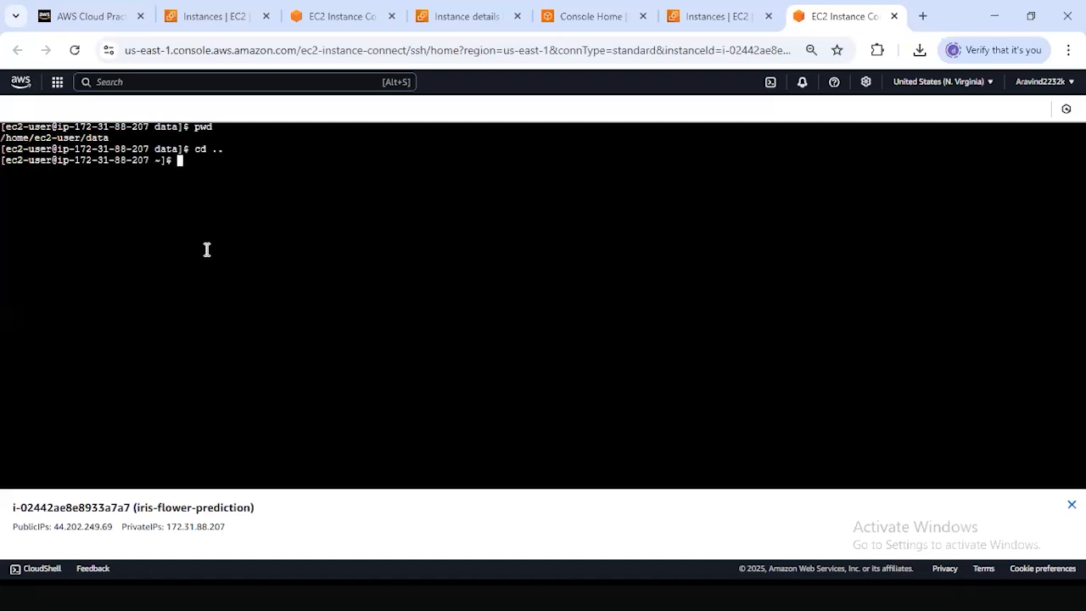
type("pwd")
key("Return")
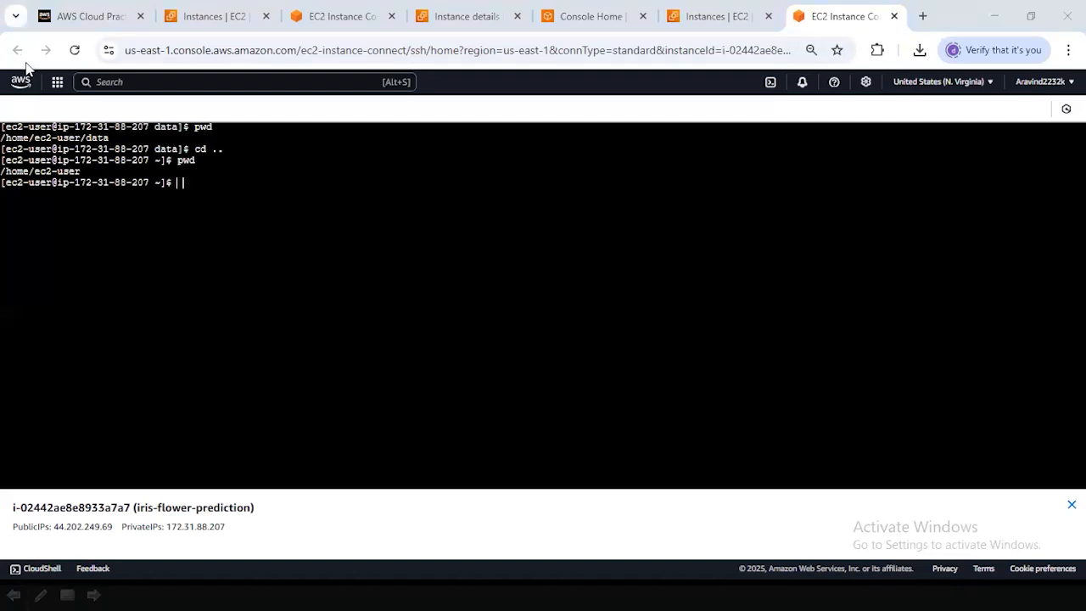
left_click(739, 303)
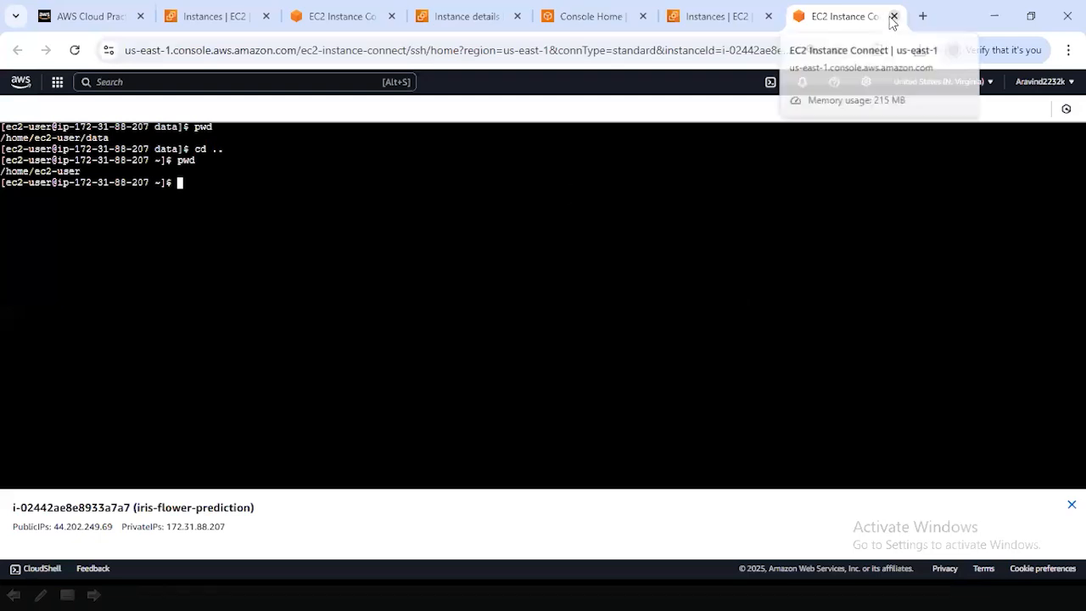
Close the terminal session and terminate the iris-flower-prediction instance.
left_click(893, 17)
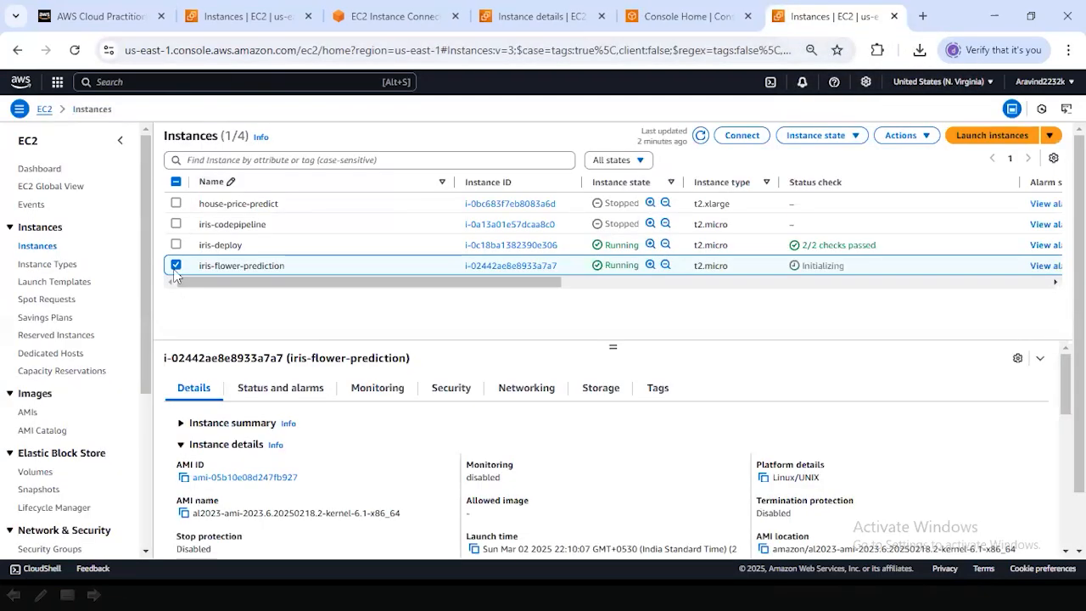
left_click(855, 138)
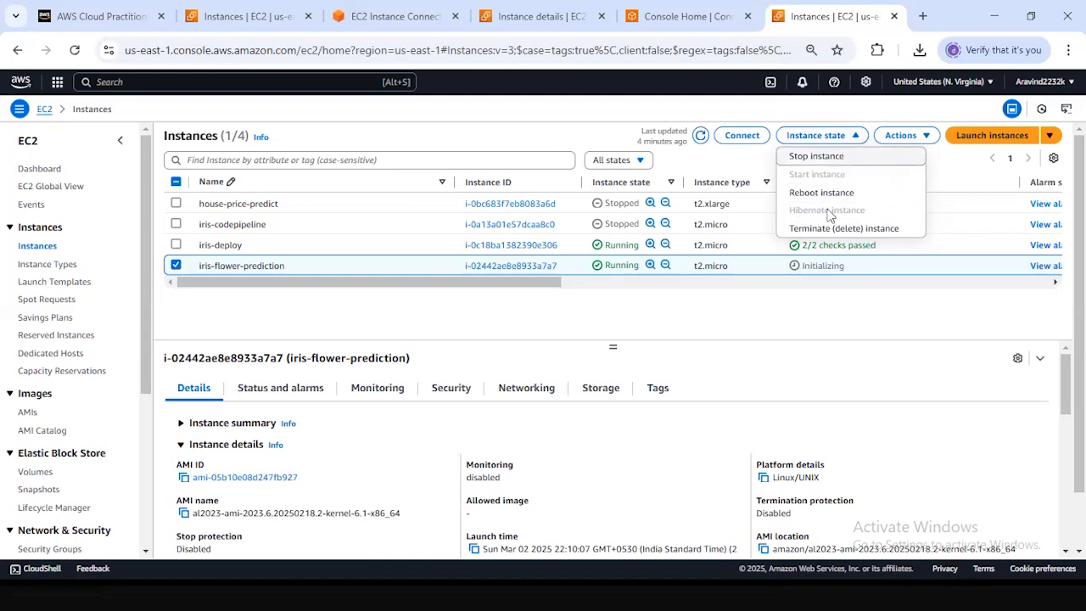
left_click(836, 231)
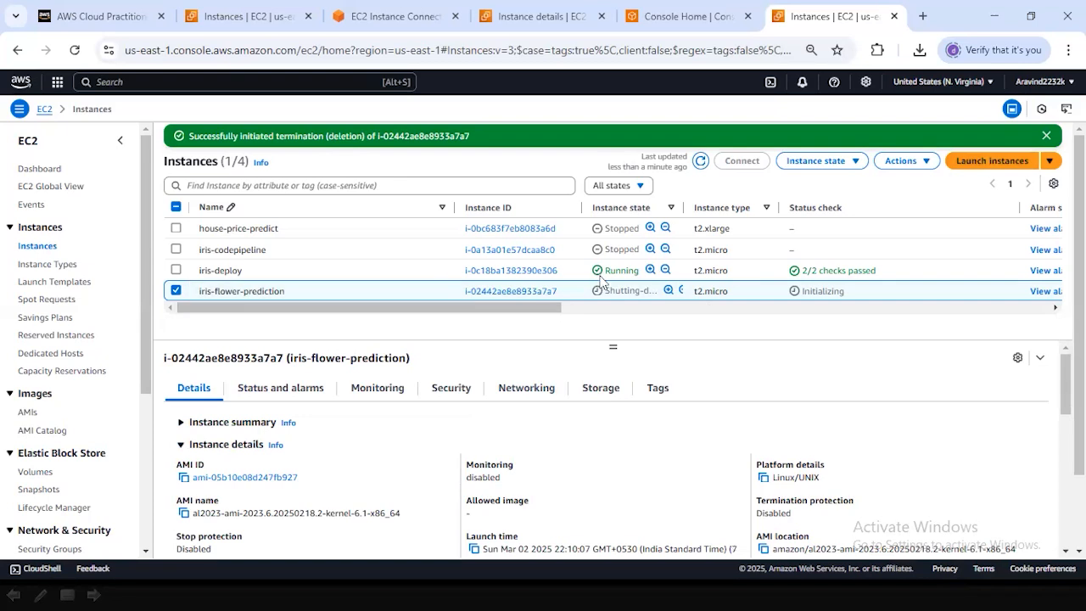
Select only the iris-deploy instance and connect to it through EC2 Instance Connect as ec2-user.
left_click(176, 271)
left_click(176, 290)
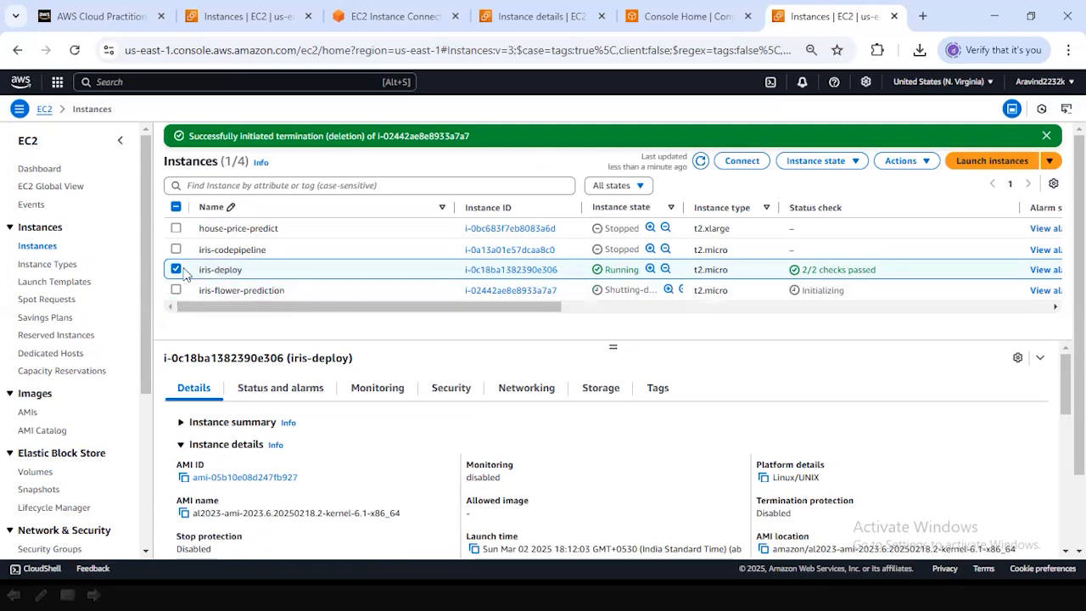
left_click(736, 161)
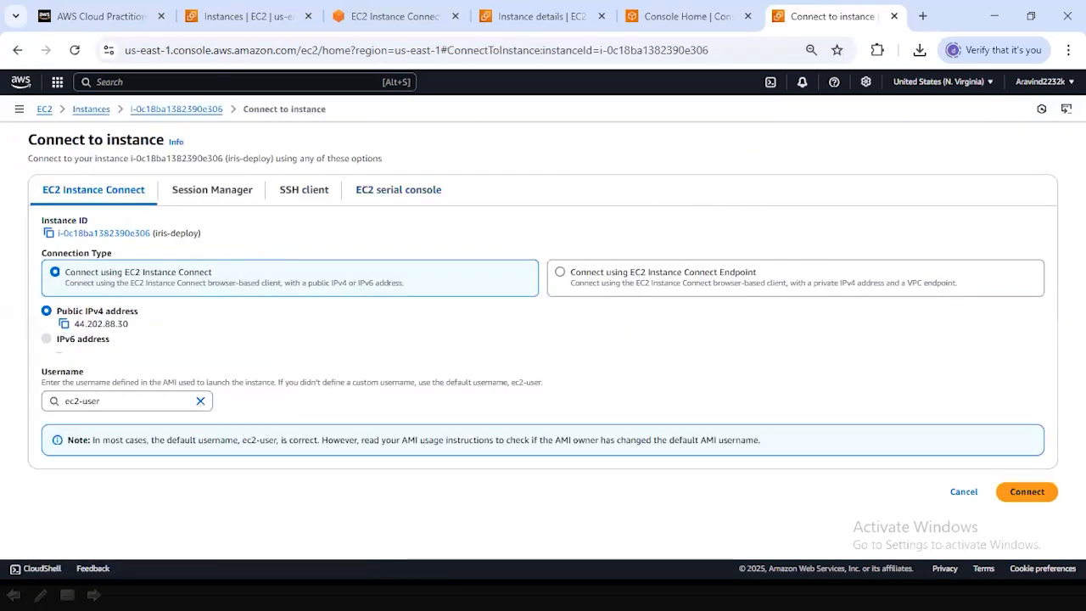
left_click(1026, 494)
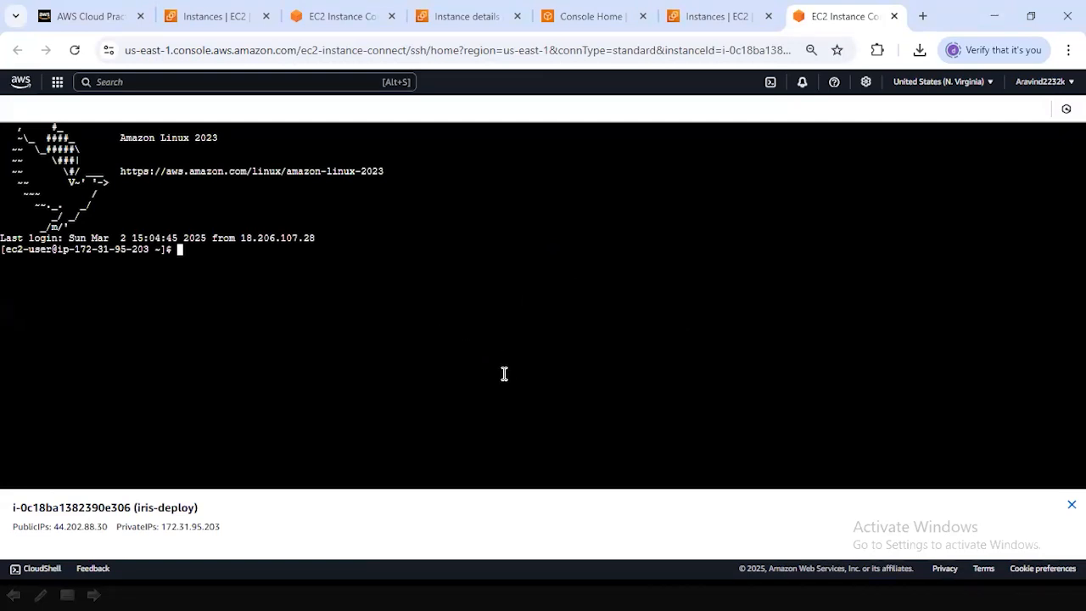
Switch to the other Chrome window and show the Dockerfile of the eks-iris repository on GitHub.
key("alt+Tab")
key("alt+Tab")
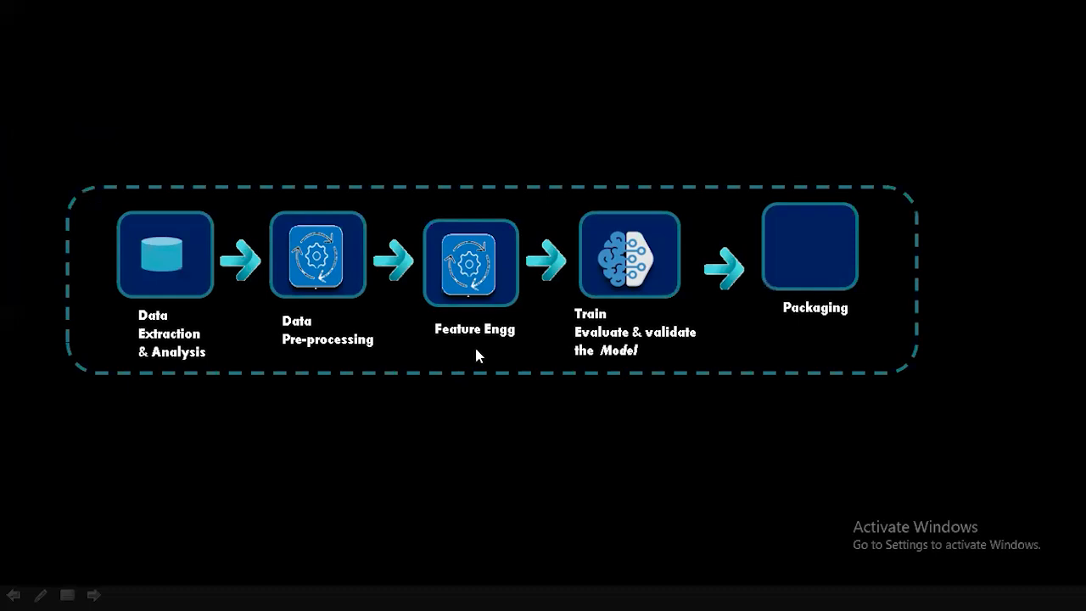
key("alt+Tab")
key("alt+Tab")
key("alt+Tab")
key("alt+Tab")
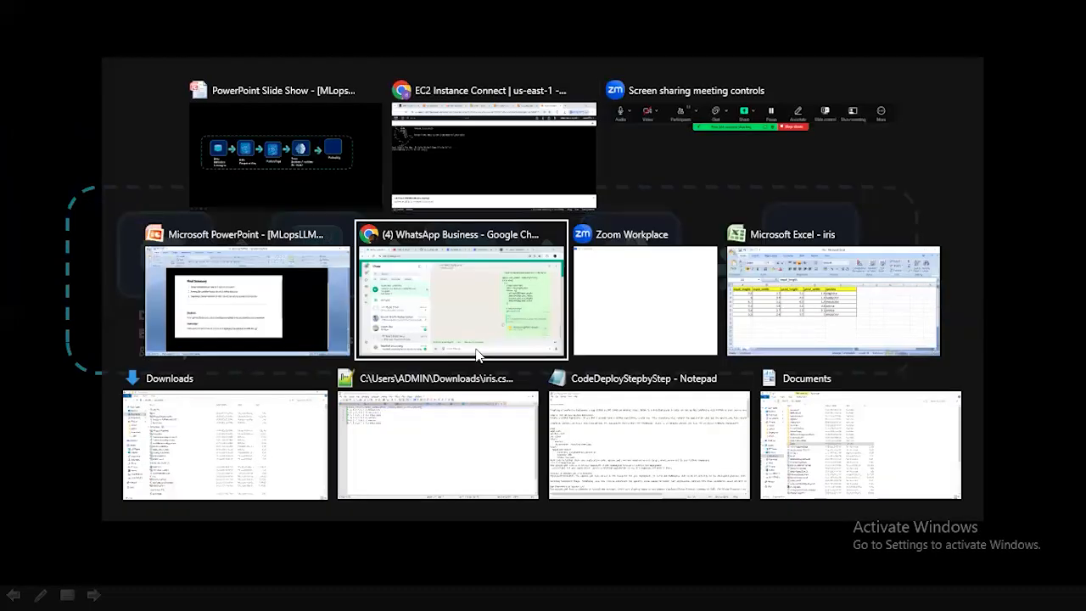
left_click(477, 354)
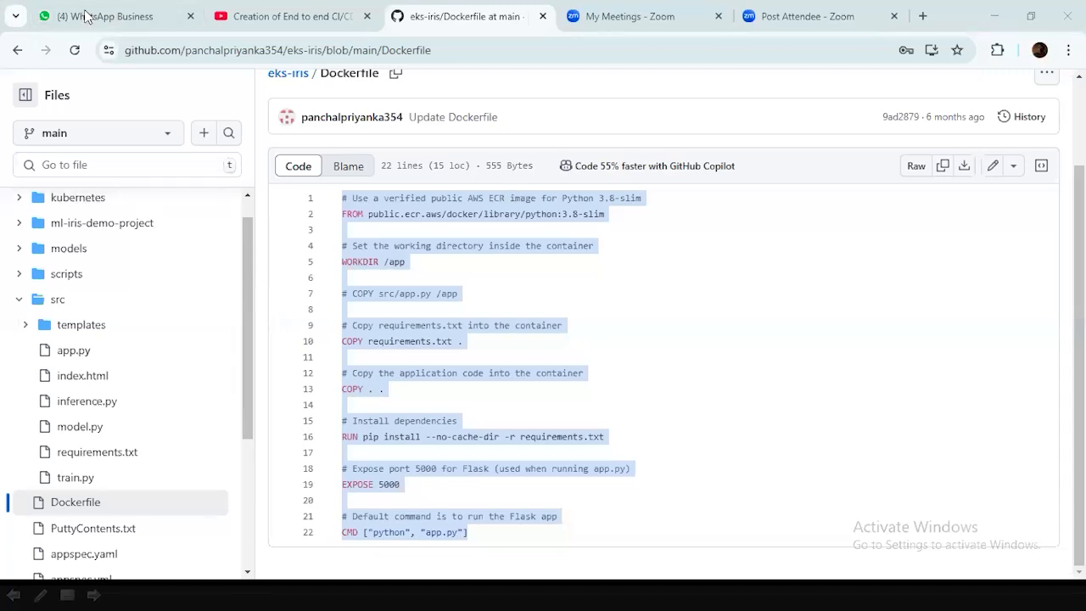
Examine the Dockerfile's instructions, from the base image to the default command, and clear the text selection.
scroll(611, 199, "up", 2)
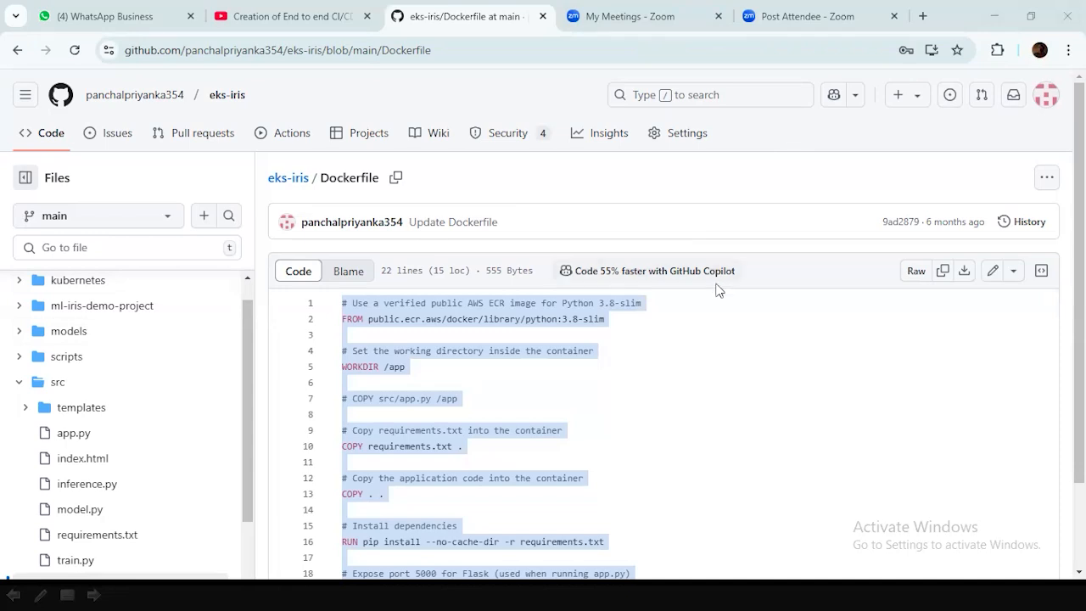
scroll(717, 289, "down", 1)
scroll(715, 288, "up", 1)
scroll(684, 300, "down", 1)
scroll(683, 301, "down", 1)
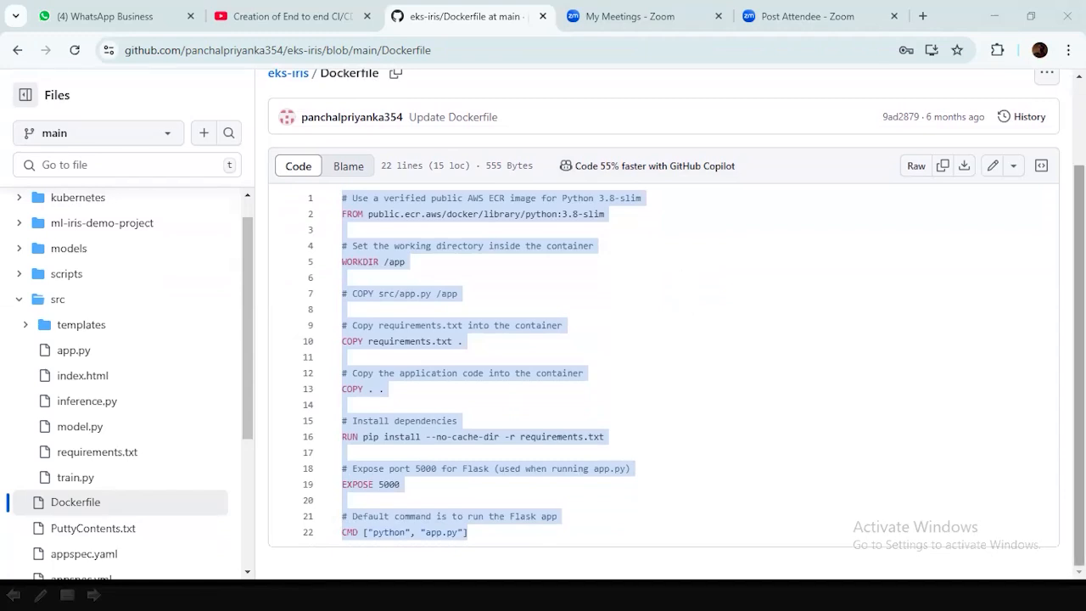
left_click(823, 268)
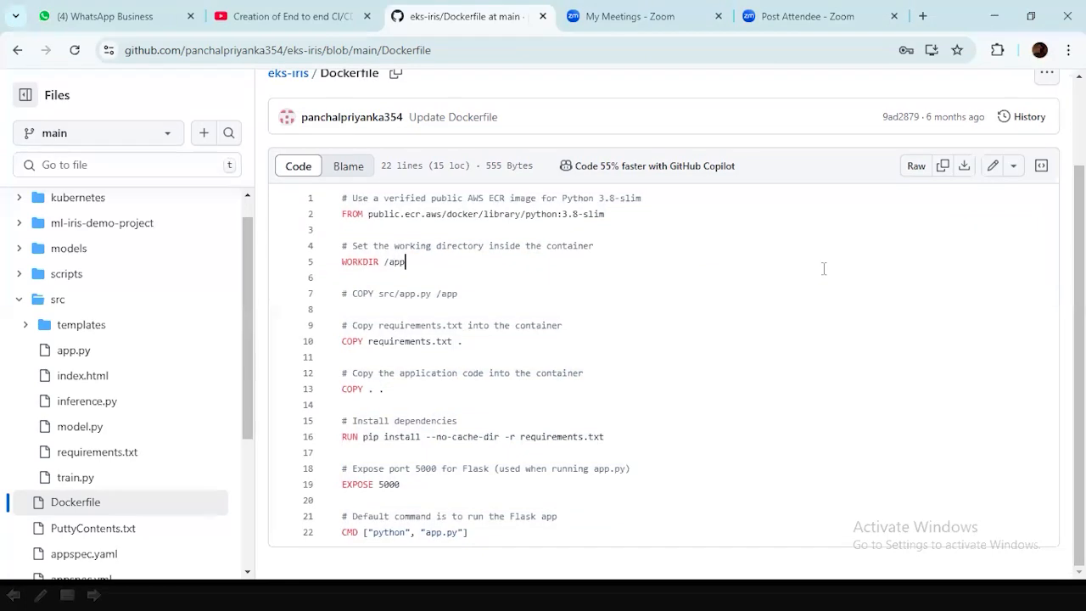
scroll(843, 291, "up", 2)
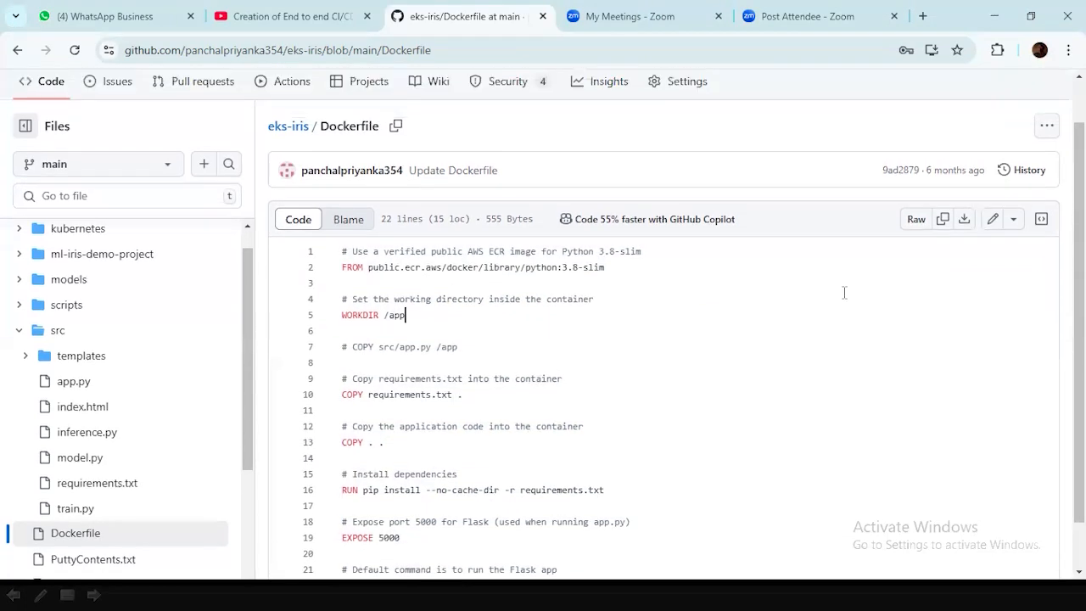
scroll(77, 188, "up", 1)
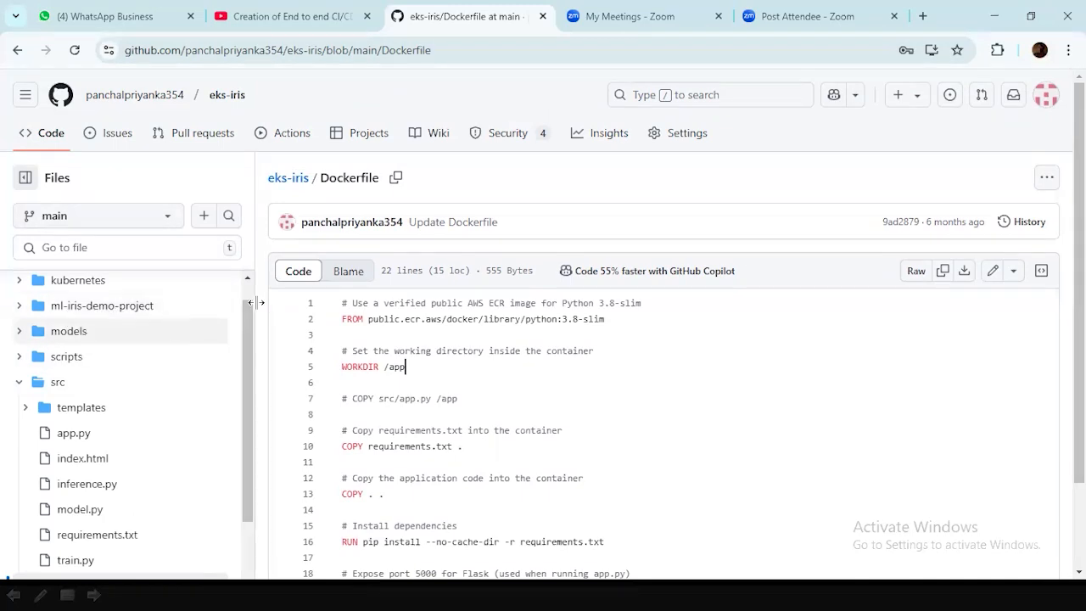
Examine the eks-iris repository's file tree, including the src folder's scripts and the YAML files in the root.
scroll(246, 293, "up", 1)
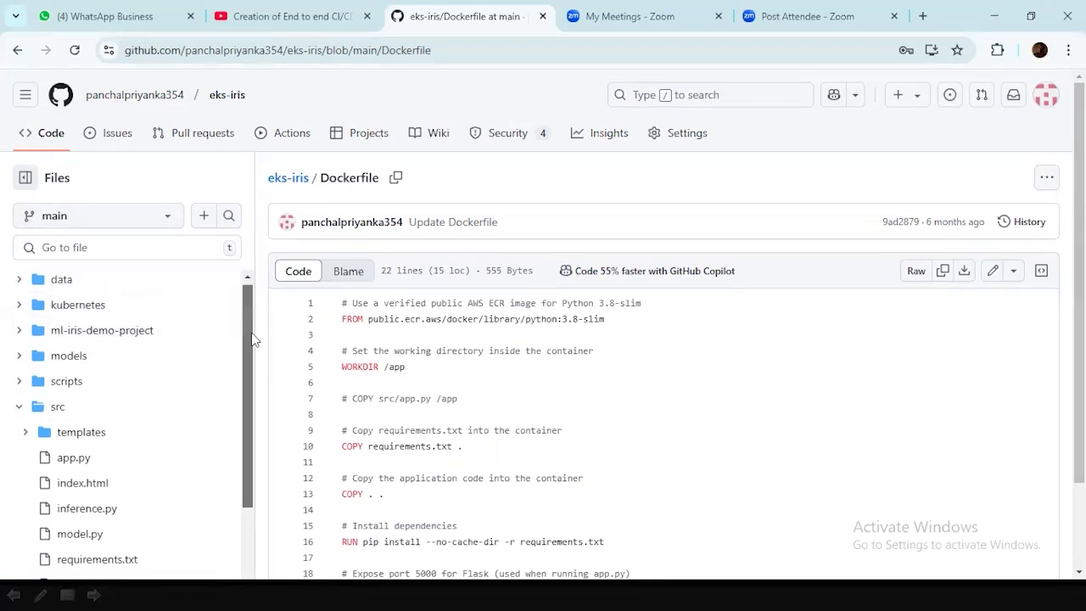
scroll(250, 356, "down", 2)
mouse_move(250, 360)
left_mouse_down()
mouse_move(250, 282)
mouse_move(253, 366)
mouse_move(260, 351)
left_mouse_up()
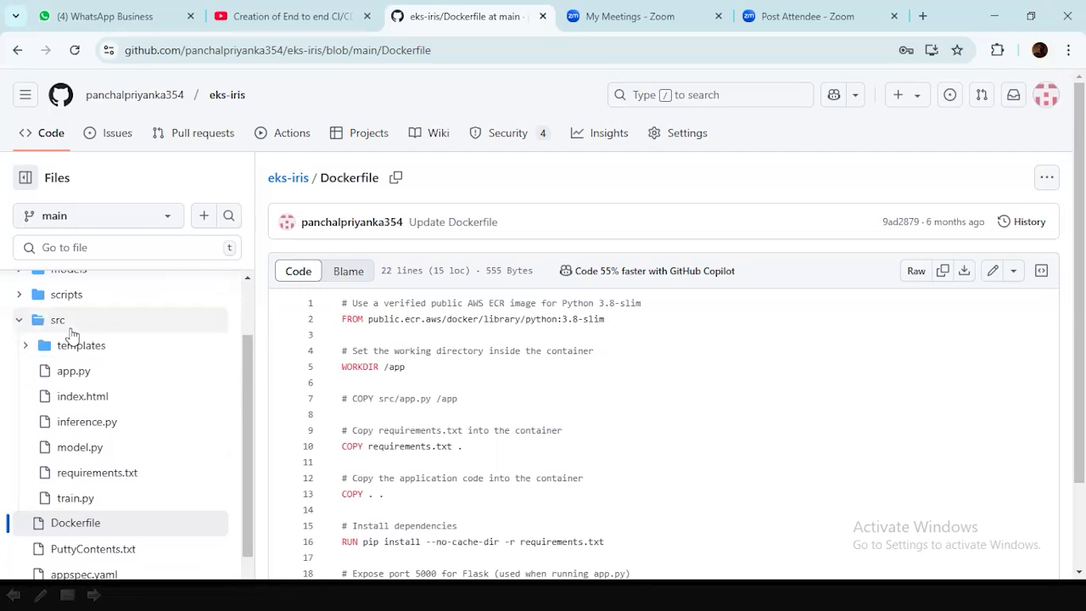
scroll(113, 351, "down", 1)
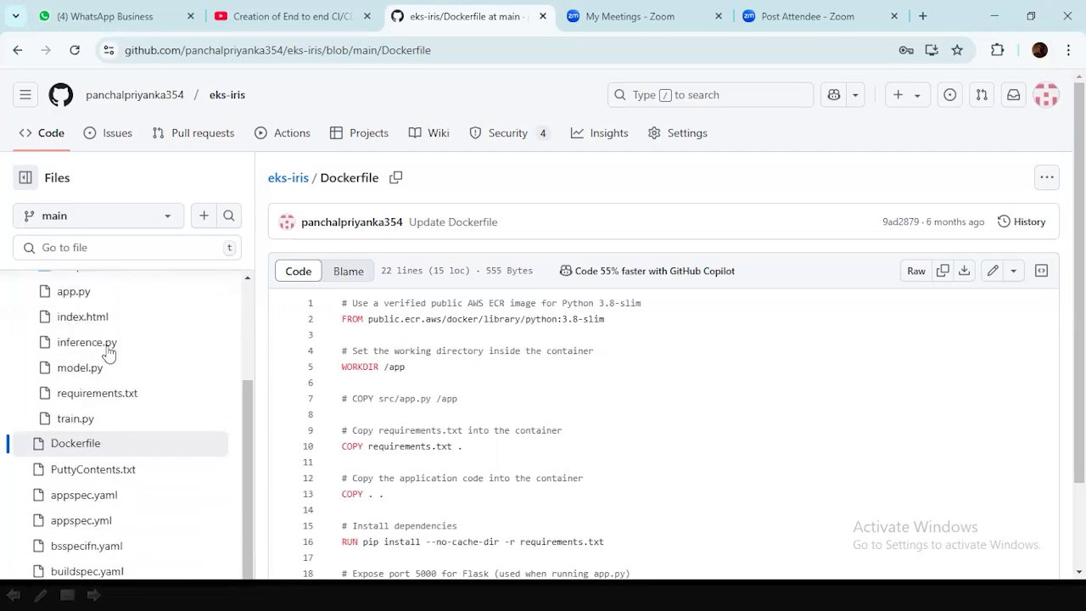
scroll(188, 375, "up", 2)
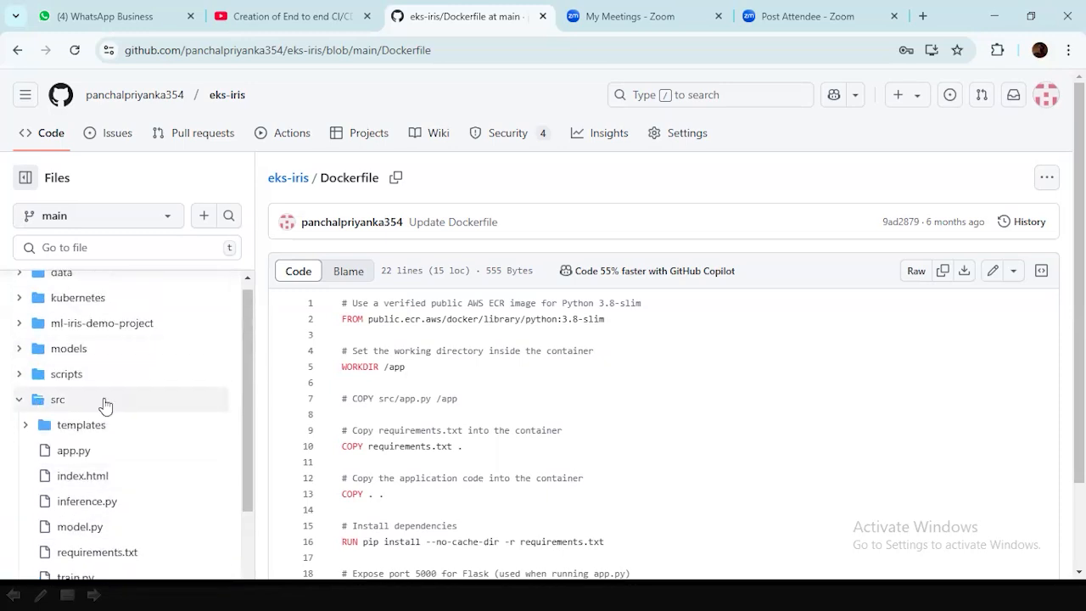
Expand the scripts and models folders in the eks-iris file tree and review the files they contain.
scroll(111, 395, "down", 1)
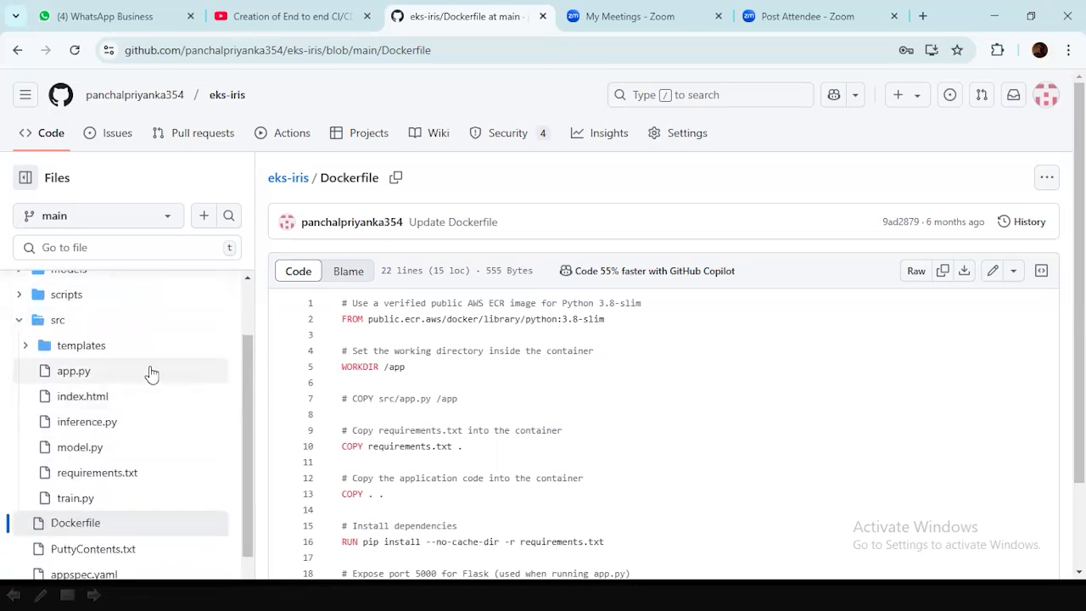
scroll(150, 373, "down", 2)
scroll(150, 373, "up", 1)
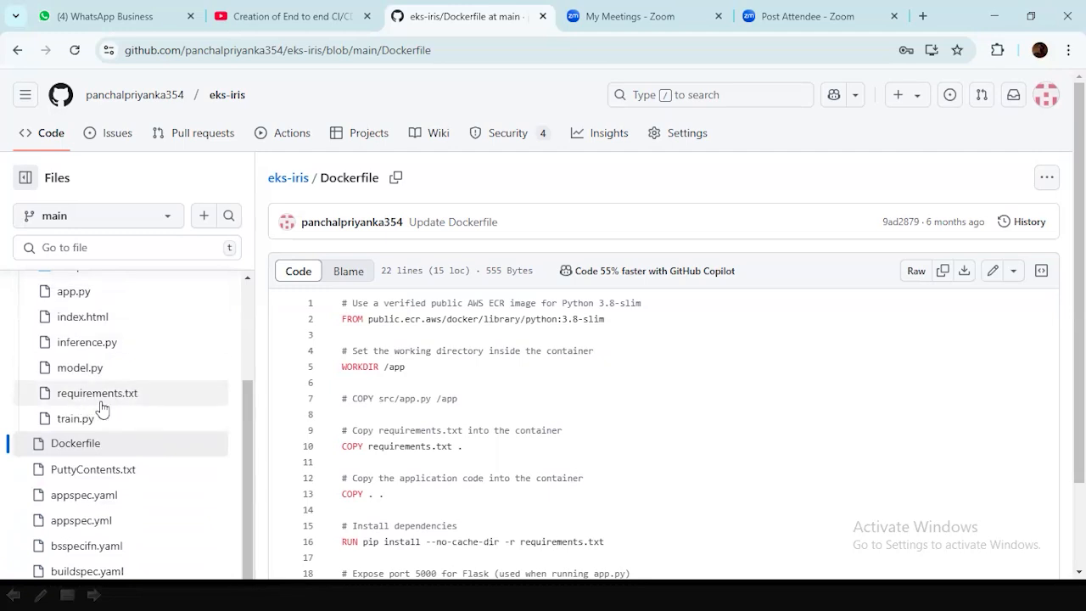
scroll(173, 373, "up", 3)
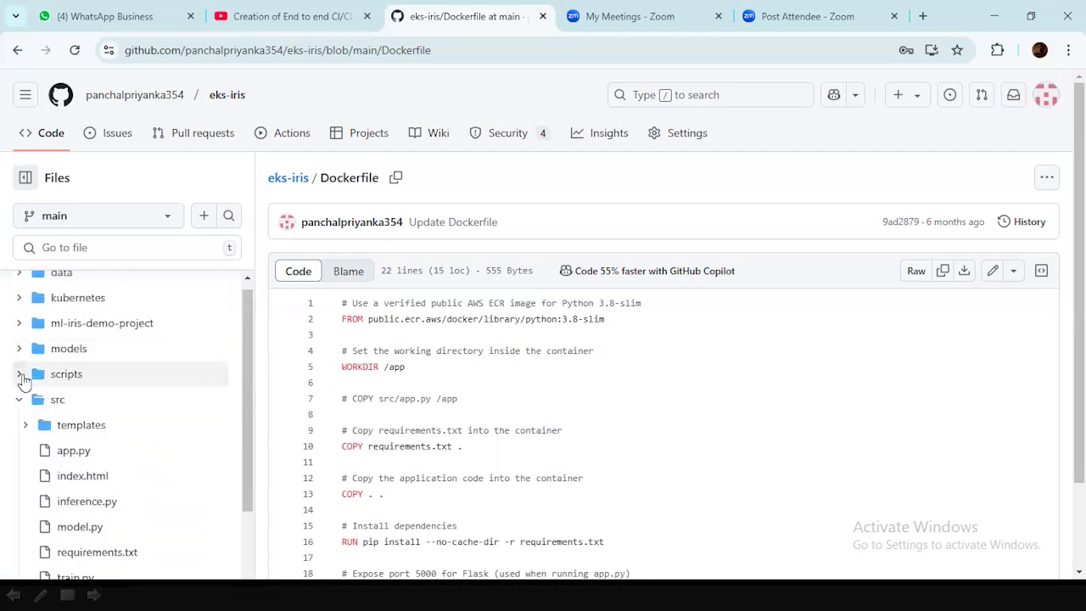
left_click(22, 376)
scroll(165, 370, "down", 2)
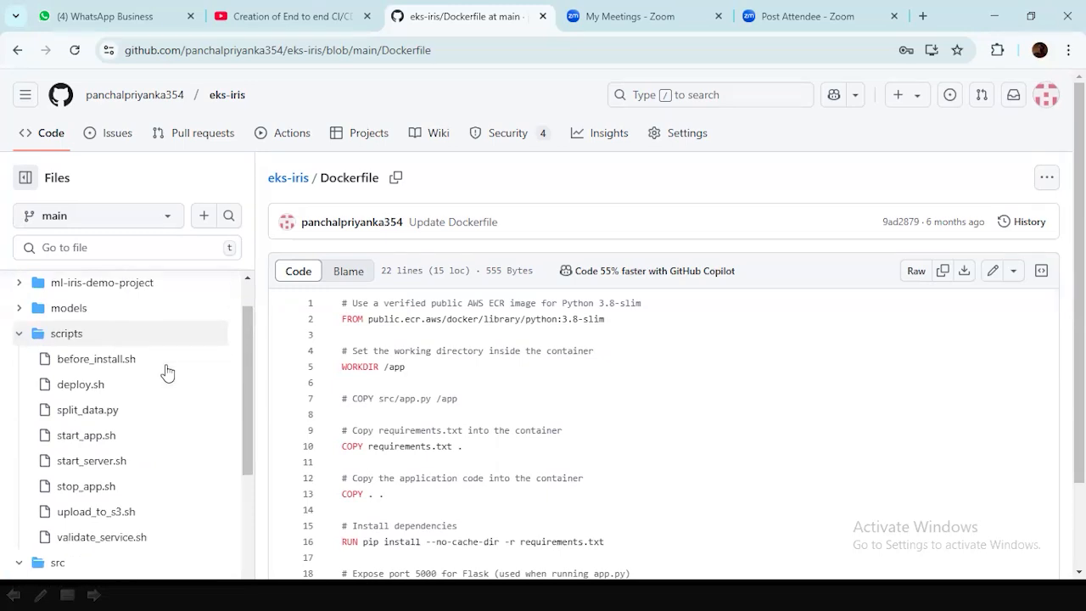
scroll(167, 373, "down", 2)
scroll(167, 373, "up", 4)
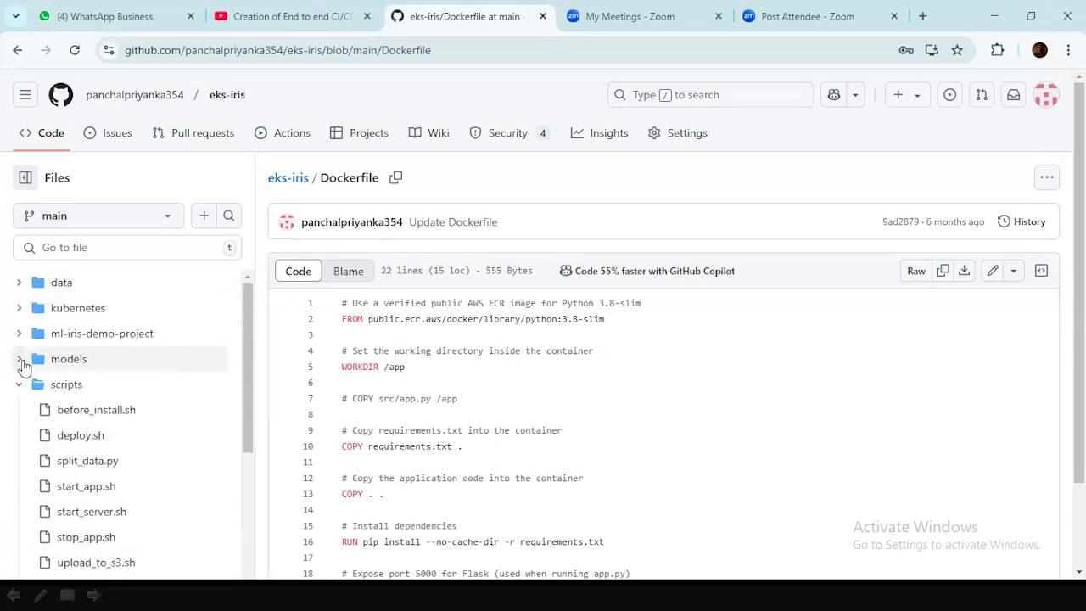
left_click(20, 360)
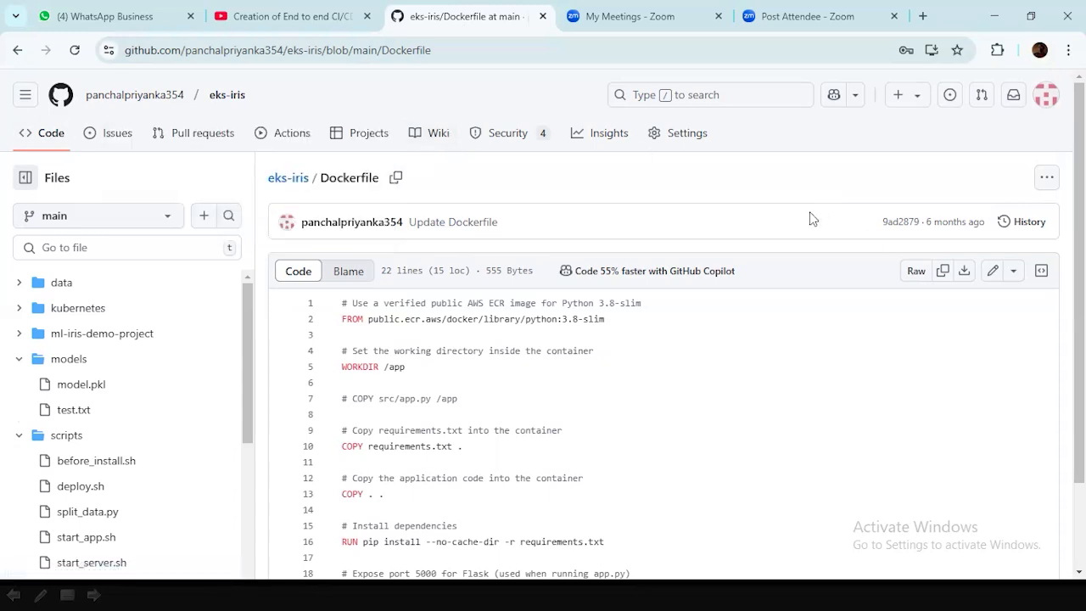
scroll(812, 218, "down", 2)
scroll(953, 259, "up", 1)
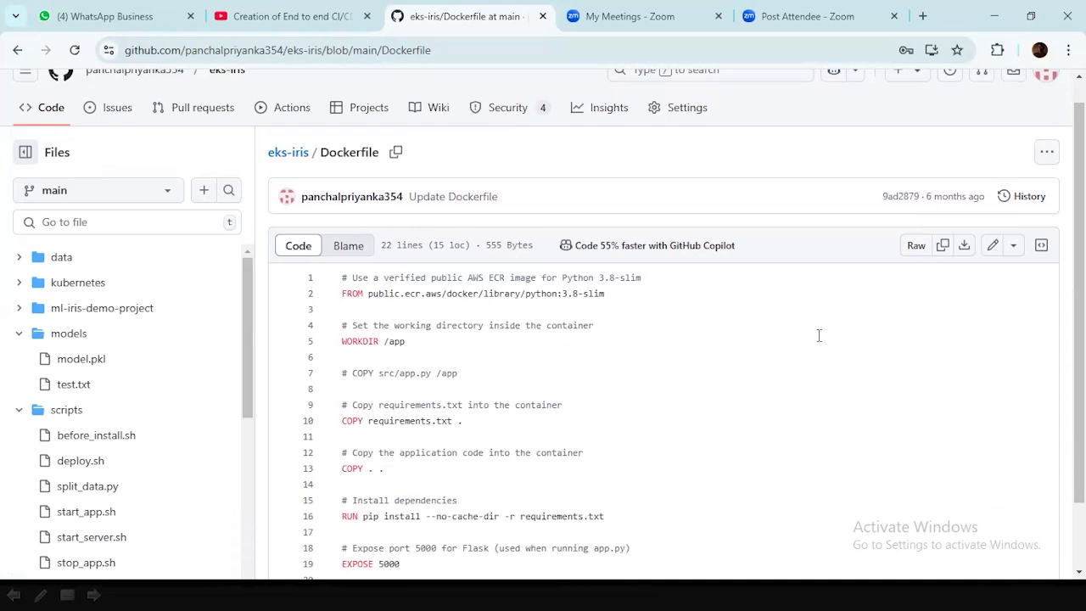
scroll(816, 334, "down", 1)
scroll(814, 335, "up", 1)
Switch to the iris-deploy EC2 Instance Connect terminal and list the home directory's files with ls -ltr.
key("alt+Tab")
key("Tab")
key("Tab")
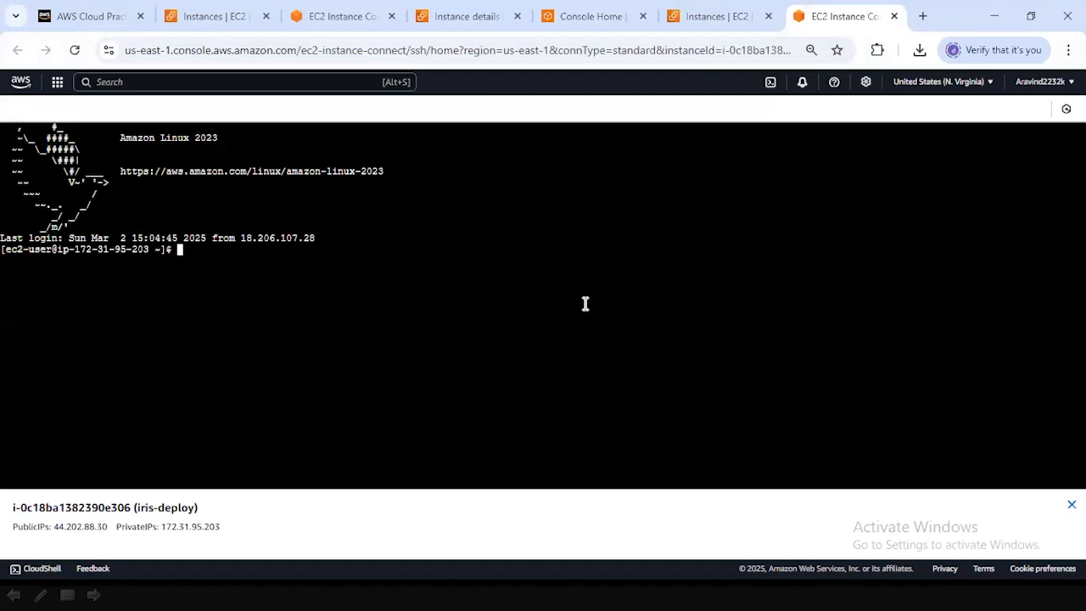
type("ls -ltr")
key("Return")
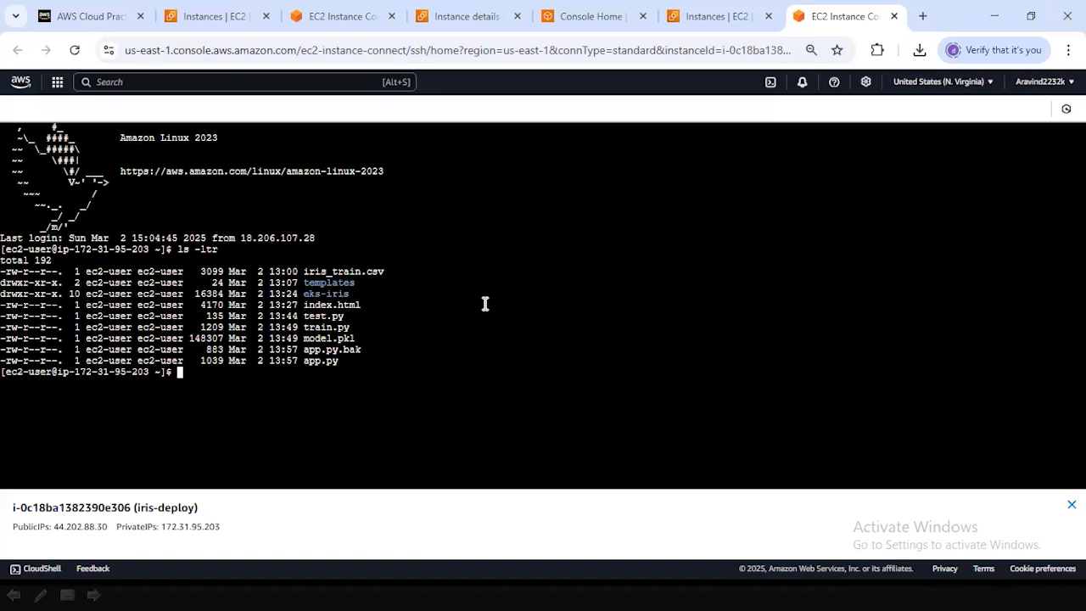
Switch to the slide show with the pipeline diagram running from data extraction and analysis to packaging.
key("alt")
key("alt+Tab")
left_click(200, 262)
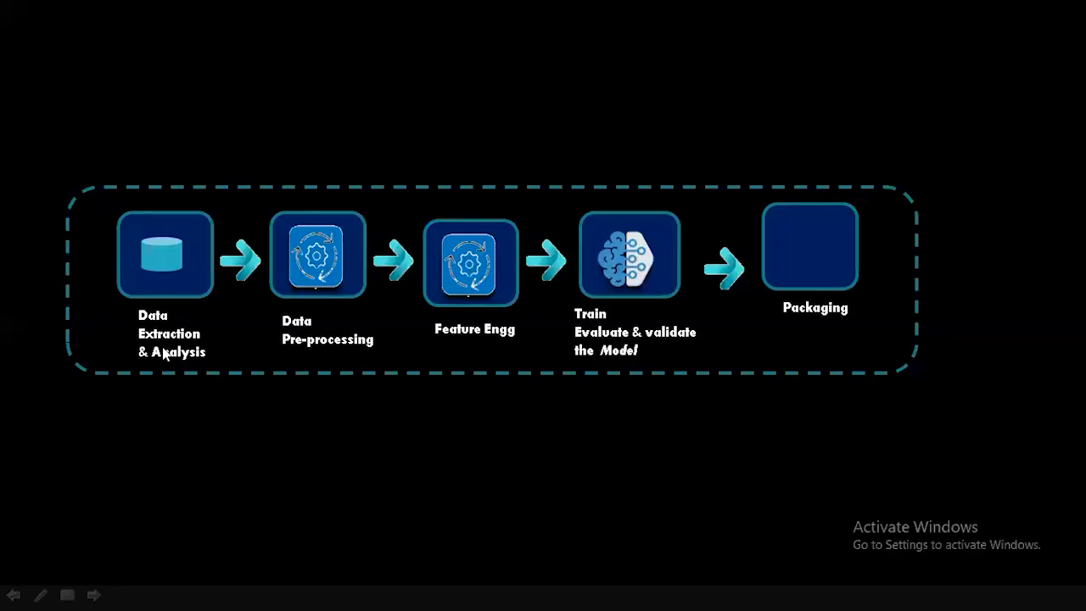
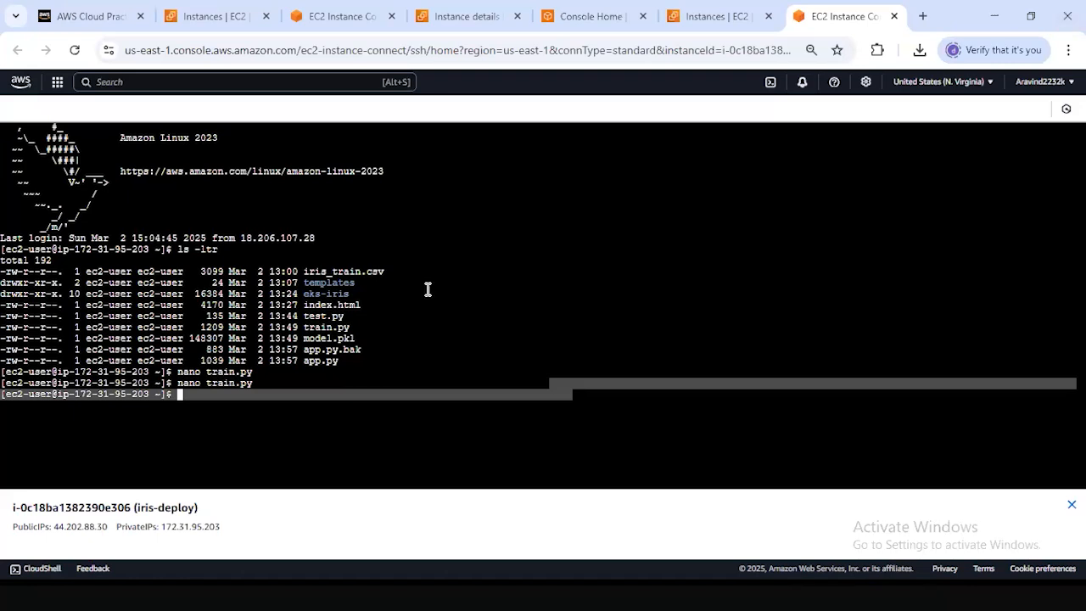
left_click(281, 385)
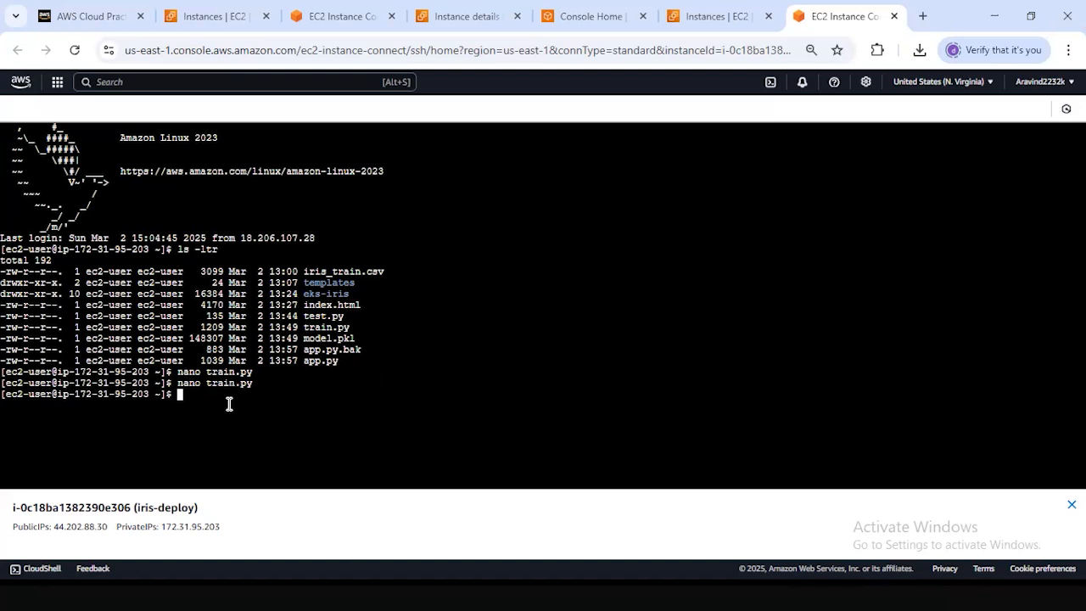
left_click_drag(267, 399, 439, 408)
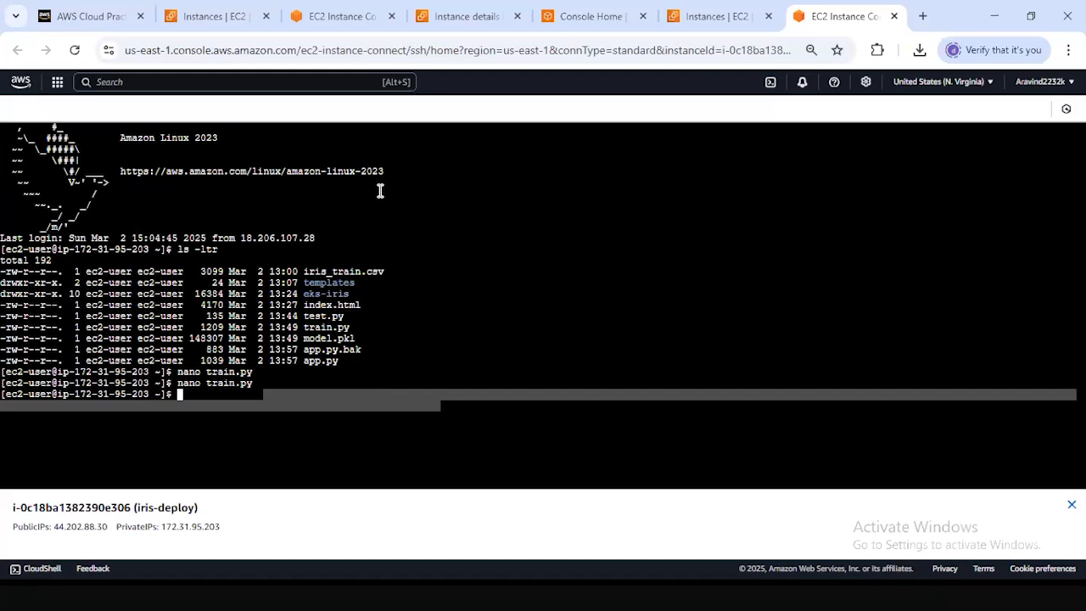
left_click(601, 364)
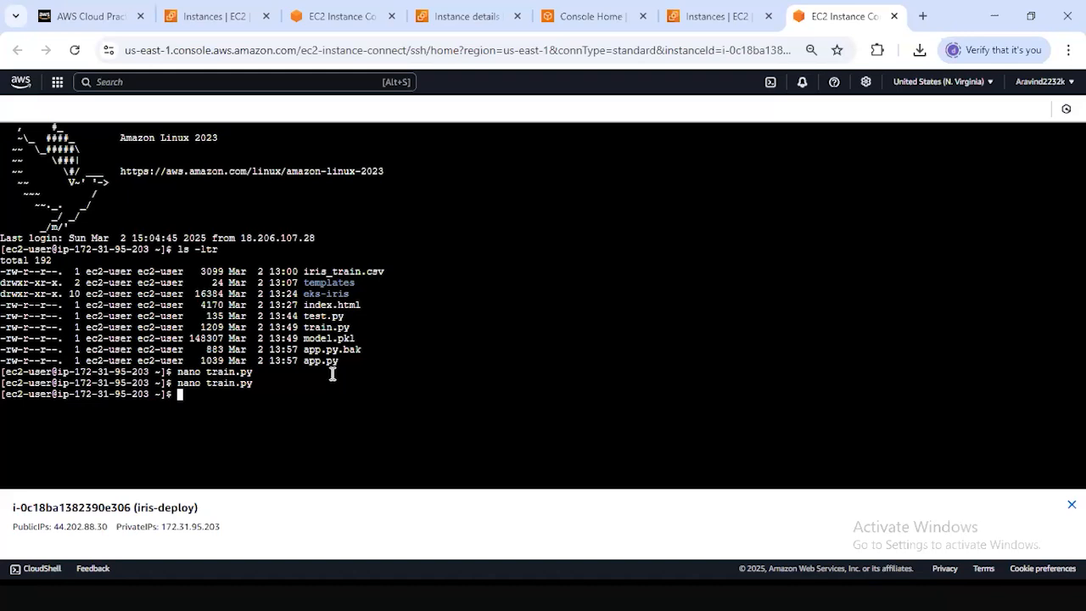
Examine the app.py, train.py and model.pkl entries in the home directory listing.
left_click_drag(303, 357, 380, 356)
left_click(337, 371)
left_click_drag(296, 362, 353, 365)
left_click_drag(358, 339, 301, 325)
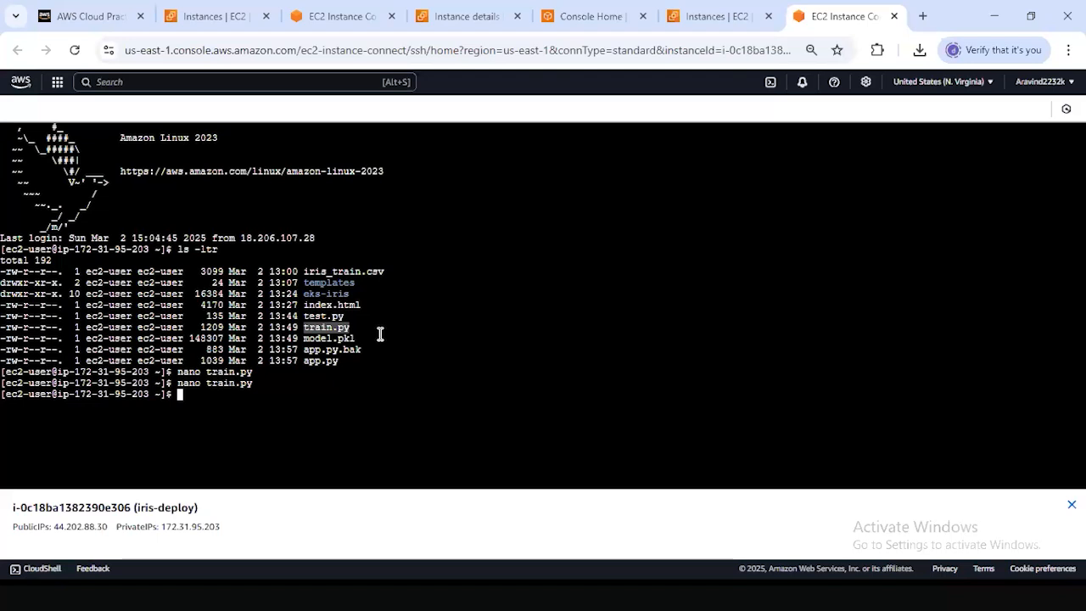
left_click(369, 331)
left_click_drag(362, 330, 308, 325)
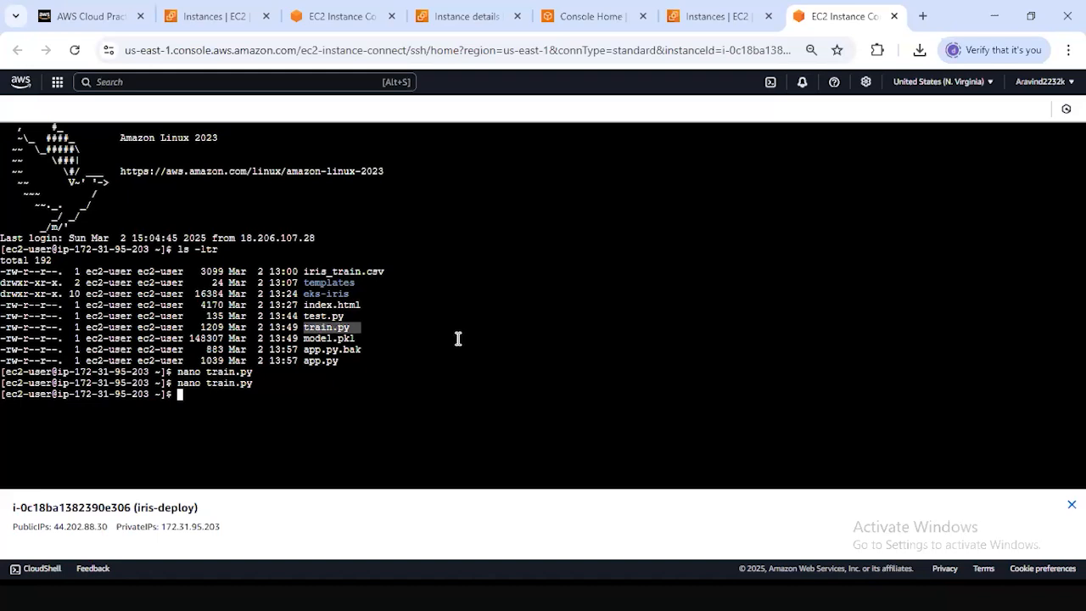
left_click(363, 337)
left_click_drag(355, 326, 303, 339)
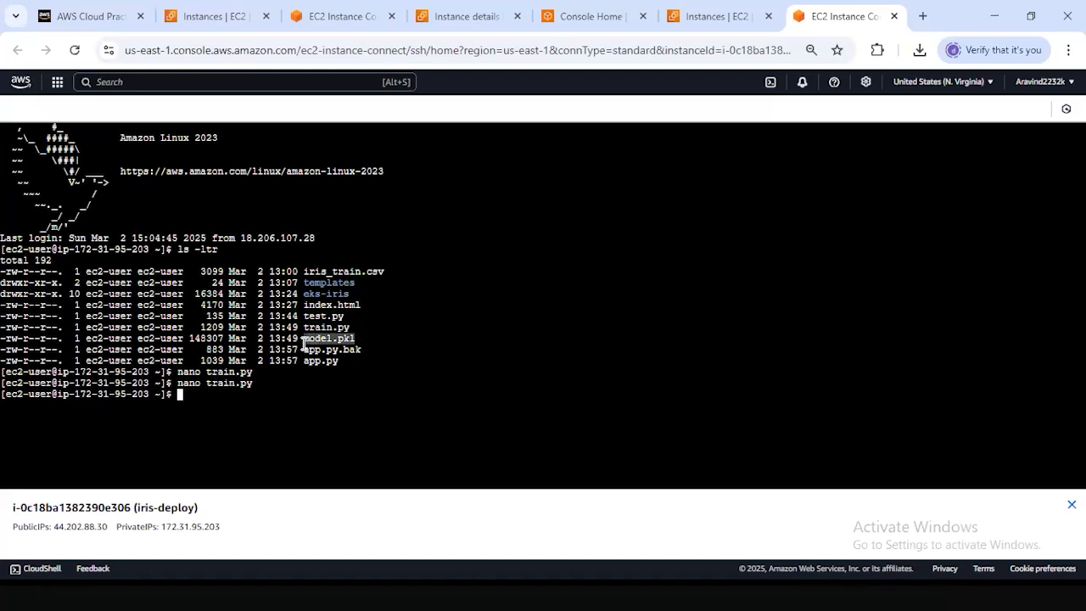
left_click(371, 332)
mouse_move(307, 357)
left_mouse_down()
mouse_move(354, 361)
mouse_move(314, 329)
mouse_move(308, 336)
left_mouse_up()
left_click(352, 364)
left_click_drag(378, 340, 300, 337)
double_click(365, 345)
Start the Flask application on the iris-deploy server by running python3.12 app.py.
left_click(352, 369)
type("python3.12 ")
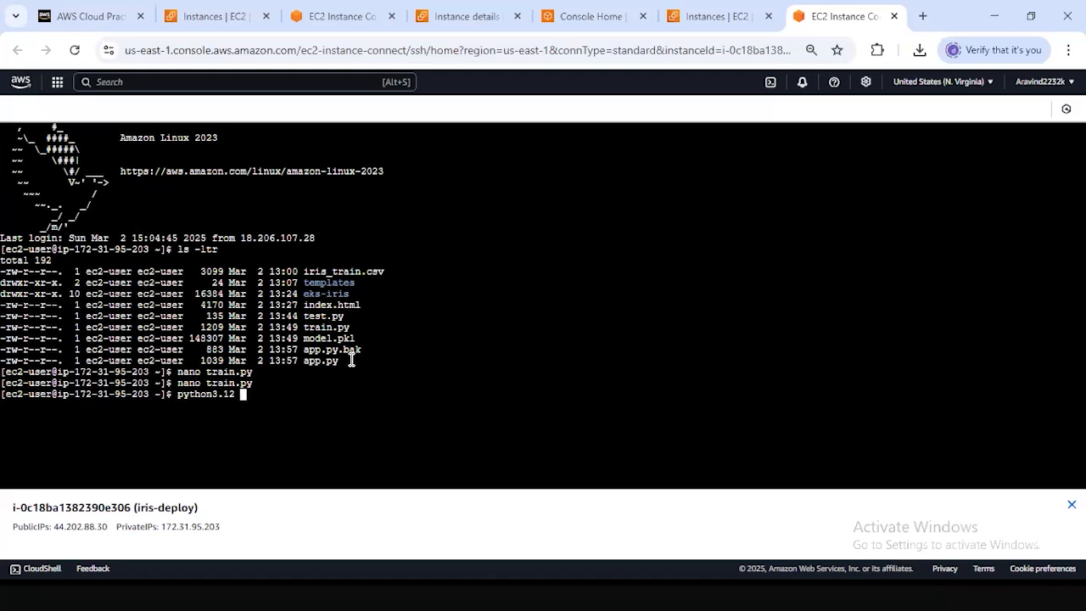
type("app.py")
key("Return")
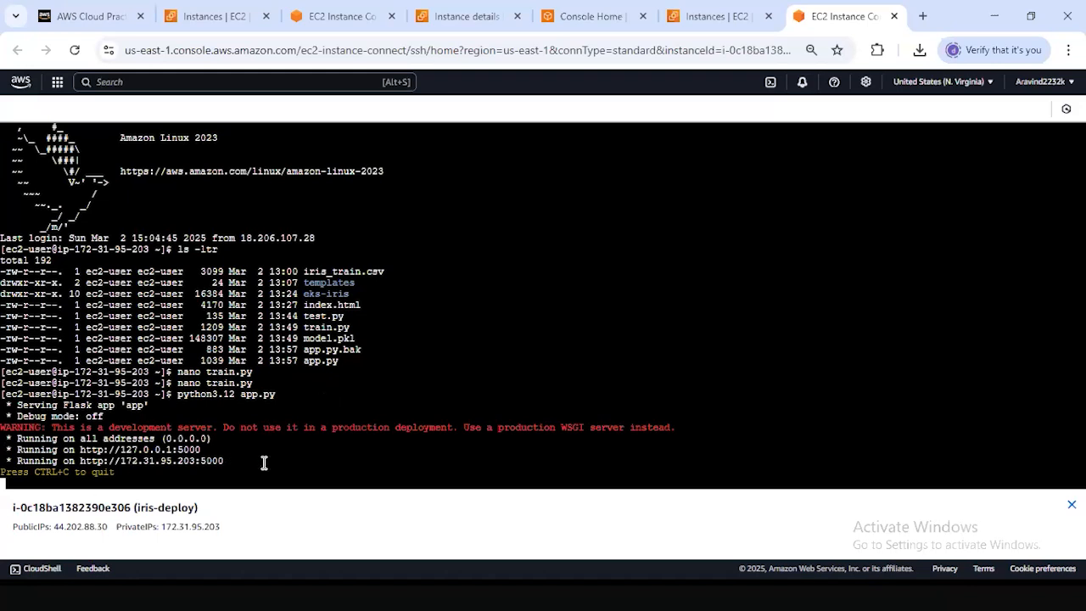
Return to the EC2 instances list and copy iris-deploy's public IPv4 address from its networking details.
left_click(720, 17)
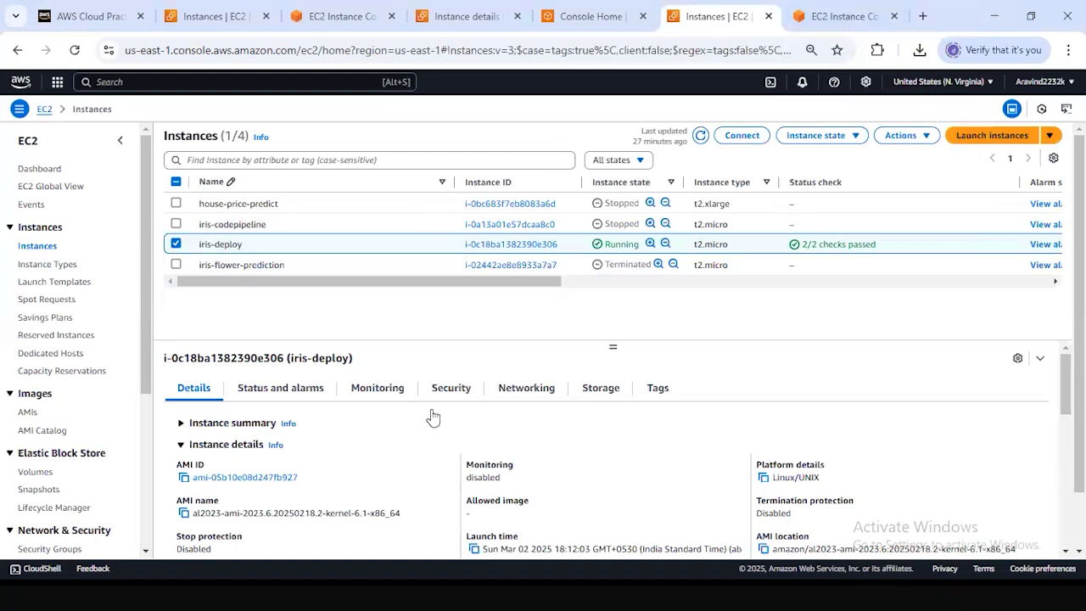
left_click(531, 397)
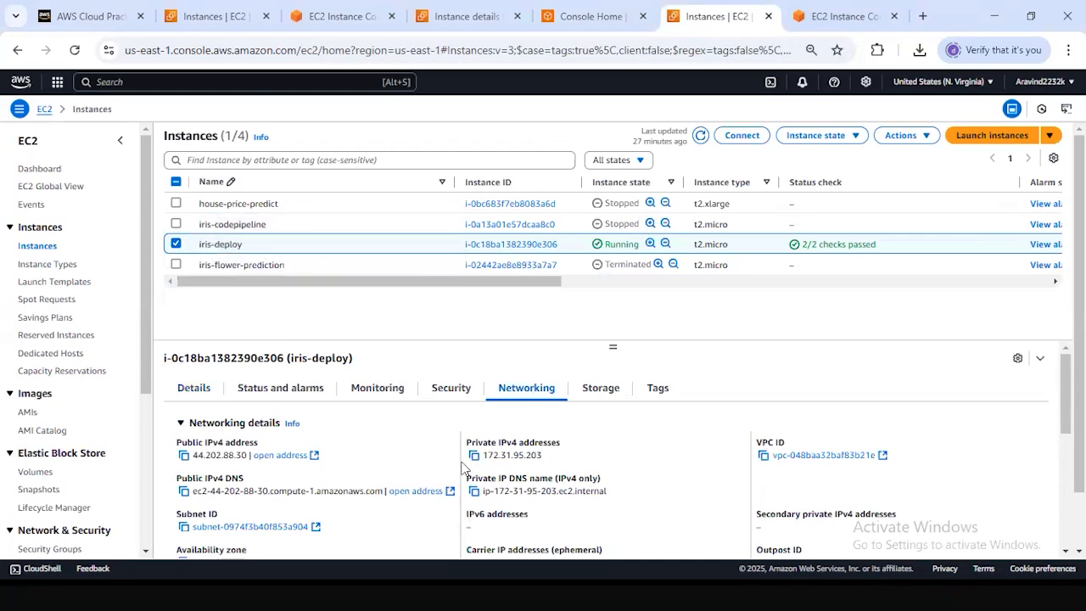
left_click(183, 455)
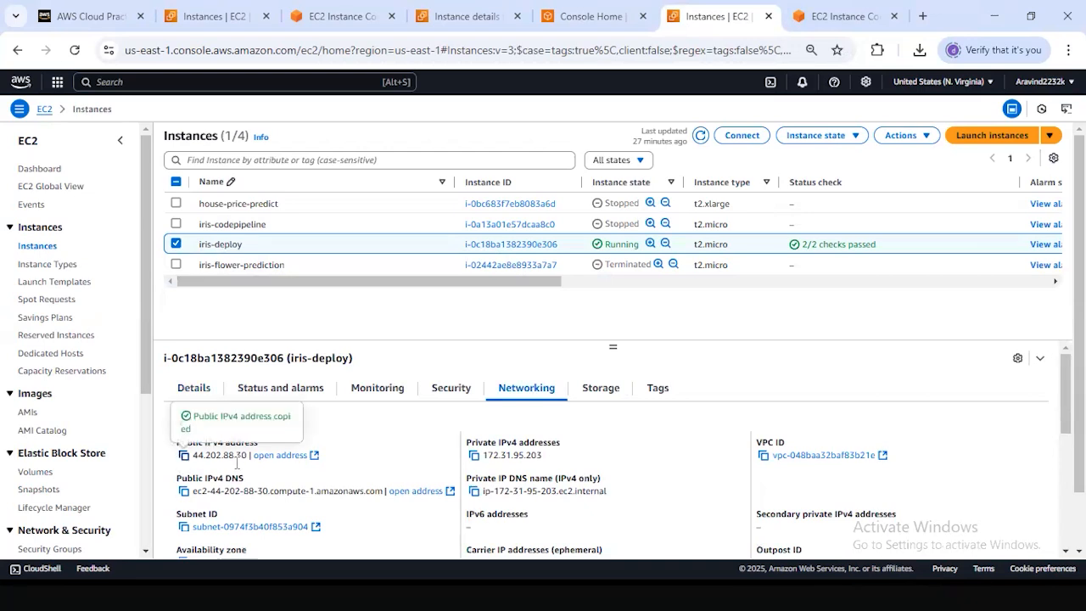
Load the copied public IPv4 address with port 5000 in a new browser tab.
left_click(921, 16)
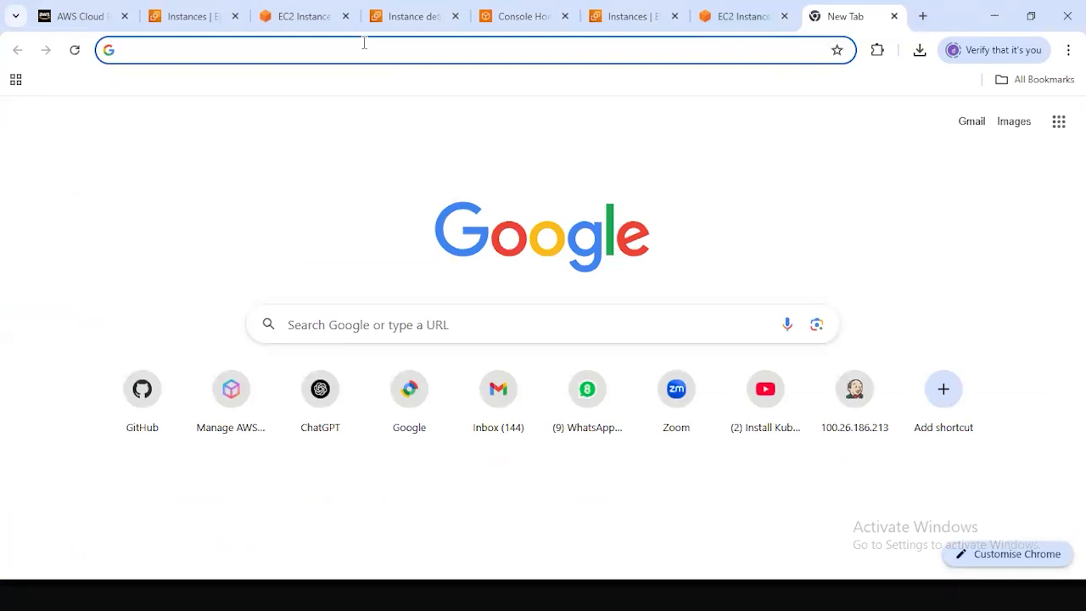
key("ctrl+v")
type(":")
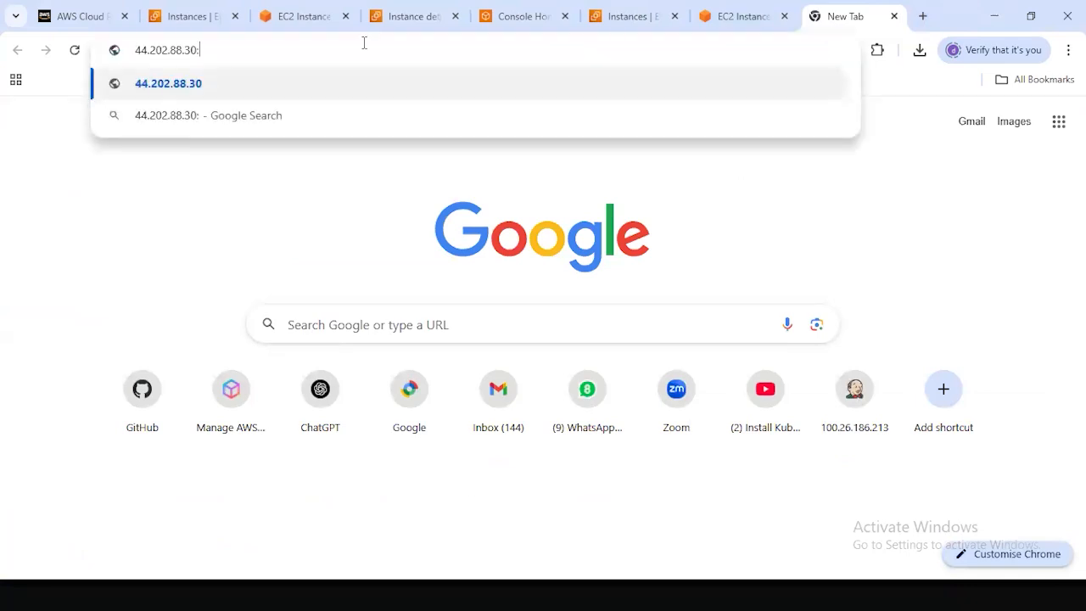
type("5000")
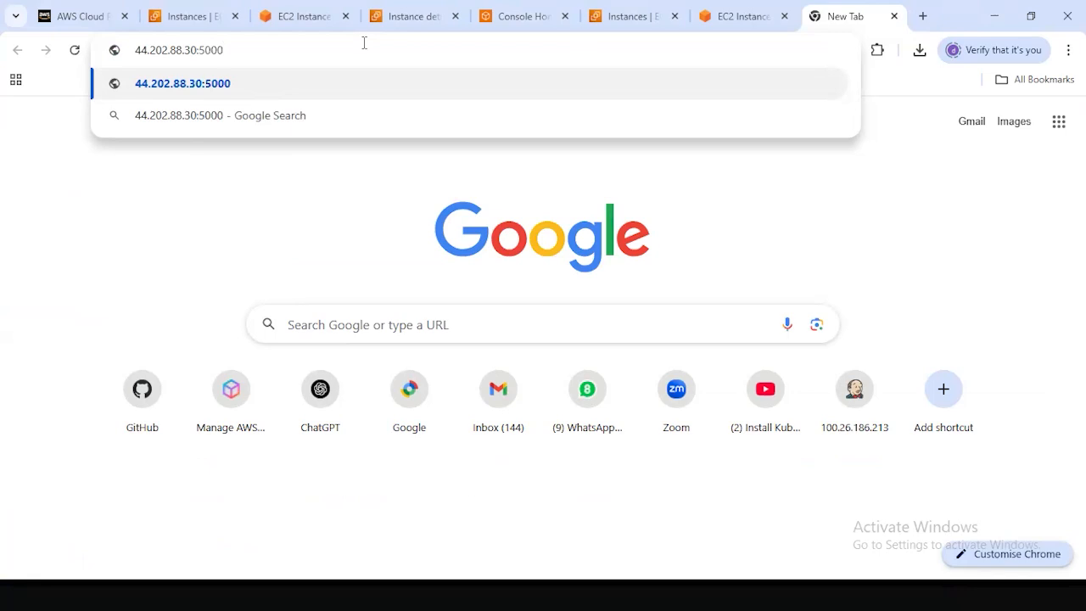
key("Return")
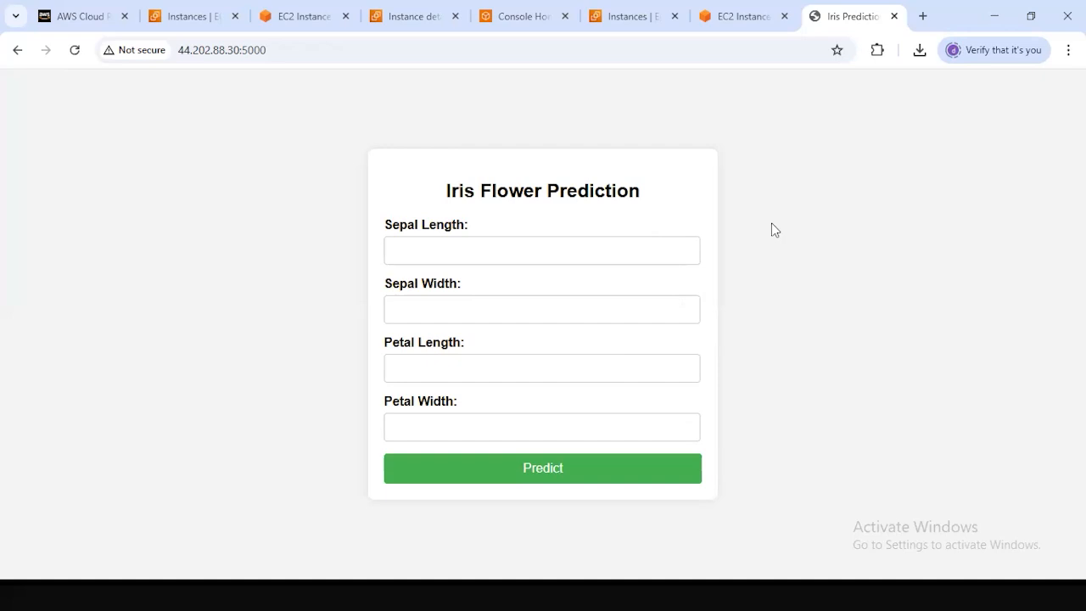
Request an iris prediction with sepal length 6, sepal width 4, petal length 3 and petal width 1.
left_click(498, 246)
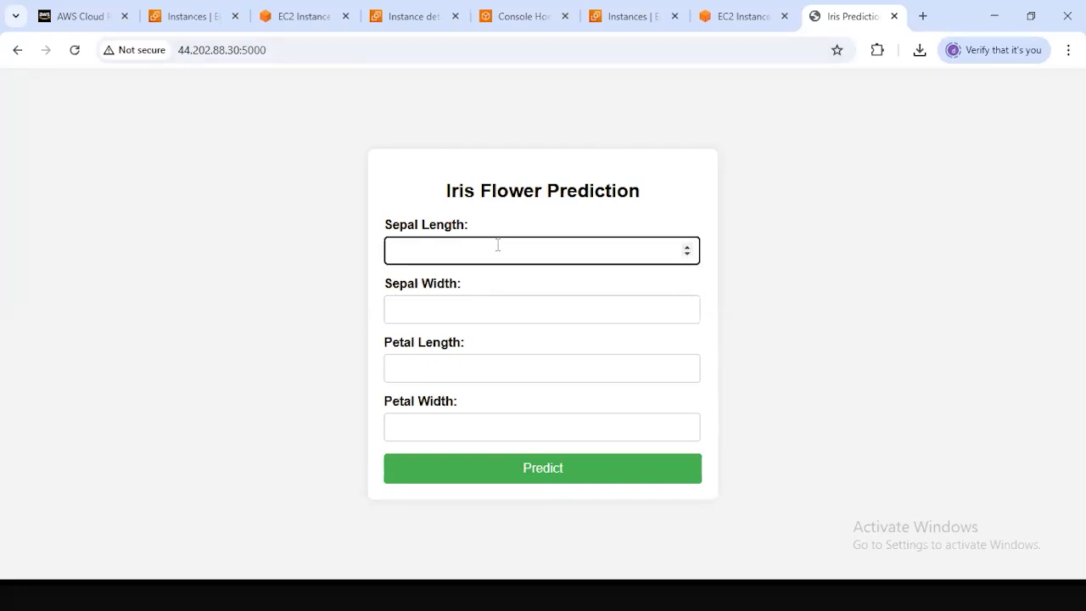
type("6")
key("Tab")
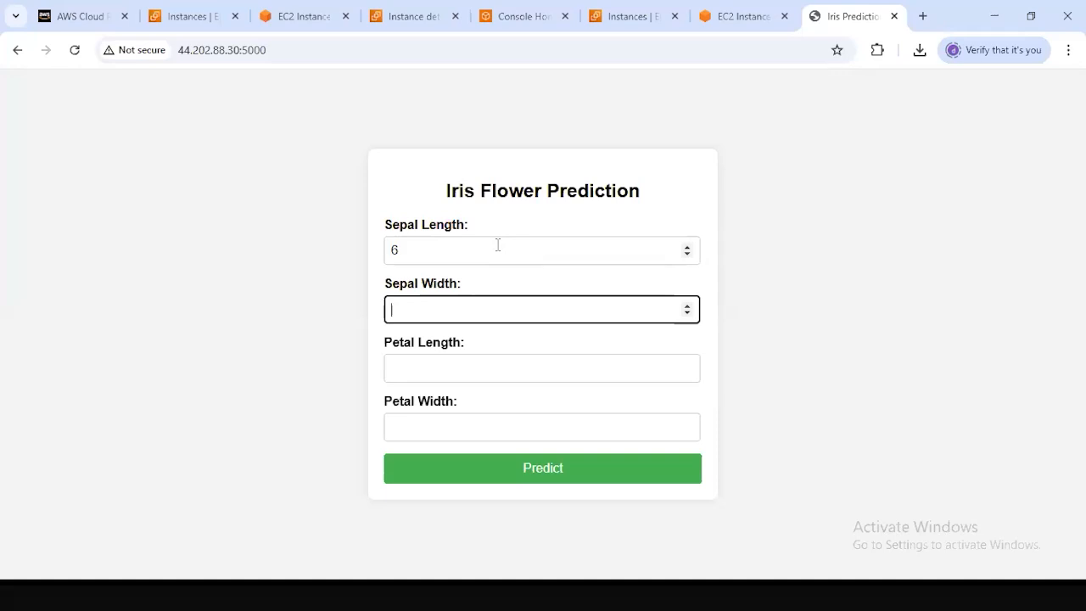
type("4")
key("Tab")
type("3")
key("Tab")
type("1")
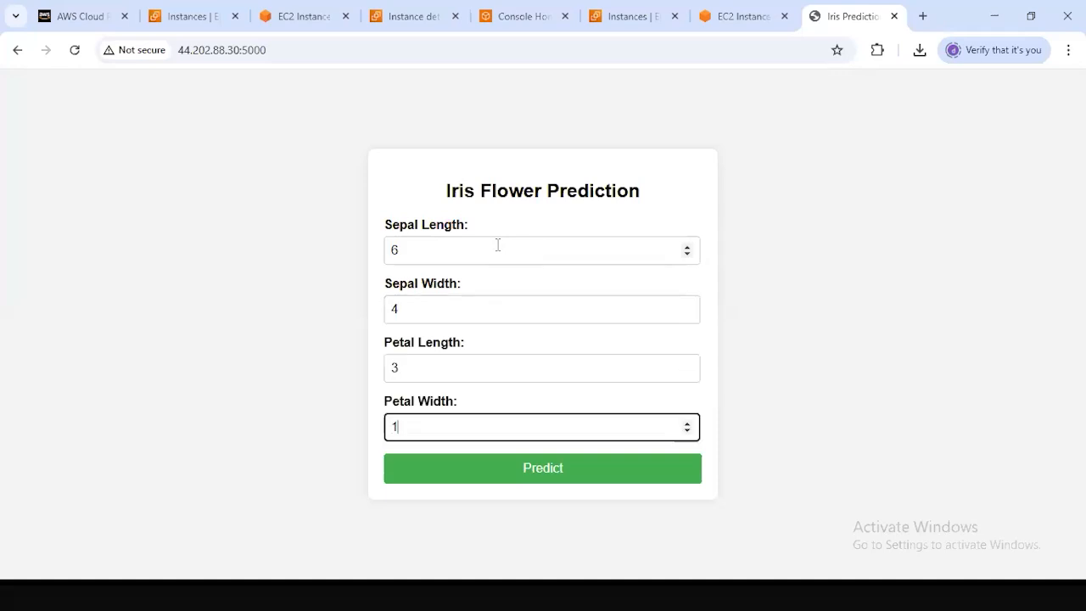
left_click(510, 466)
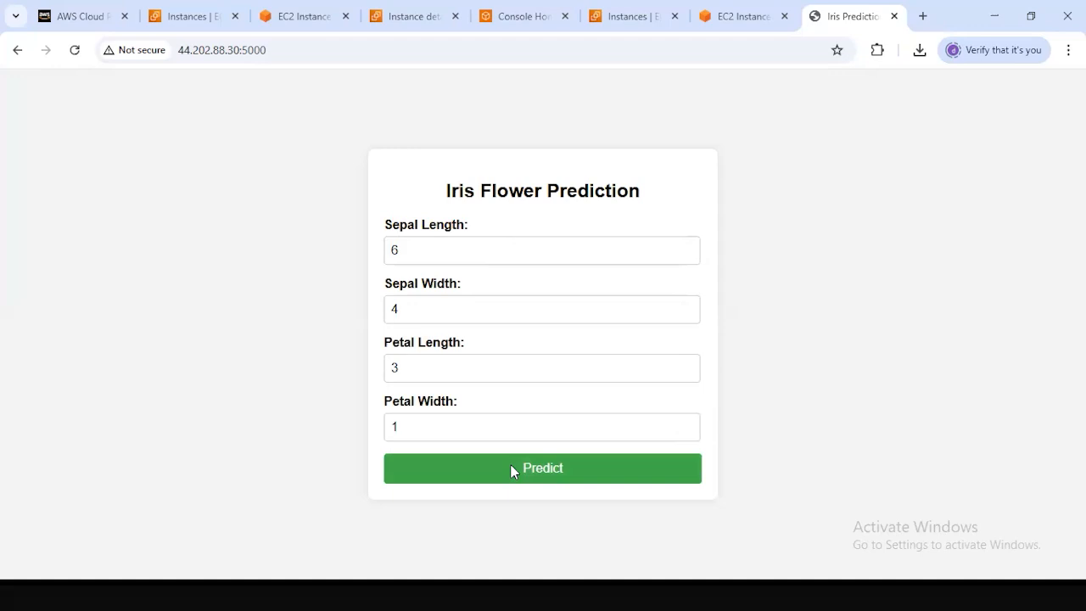
left_click_drag(436, 491, 538, 506)
left_click(593, 206)
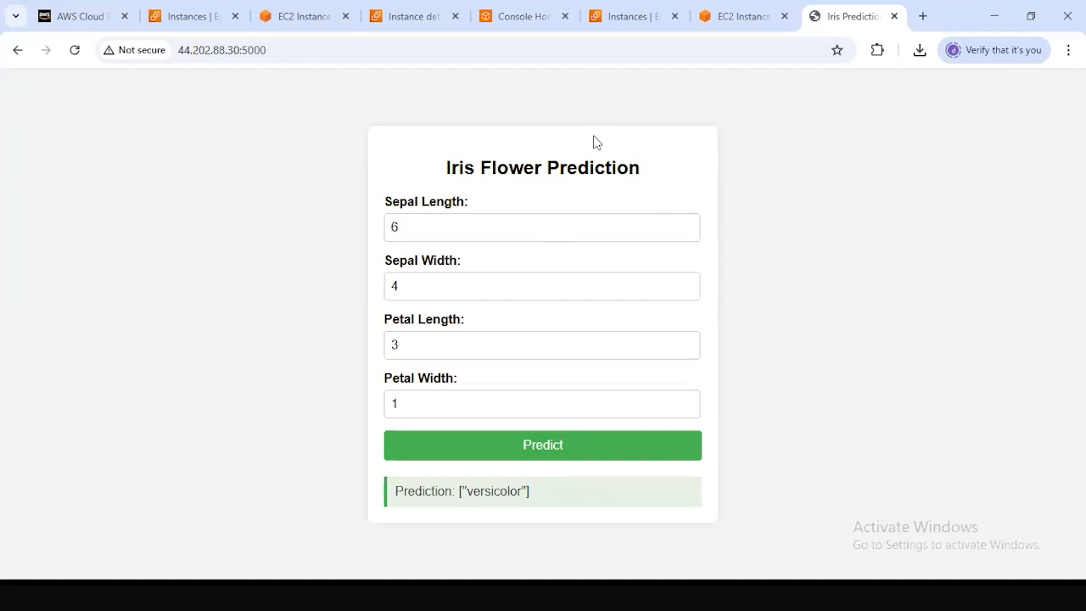
left_click(354, 54)
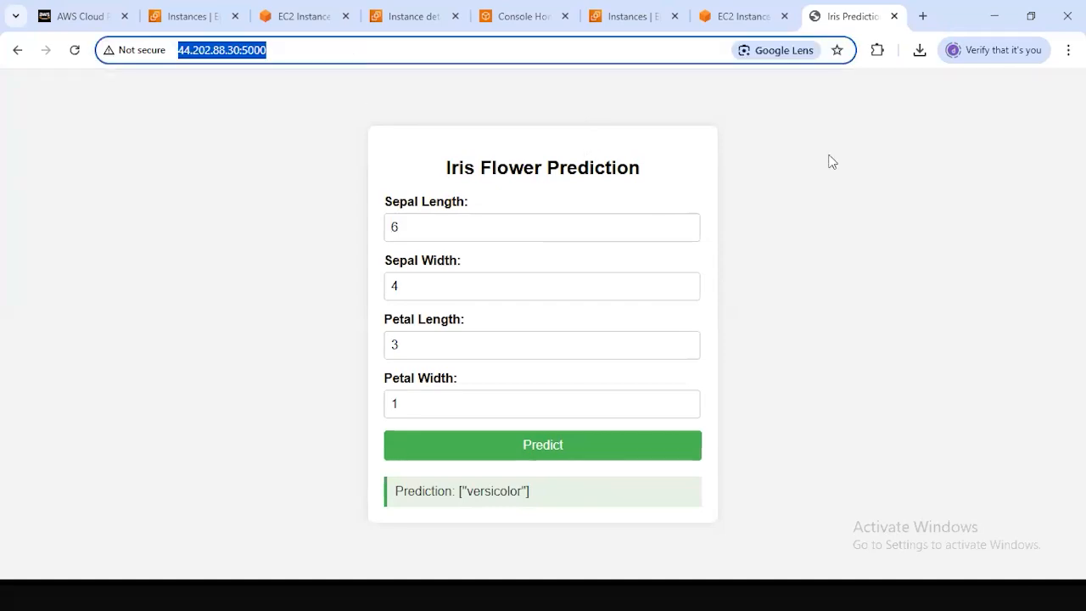
left_click(228, 77)
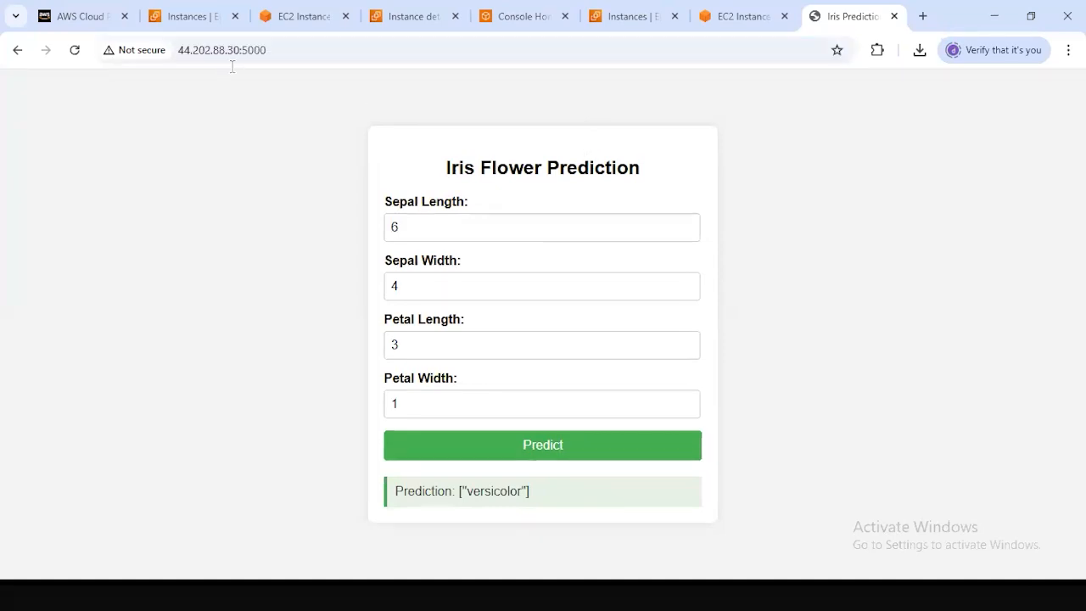
left_click(234, 49)
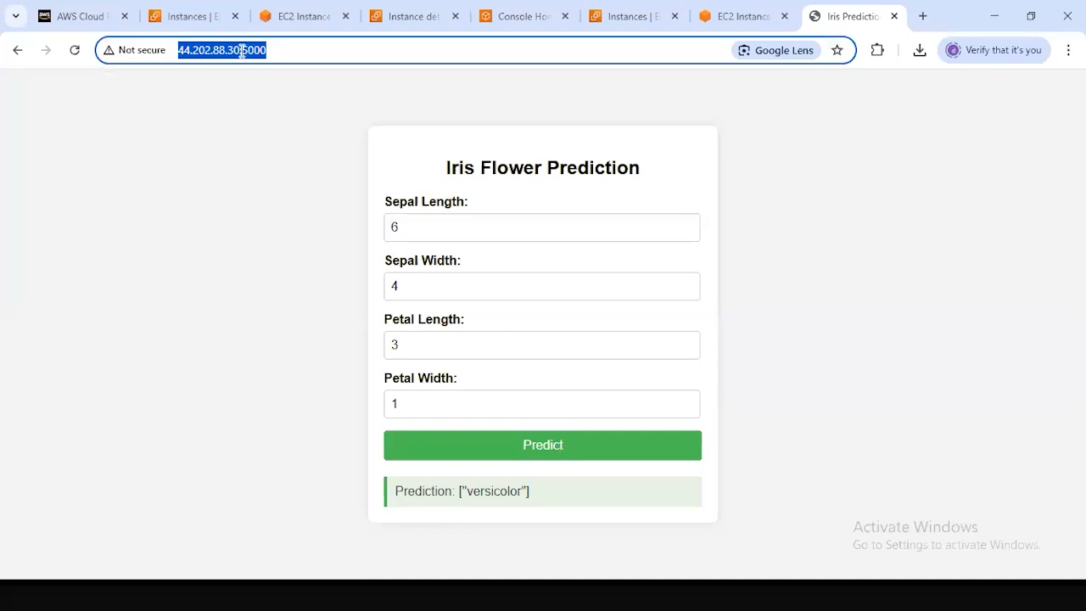
left_click_drag(241, 49, 166, 37)
Return to the EC2 instances list and open the details page of the iris-deploy instance.
left_click(288, 25)
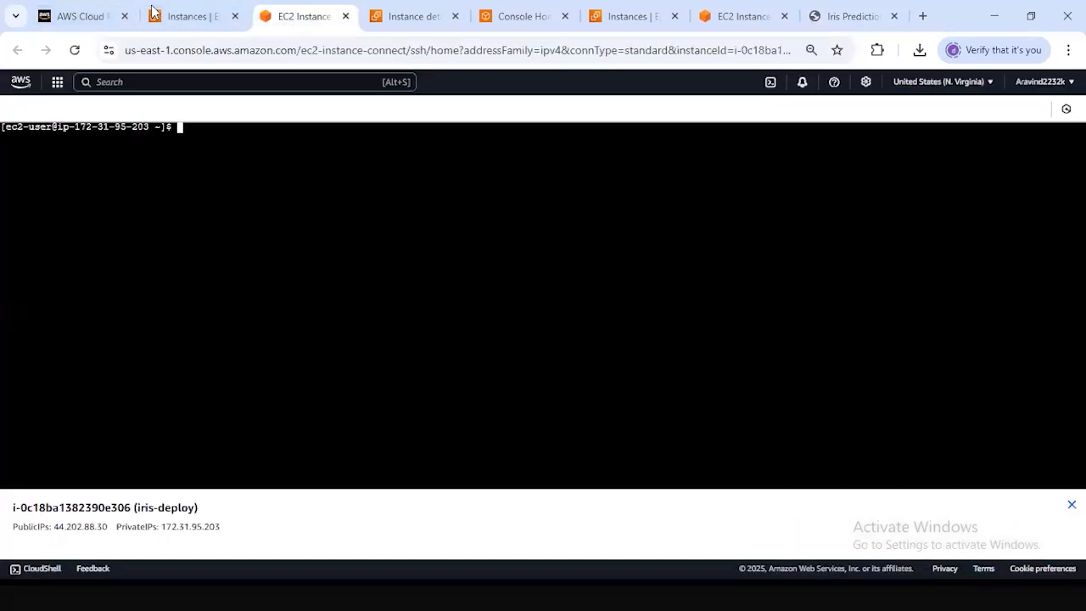
left_click(190, 17)
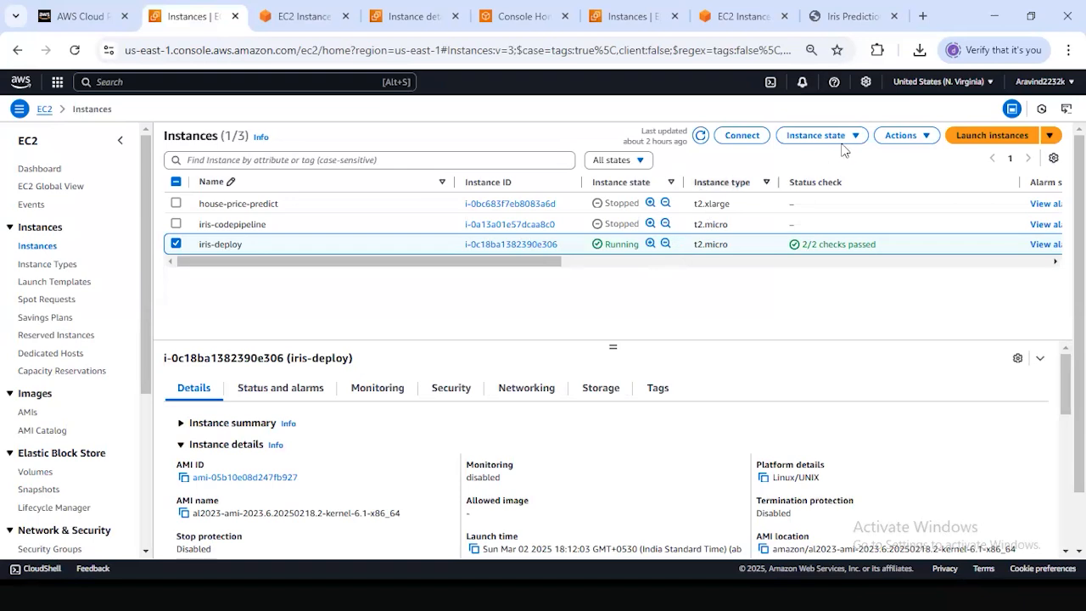
left_click(918, 147)
left_click(929, 178)
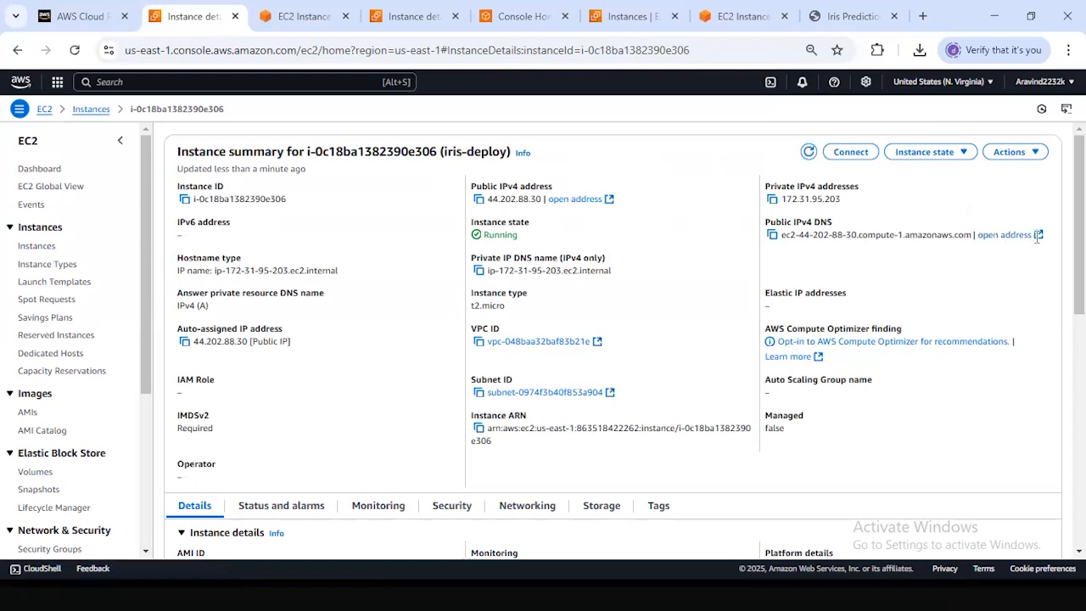
Open iris-deploy's public IPv4 DNS address in a new tab, and copy that DNS name from the instance summary.
left_click(1037, 235)
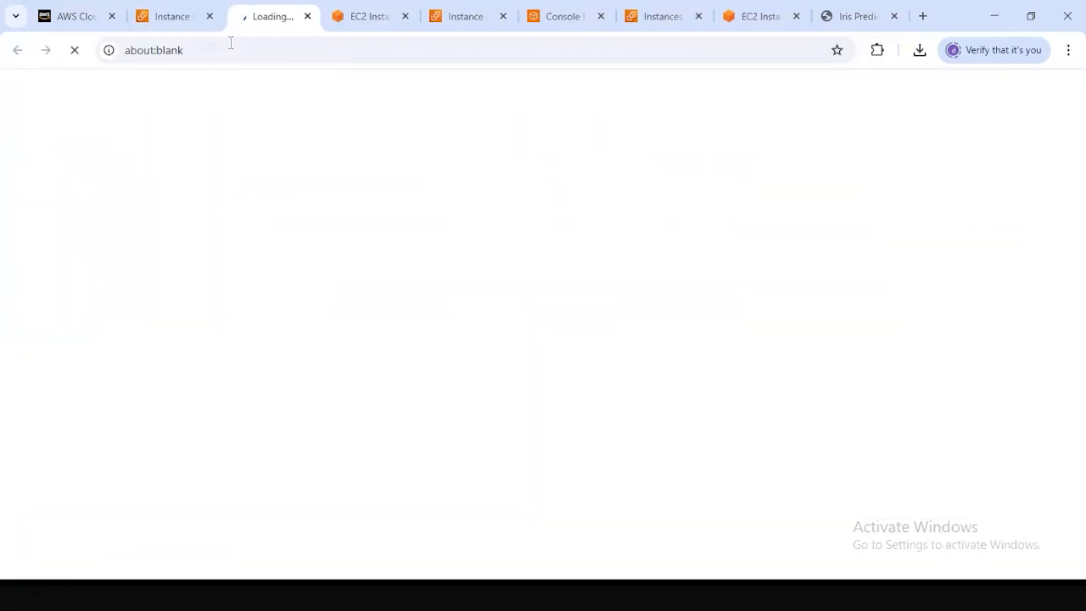
left_click(182, 24)
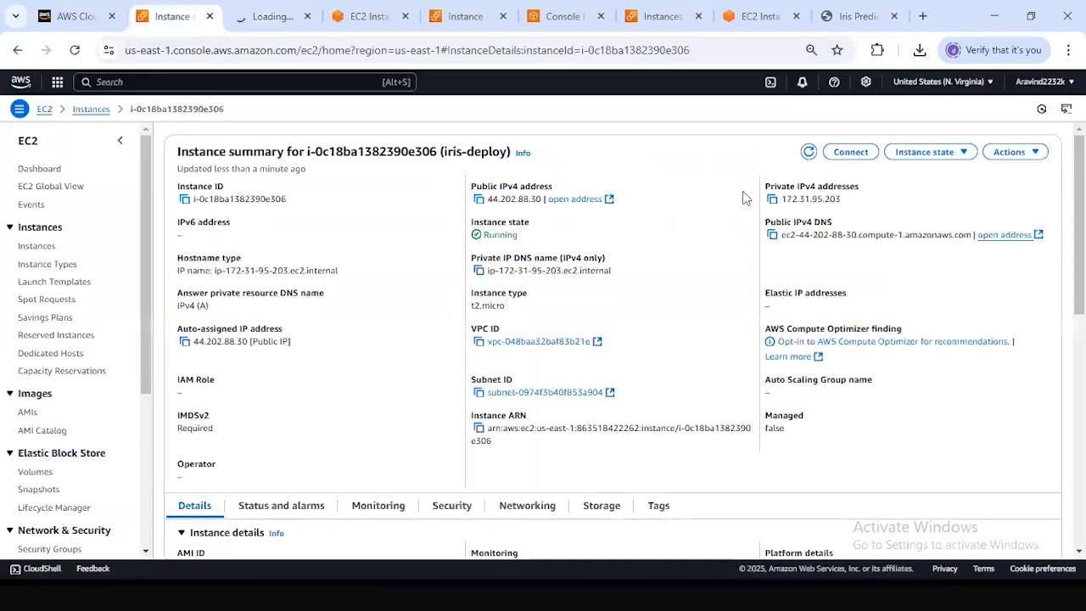
left_click(772, 235)
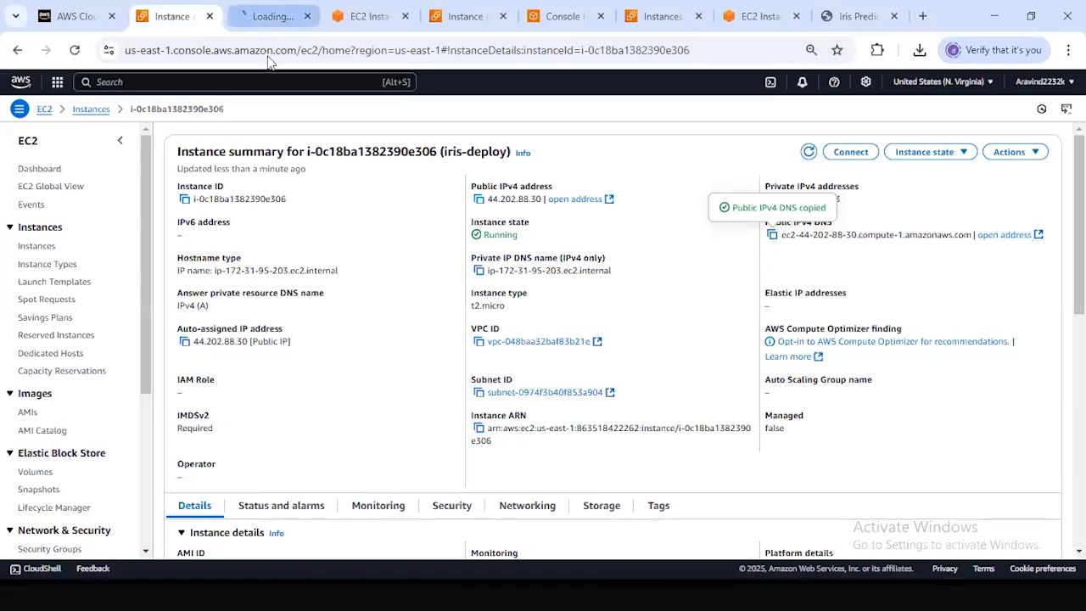
Load the copied public DNS name with port 5000 in the newly opened browser tab.
left_click(259, 26)
left_click(299, 48)
key("ctrl+v")
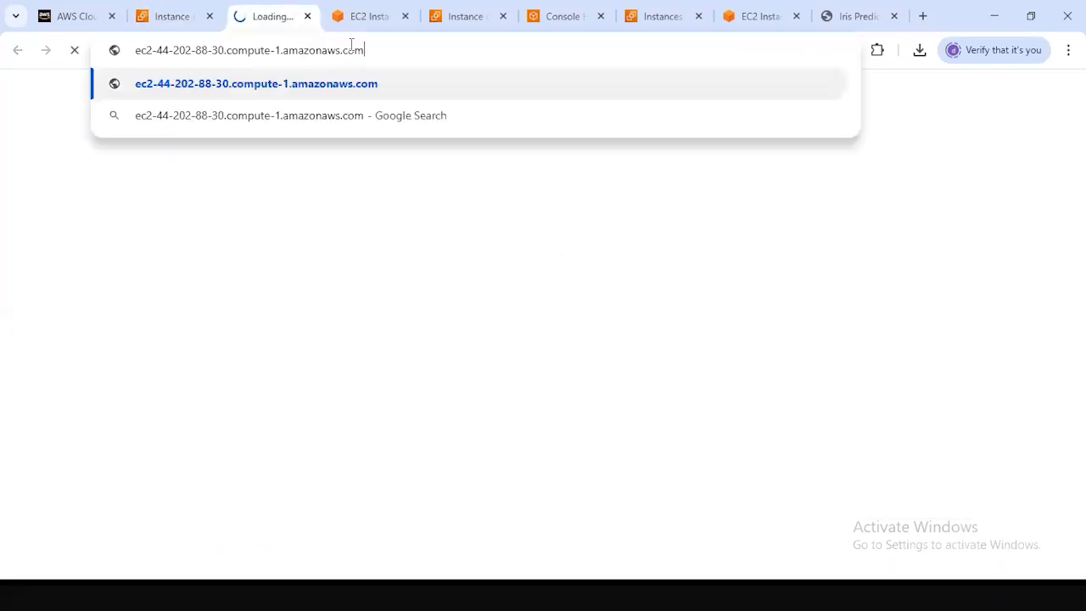
type(":5000")
key("Return")
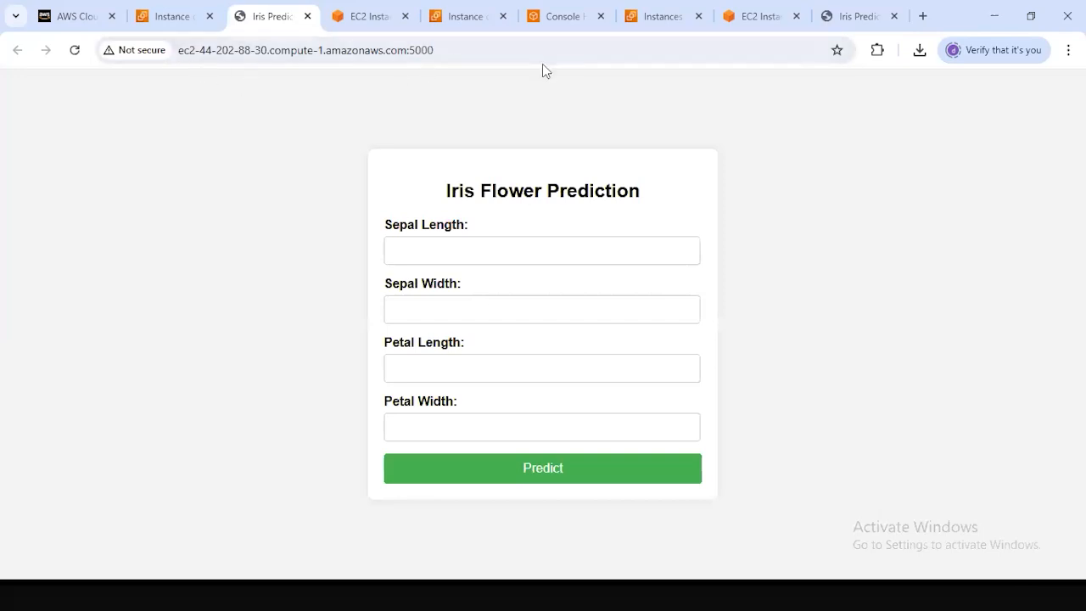
left_click(632, 234)
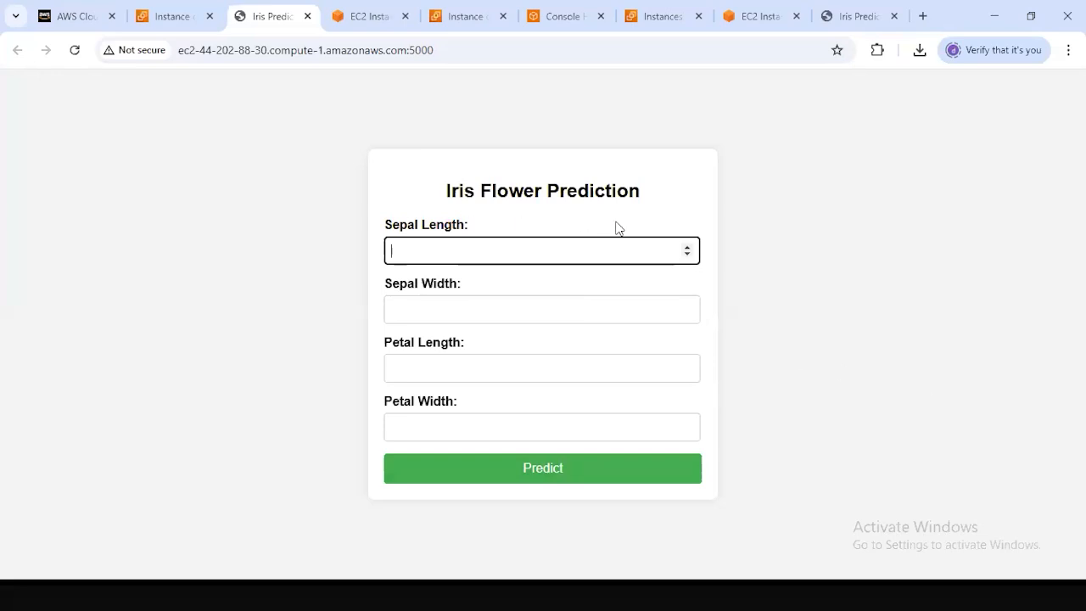
left_click_drag(446, 191, 541, 192)
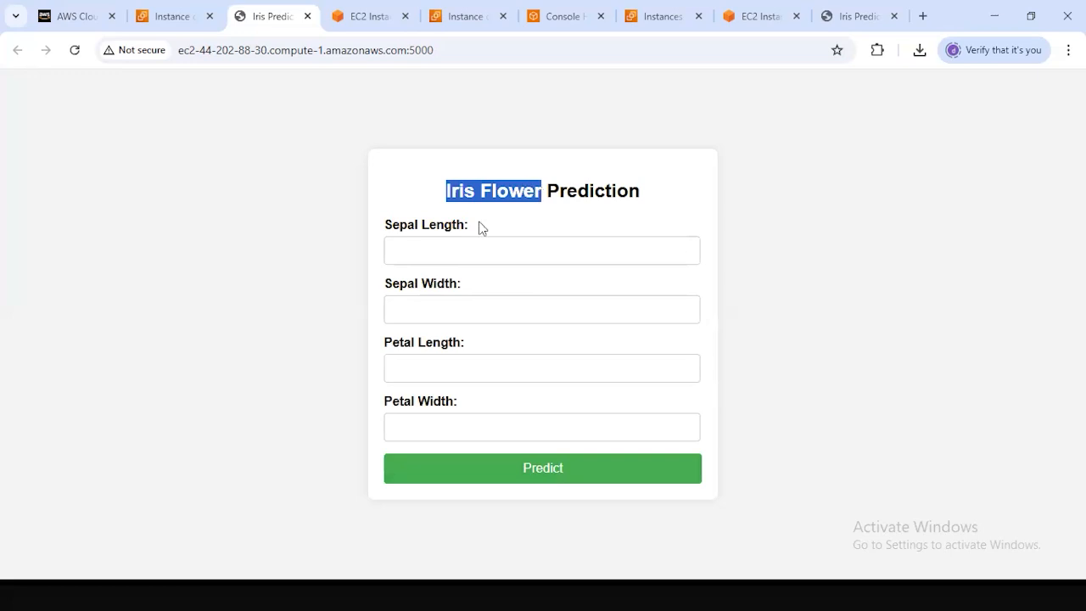
left_click(538, 249)
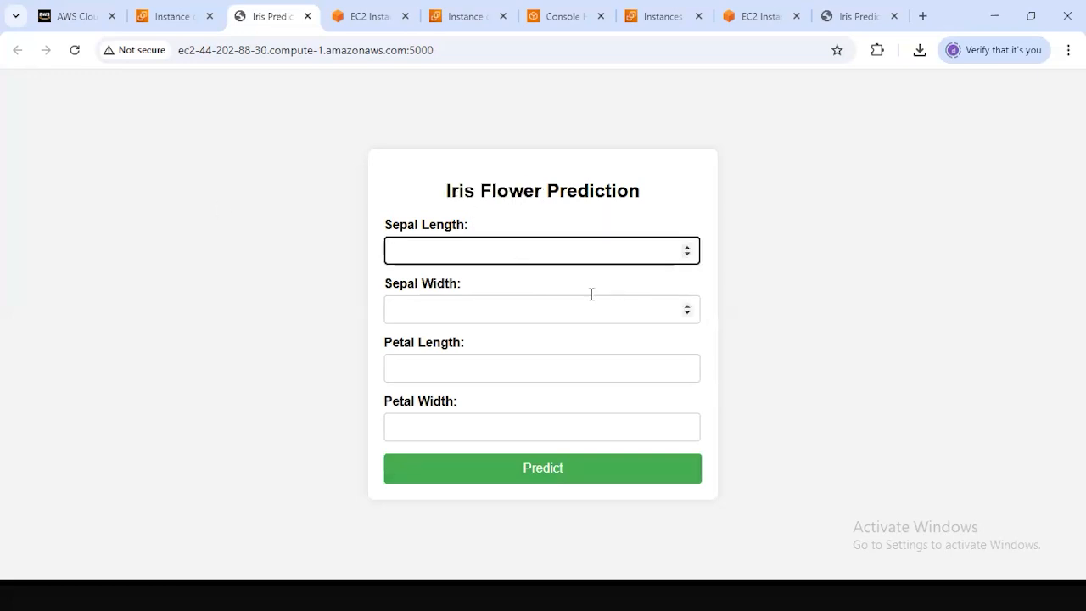
left_click(455, 311)
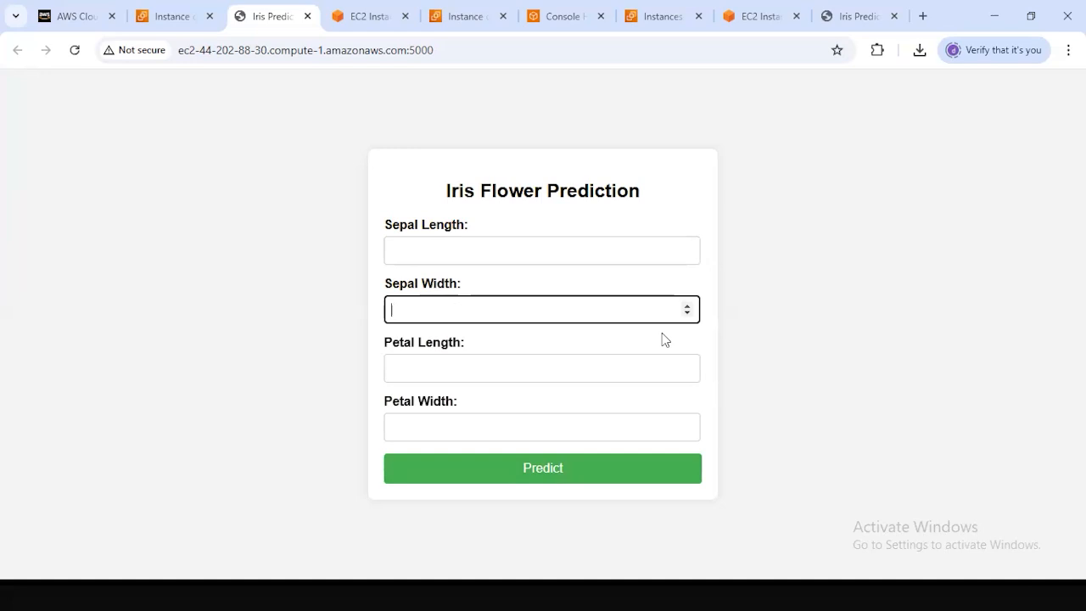
Examine the sepal and petal length and width fields of the Iris Flower Prediction form and its public DNS address with port 5000.
left_click(445, 368)
left_click(434, 262)
left_click(434, 314)
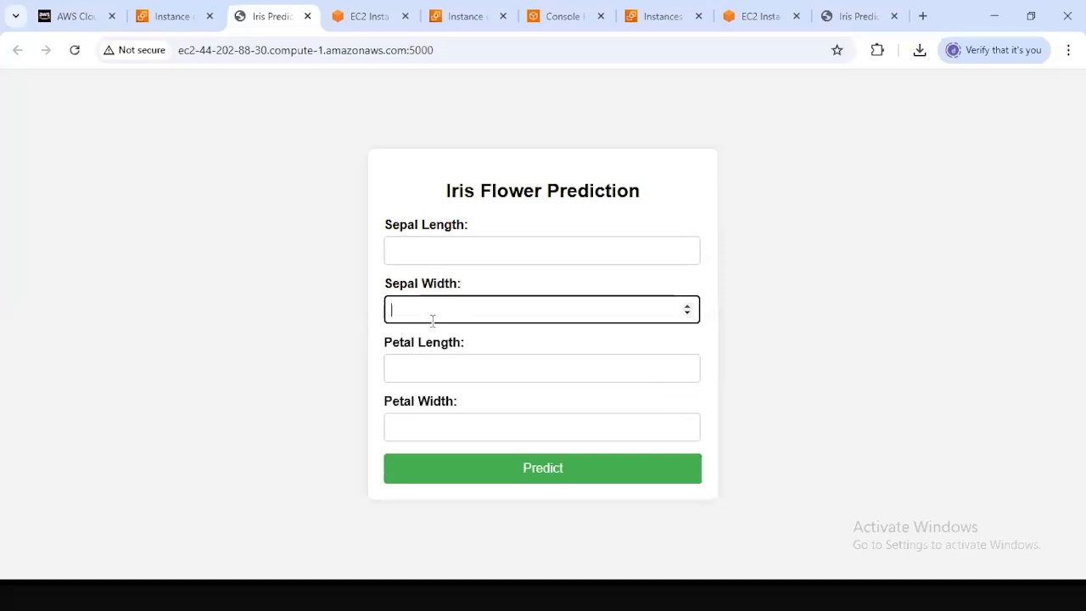
left_click(433, 368)
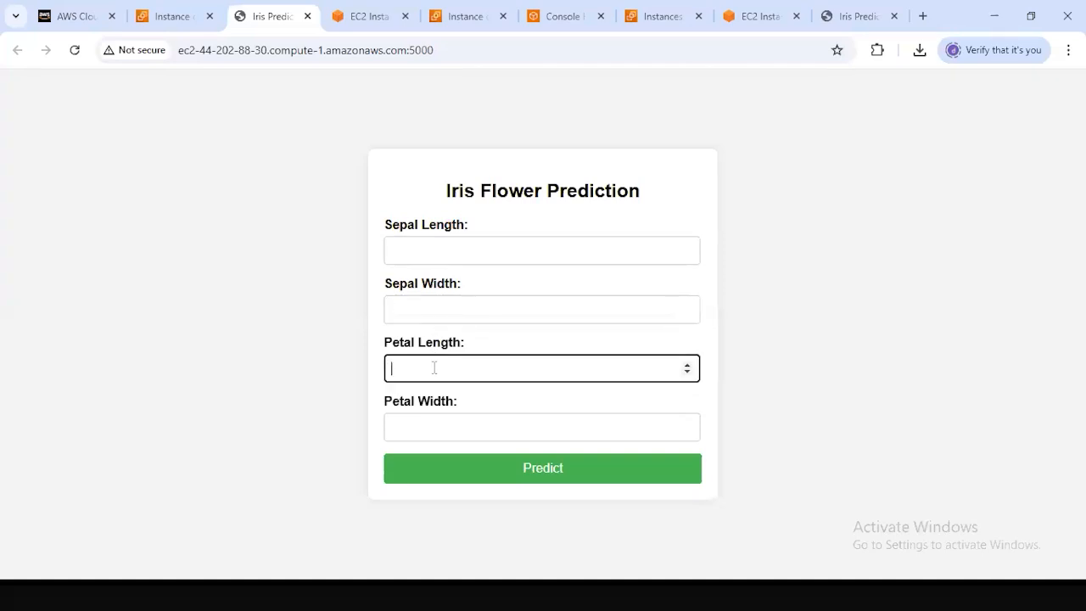
left_click(432, 416)
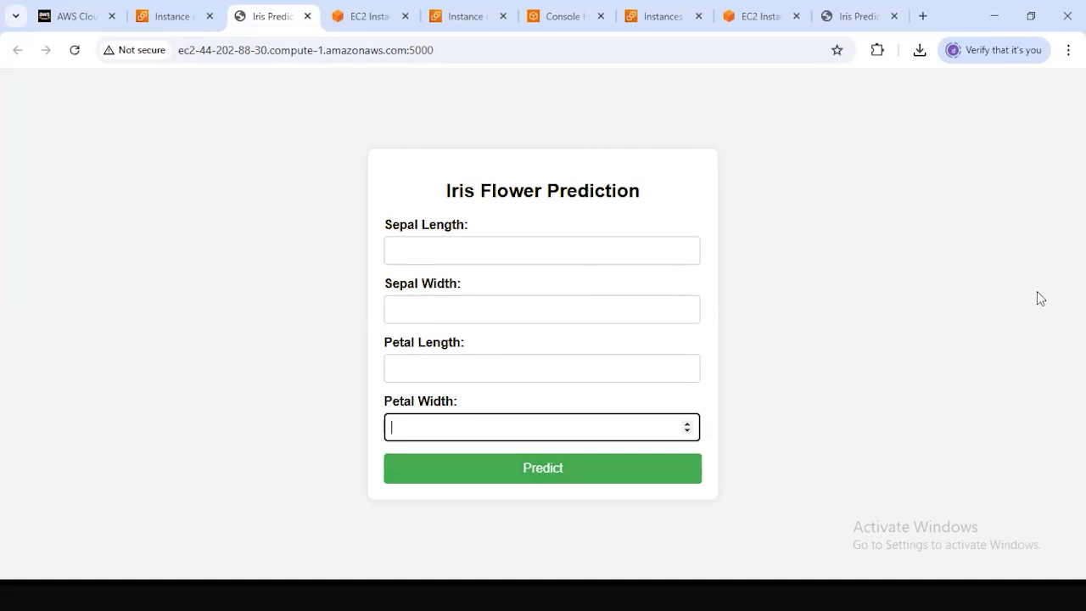
left_click(571, 248)
left_click(526, 310)
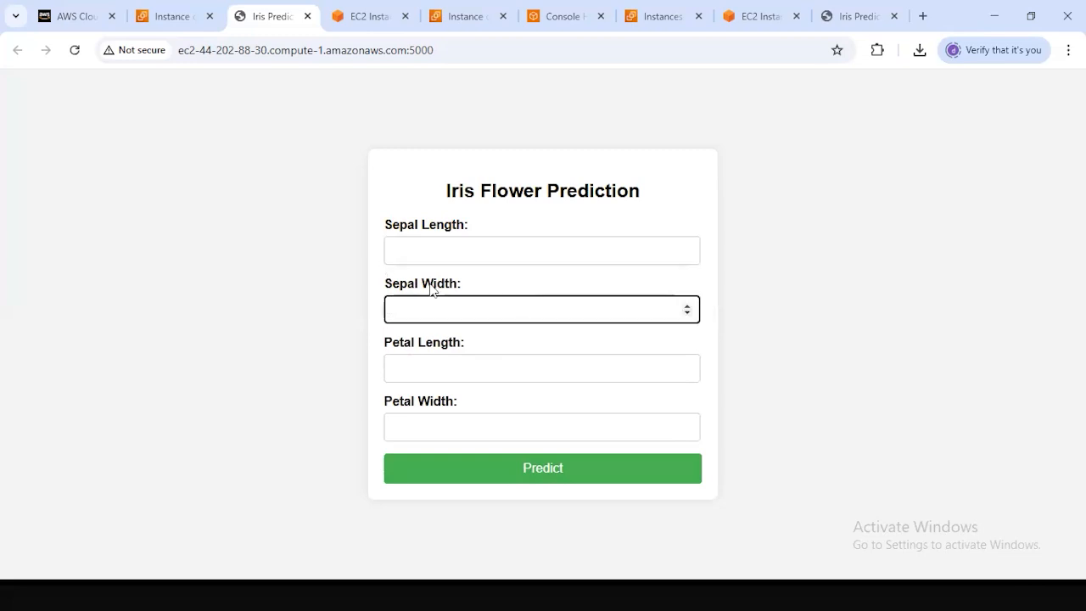
left_click_drag(392, 284, 511, 297)
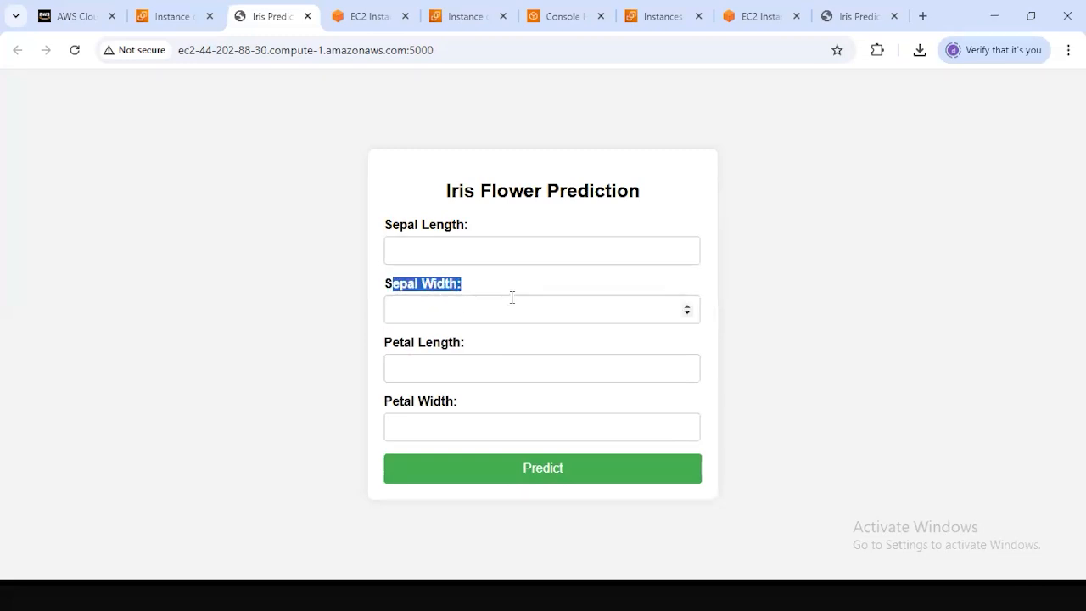
left_click(461, 319)
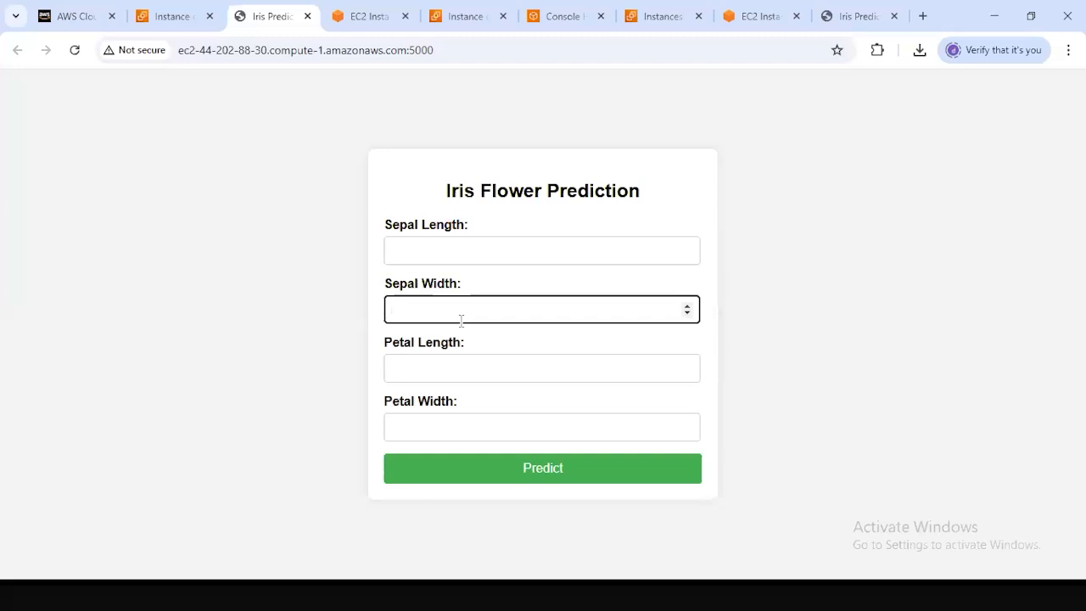
left_click(470, 357)
left_click(475, 428)
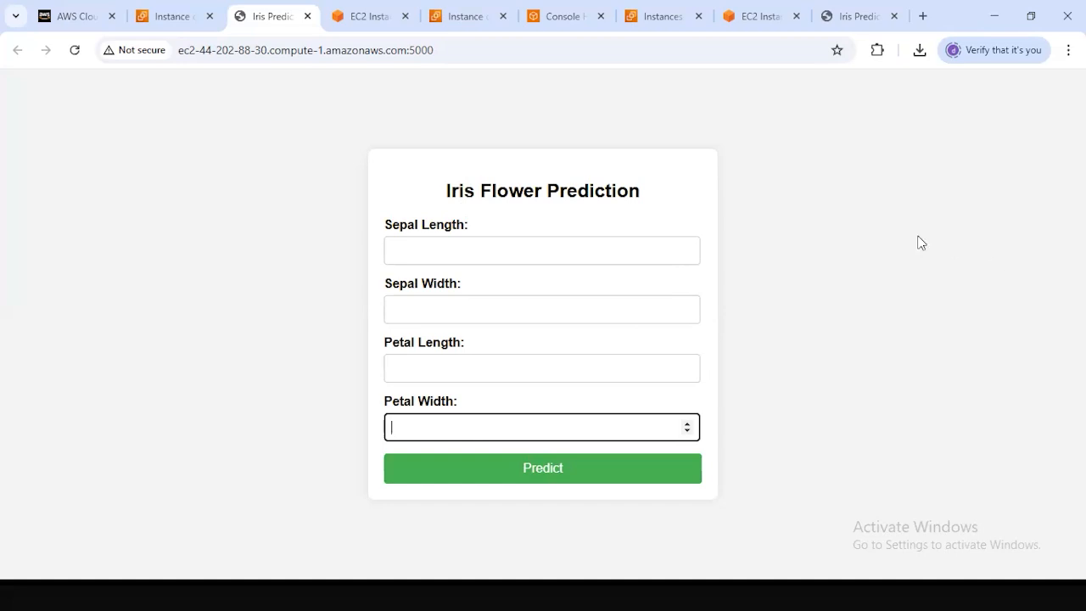
left_click(515, 52)
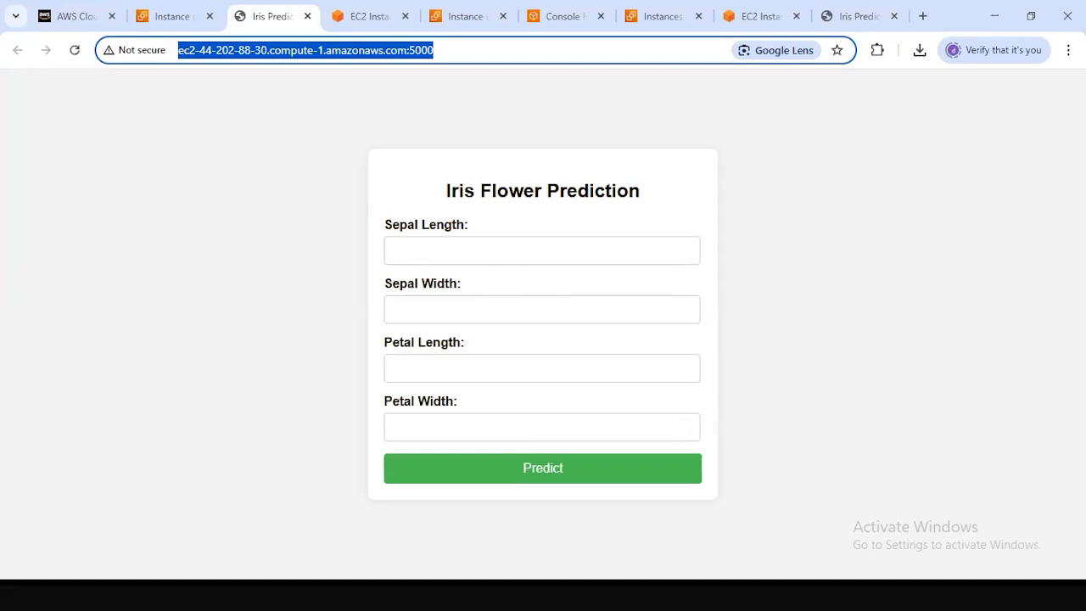
Go through the open AWS pages and return to the iris-deploy terminal session where app.py is running.
left_click(165, 16)
left_click(372, 16)
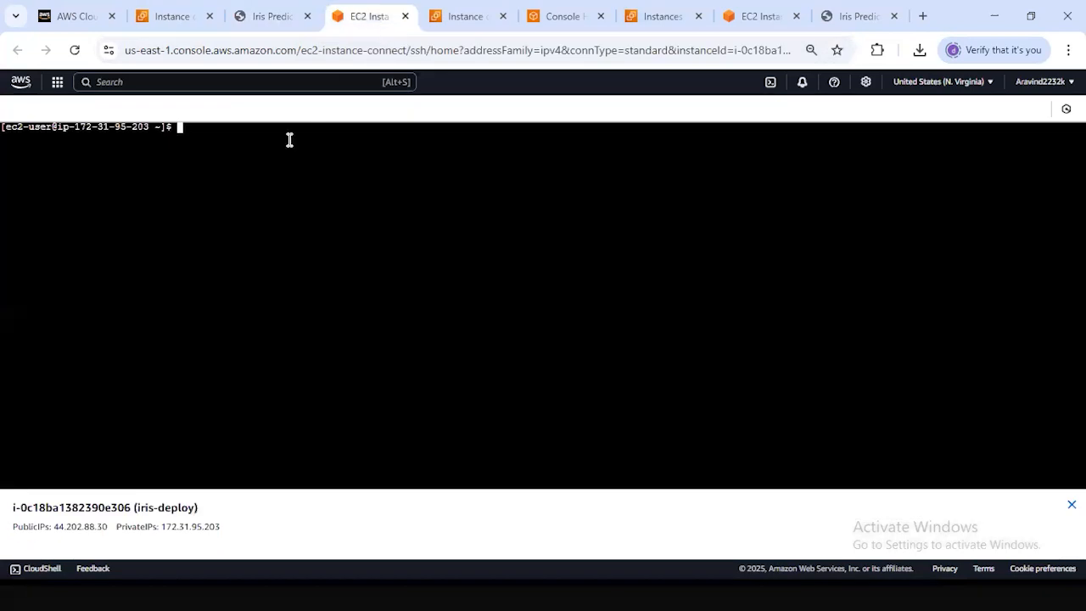
left_click(457, 16)
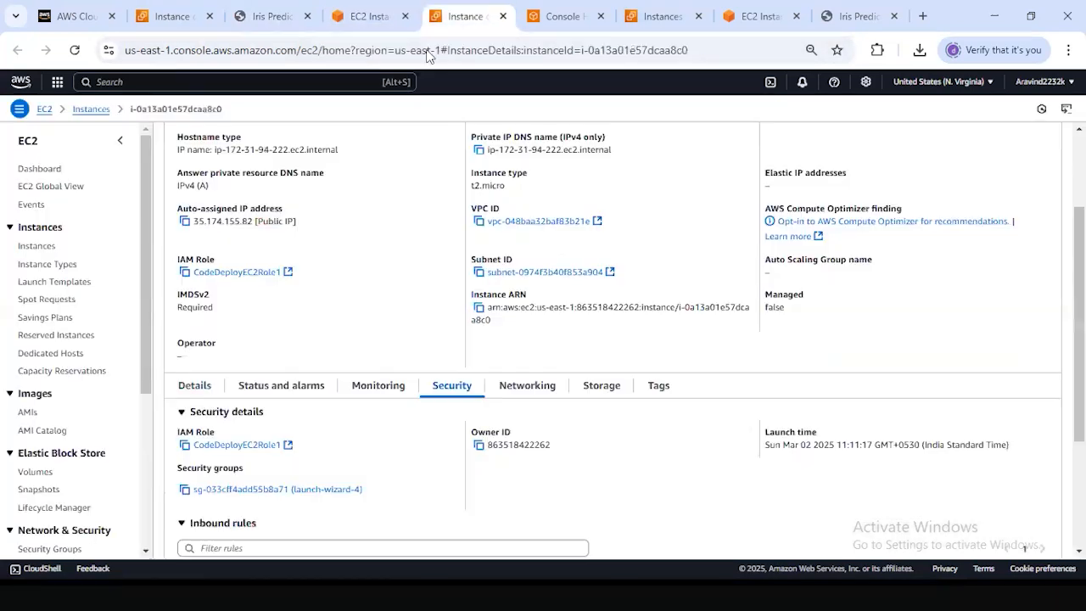
left_click(553, 19)
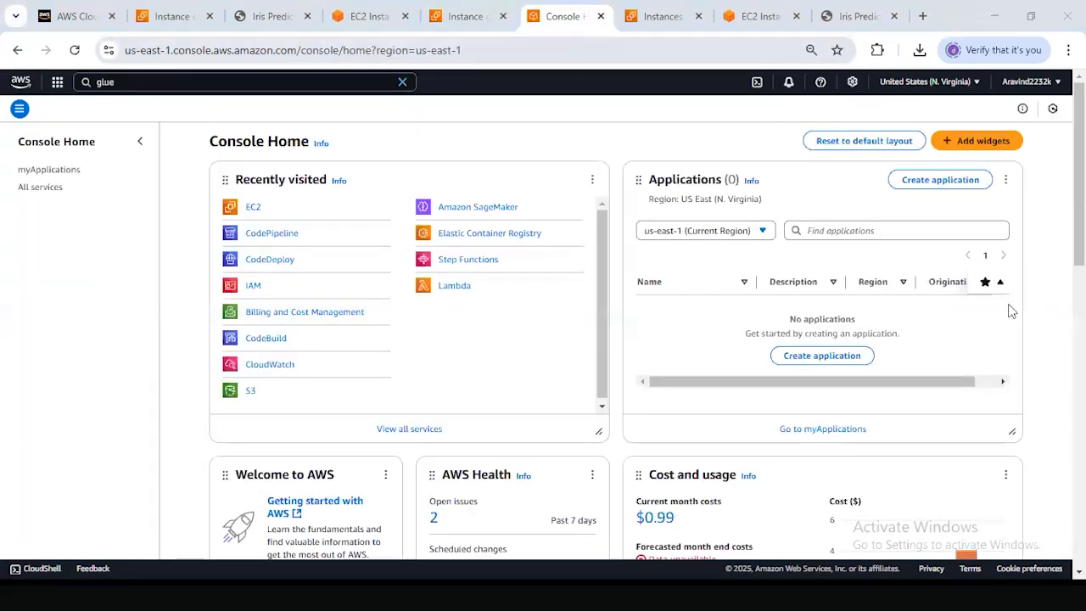
key("super")
left_click(800, 207)
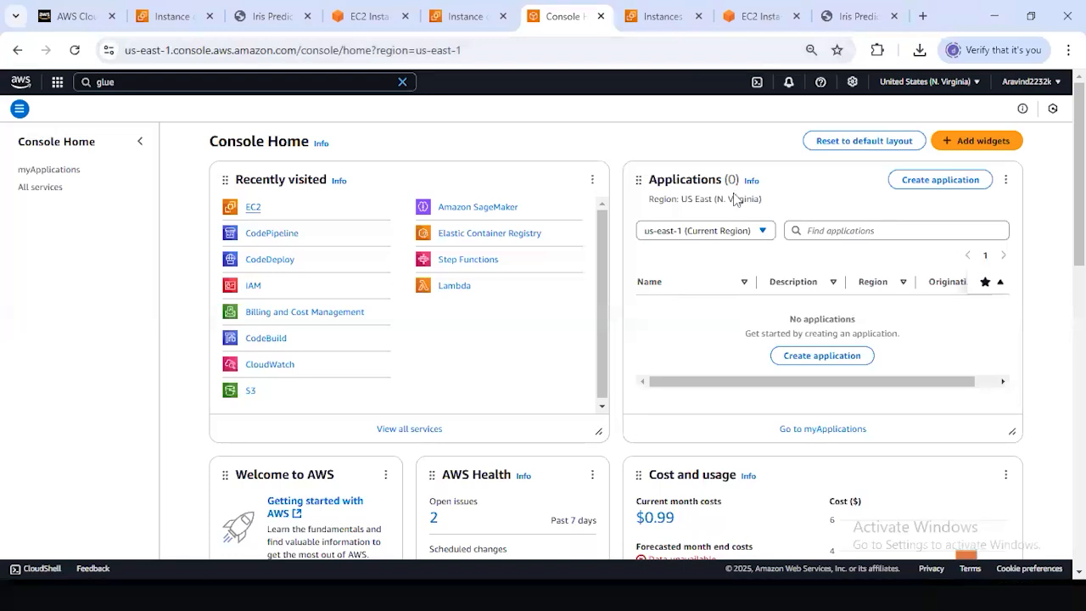
left_click(671, 21)
left_click(742, 17)
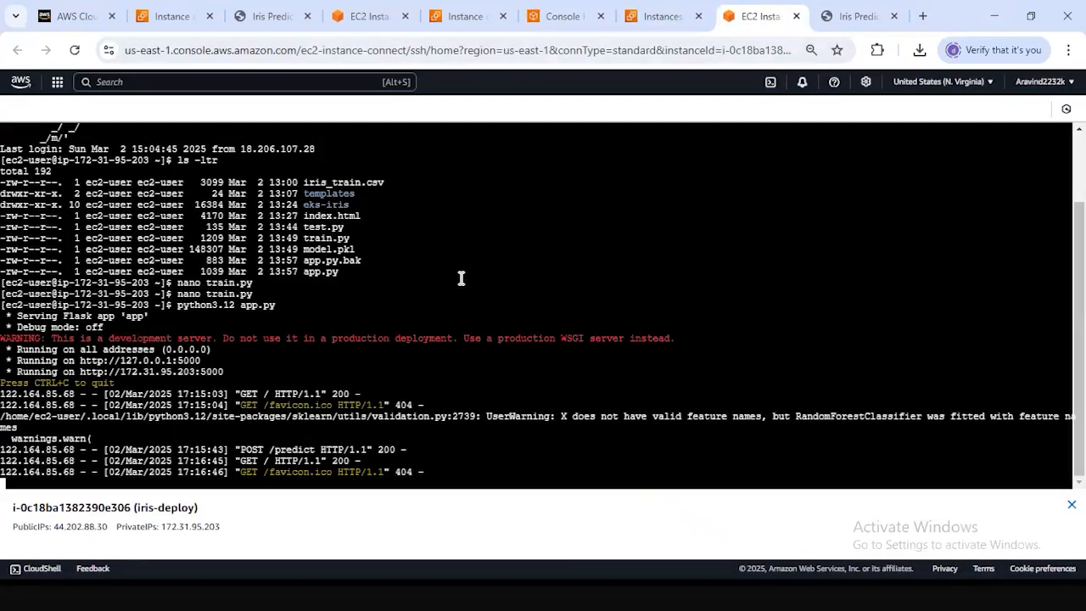
left_click(644, 18)
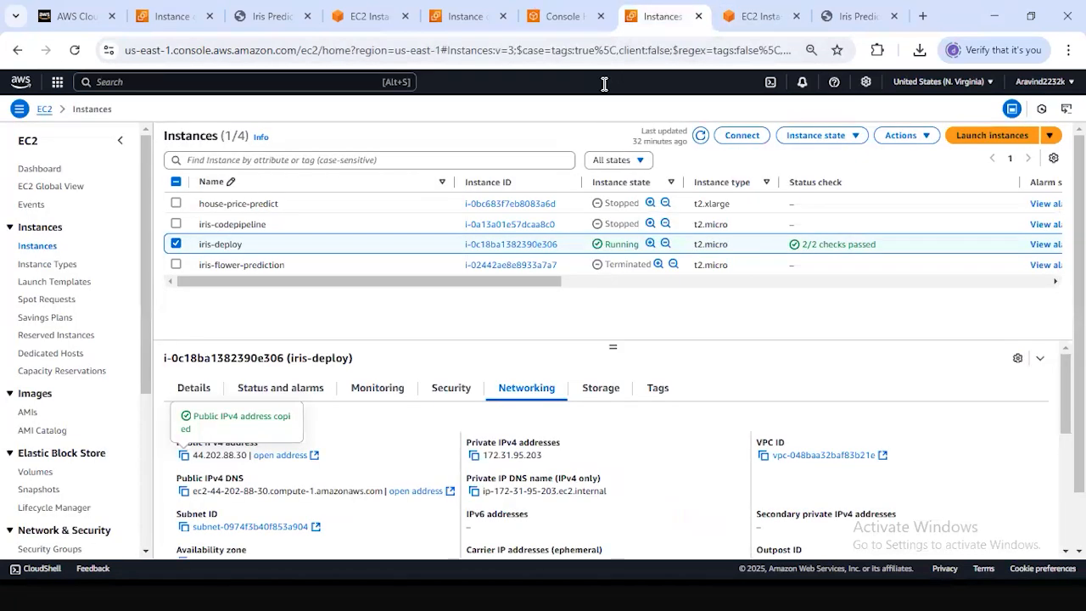
left_click(763, 17)
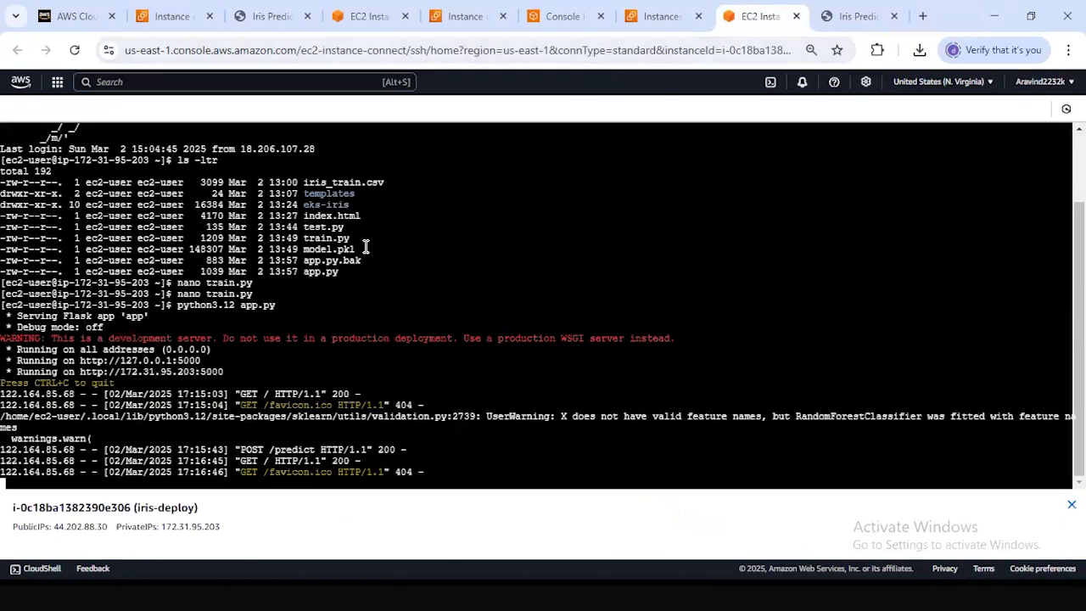